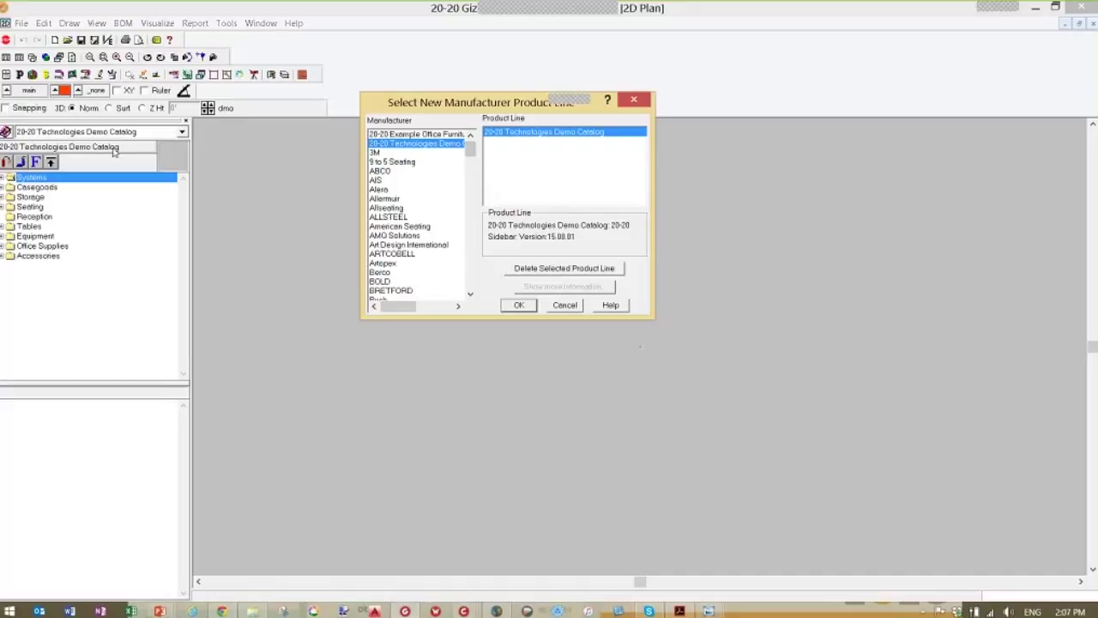
Step: Close the manufacturer product line selection and switch to the 3D room program to show its Extras categories
{"action": "mouse_move", "coordinate": [471, 151]}
{"action": "left_mouse_down"}
{"action": "mouse_move", "coordinate": [468, 163]}
{"action": "mouse_move", "coordinate": [468, 147]}
{"action": "left_mouse_up"}
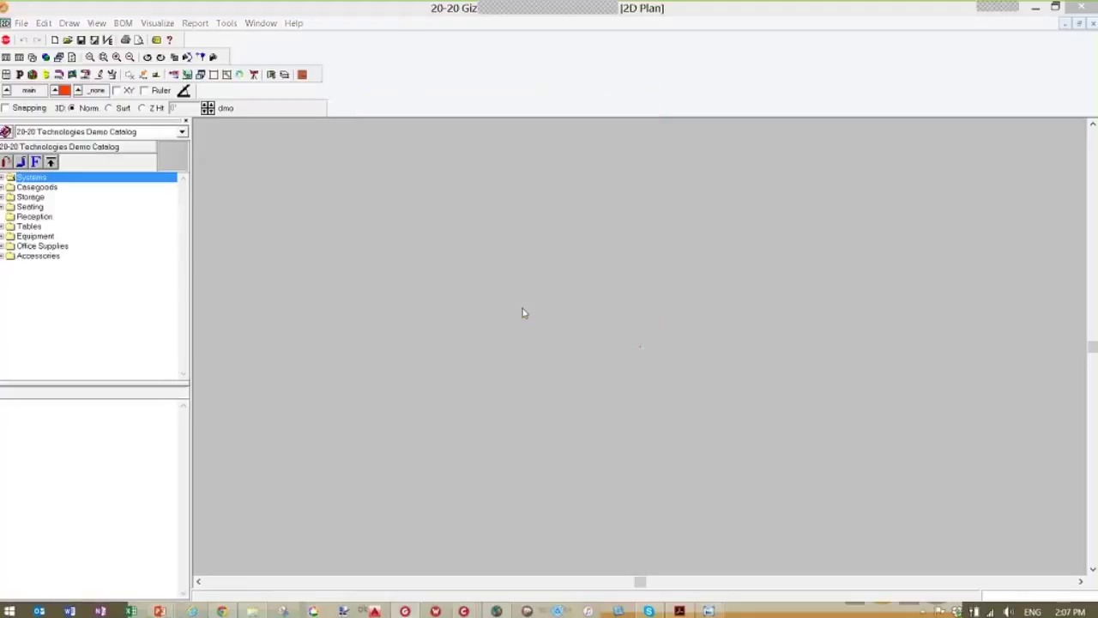
{"action": "left_click", "coordinate": [522, 308]}
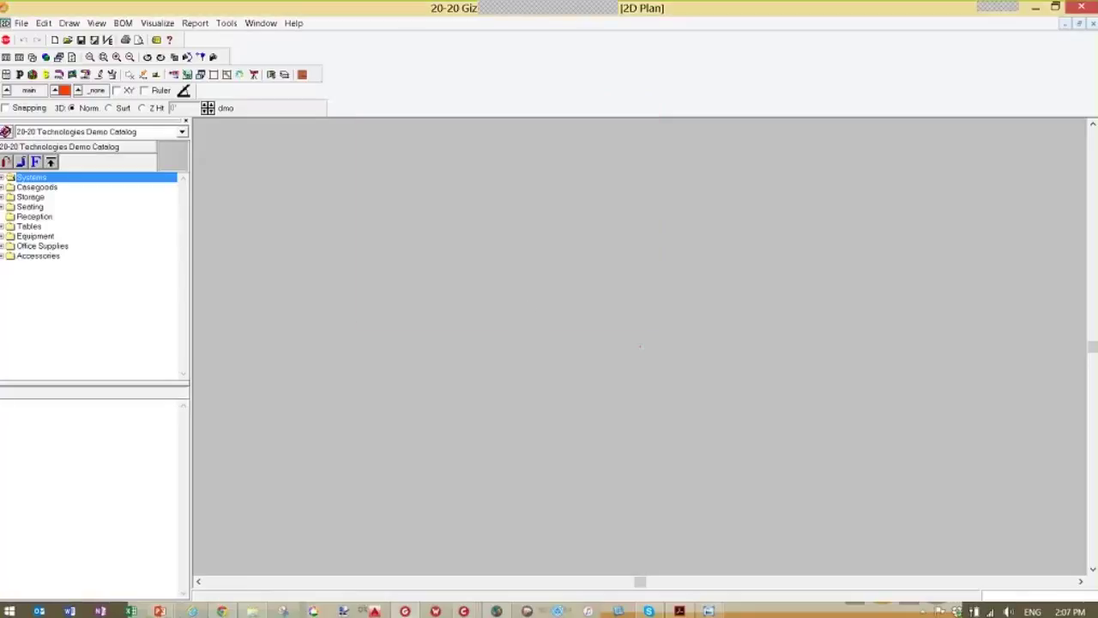
{"action": "left_click", "coordinate": [497, 610]}
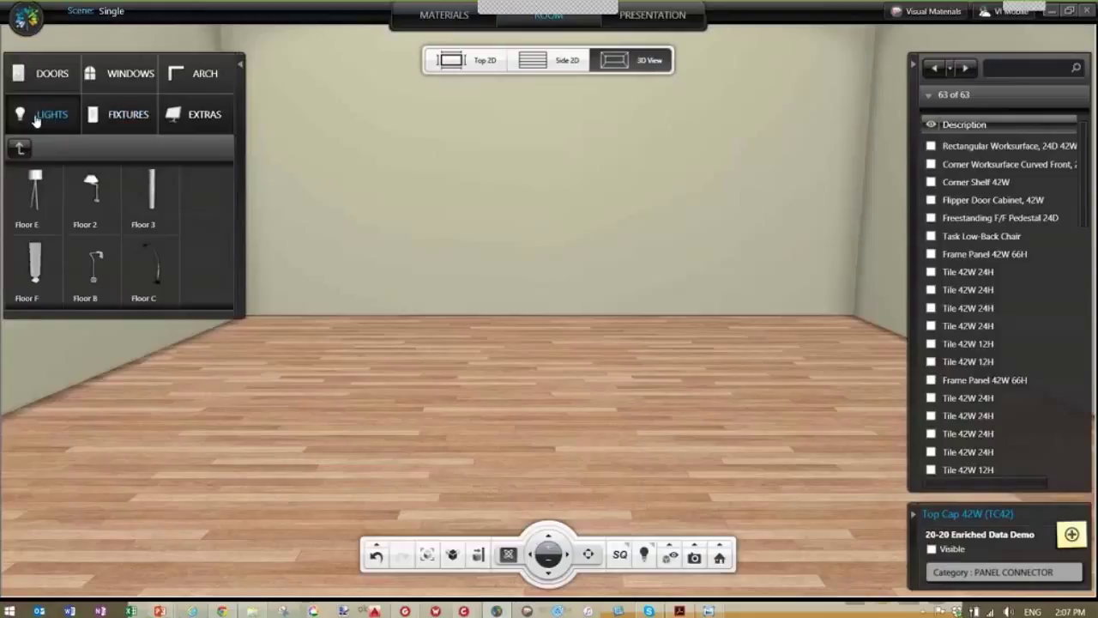
{"action": "left_click", "coordinate": [36, 120]}
{"action": "left_click", "coordinate": [213, 109]}
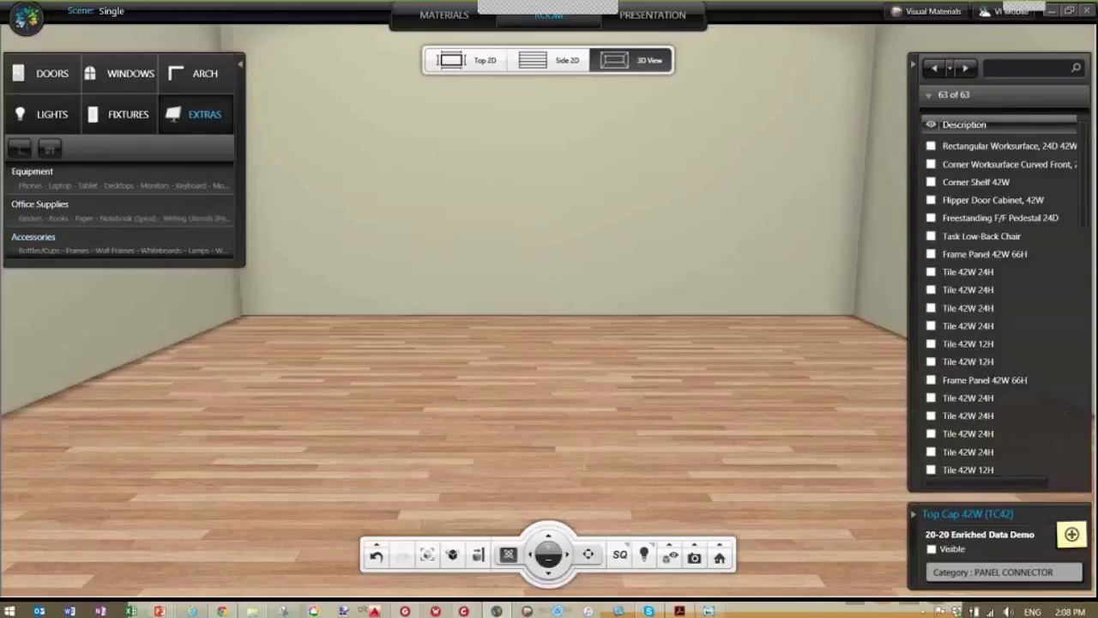
Step: Add the Floor F light from the floor lights and place it near the middle of the room
{"action": "left_click", "coordinate": [50, 125]}
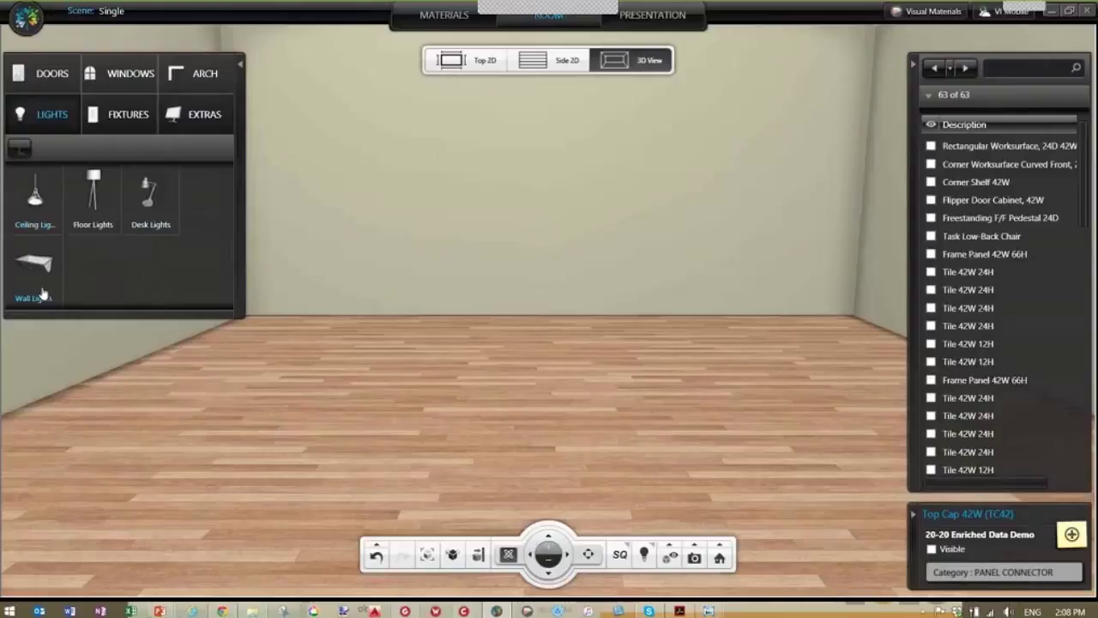
{"action": "left_click", "coordinate": [93, 196]}
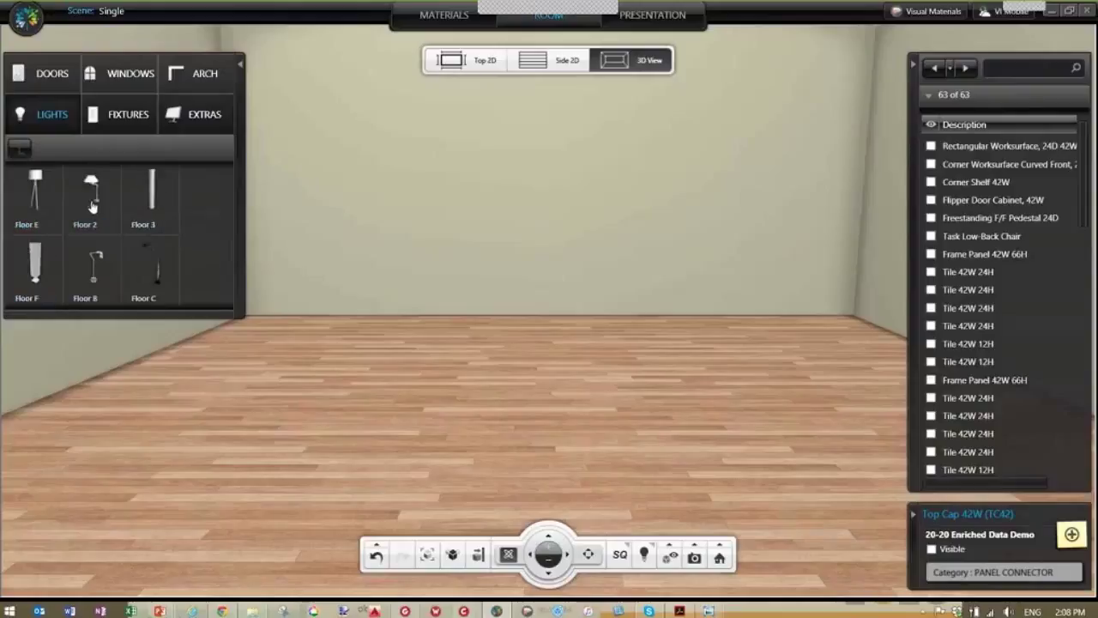
{"action": "left_click", "coordinate": [34, 265]}
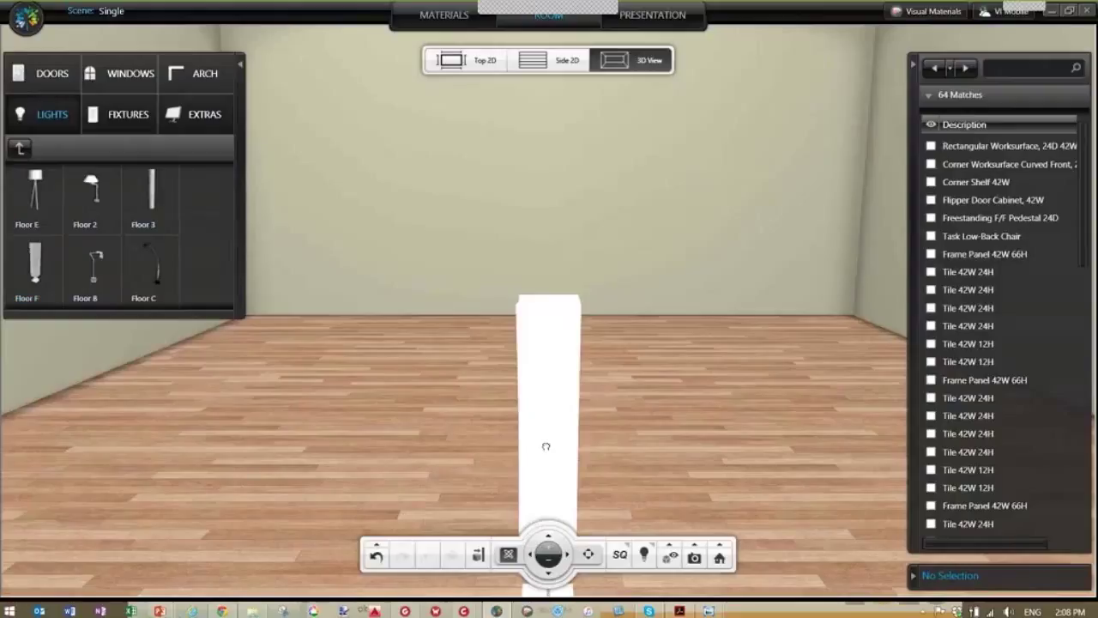
{"action": "left_click_drag", "start_coordinate": [546, 446], "coordinate": [502, 351]}
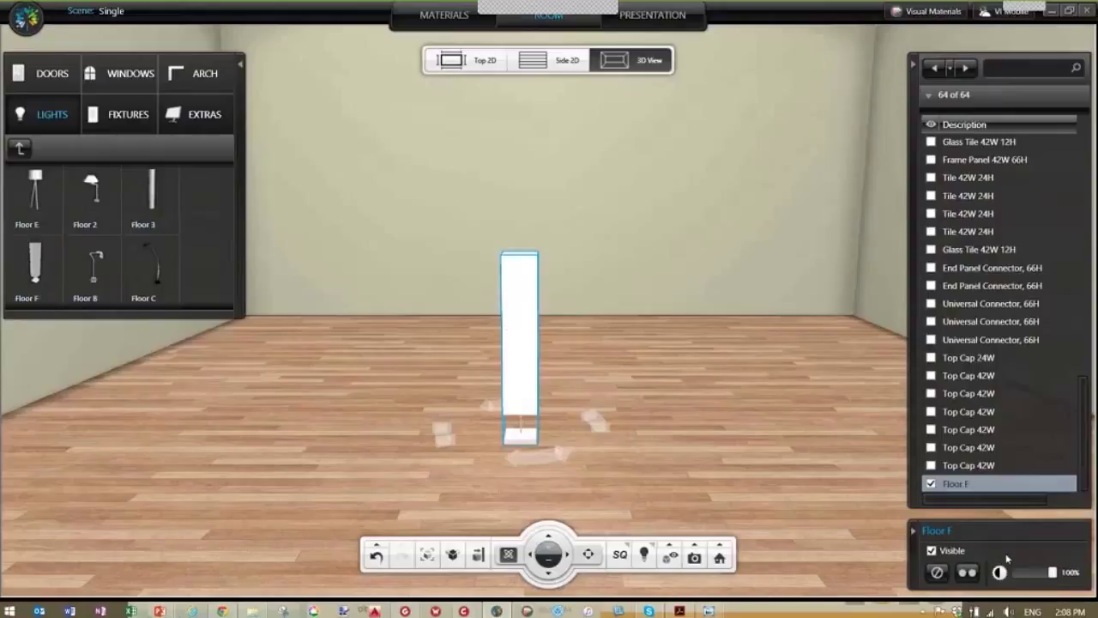
Step: Lower the Floor F lamp's intensity to 68% and set the rendering quality to HQ
{"action": "left_click_drag", "start_coordinate": [1052, 572], "coordinate": [1040, 573]}
{"action": "left_click", "coordinate": [620, 553]}
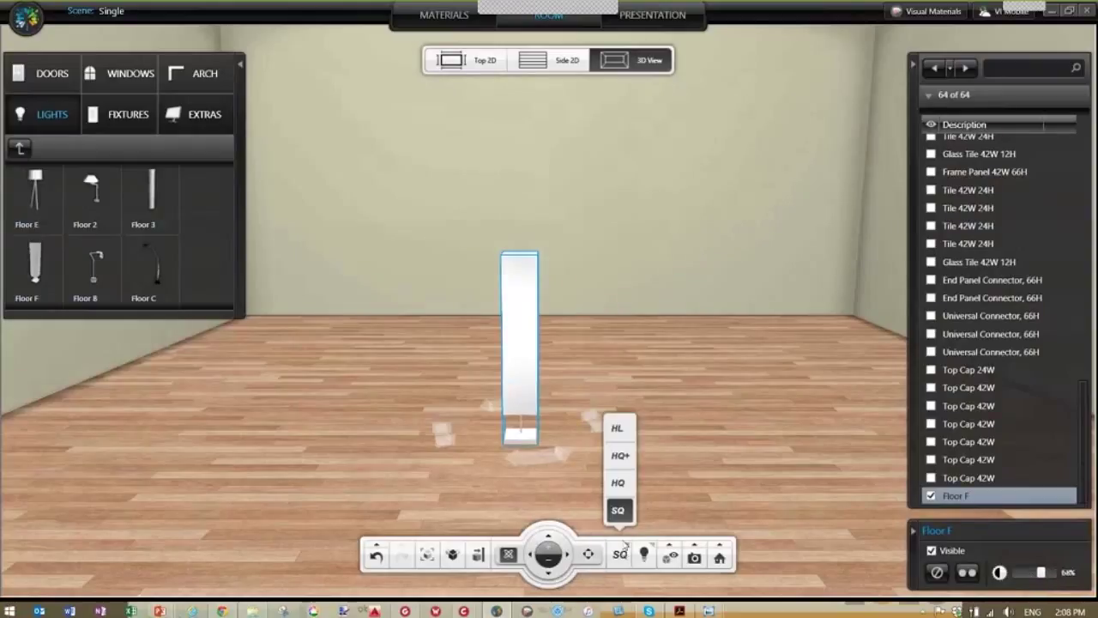
{"action": "left_click", "coordinate": [618, 483]}
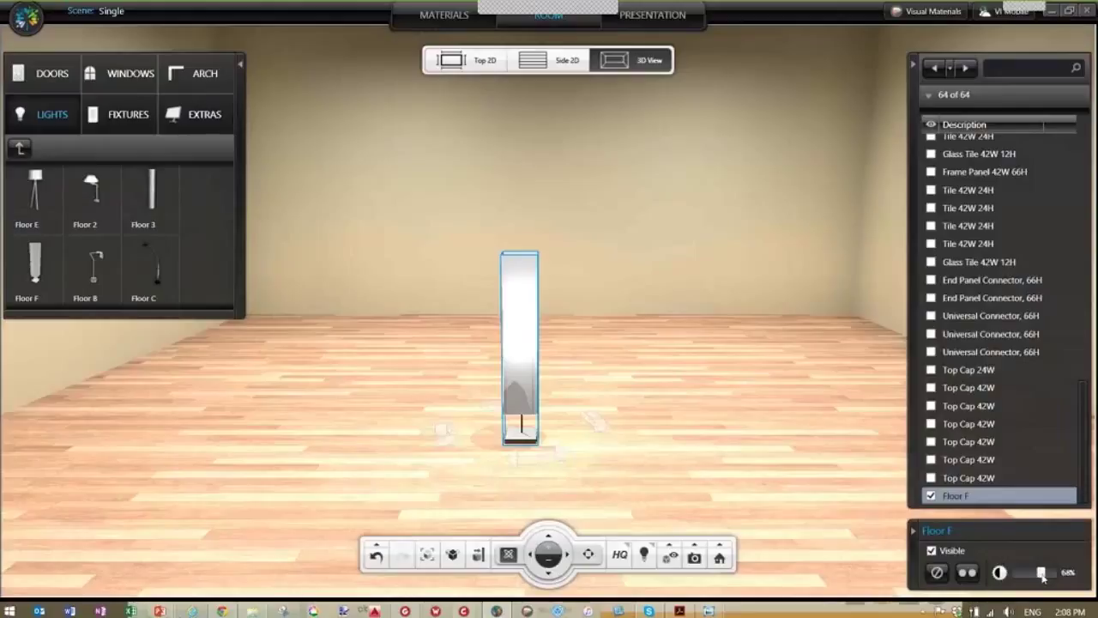
Step: Raise the Floor F lamp's intensity to 87% and finally to 100%
{"action": "left_click_drag", "start_coordinate": [1044, 574], "coordinate": [1048, 575]}
{"action": "left_click", "coordinate": [1047, 575]}
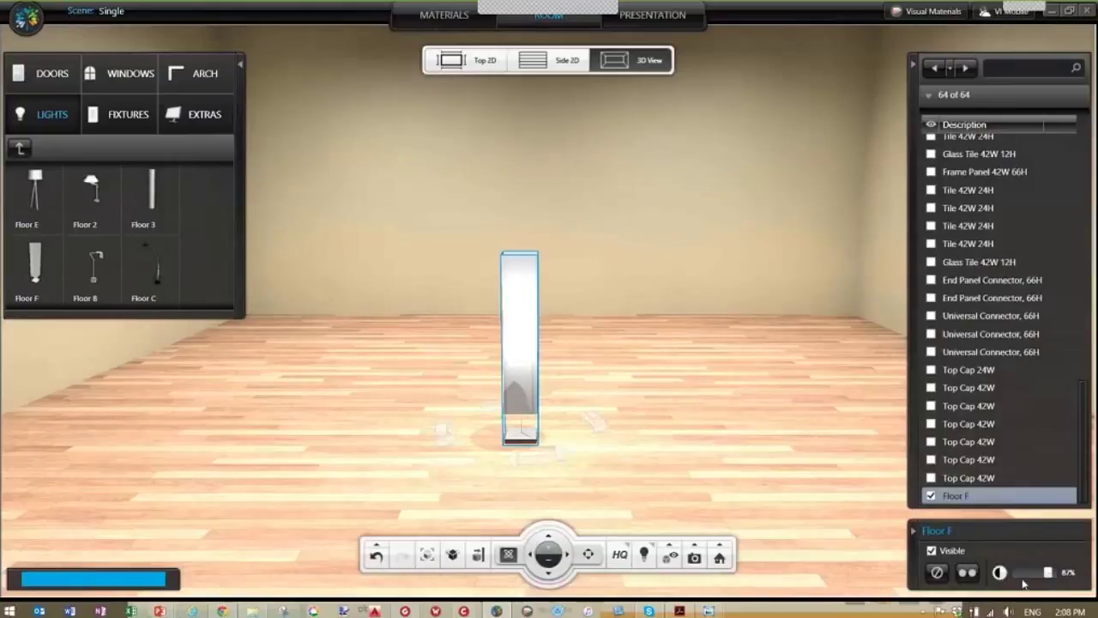
{"action": "mouse_move", "coordinate": [1051, 575]}
{"action": "left_mouse_down"}
{"action": "mouse_move", "coordinate": [1024, 580]}
{"action": "mouse_move", "coordinate": [1063, 577]}
{"action": "left_mouse_up"}
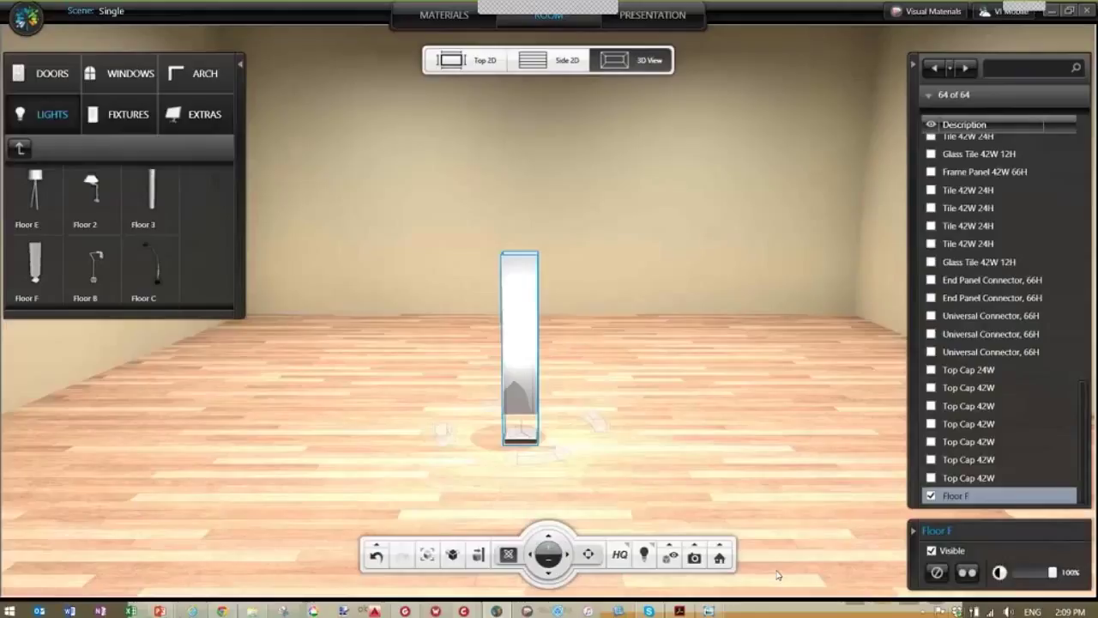
Step: Add an Area Rug from the Other fixtures and set the rendering quality to SQ
{"action": "left_click", "coordinate": [128, 114]}
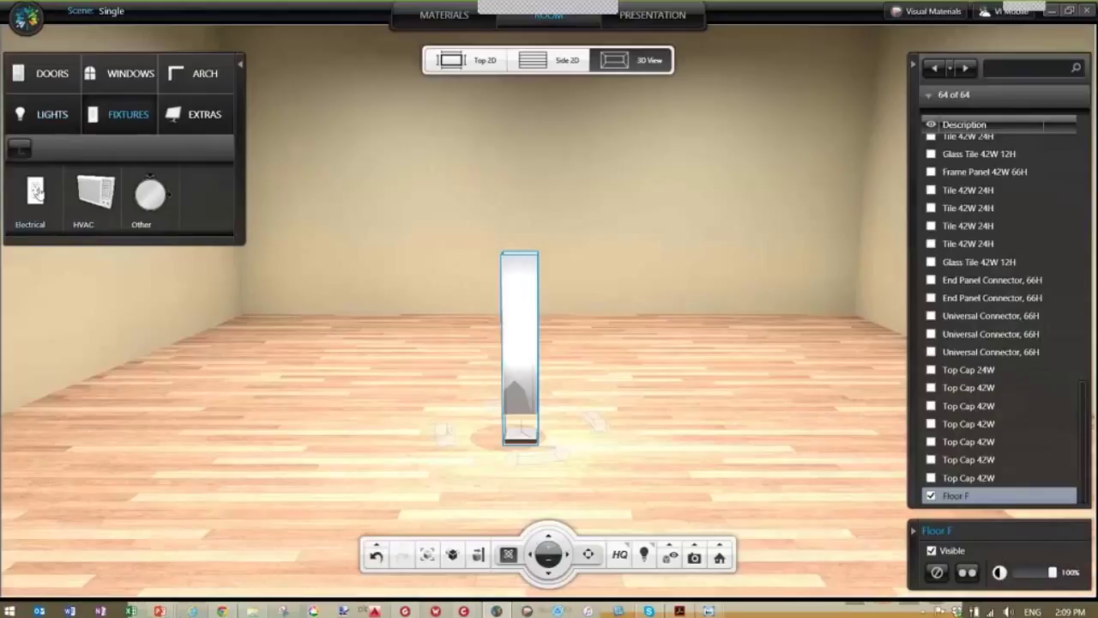
{"action": "left_click", "coordinate": [36, 193]}
{"action": "left_click", "coordinate": [151, 206]}
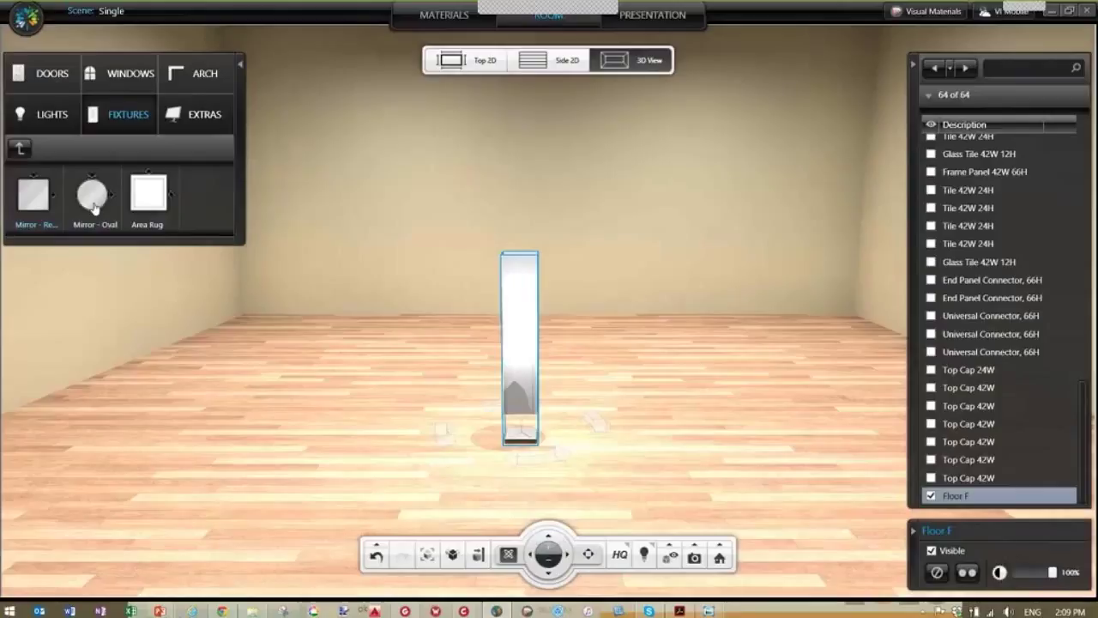
{"action": "left_click", "coordinate": [149, 199]}
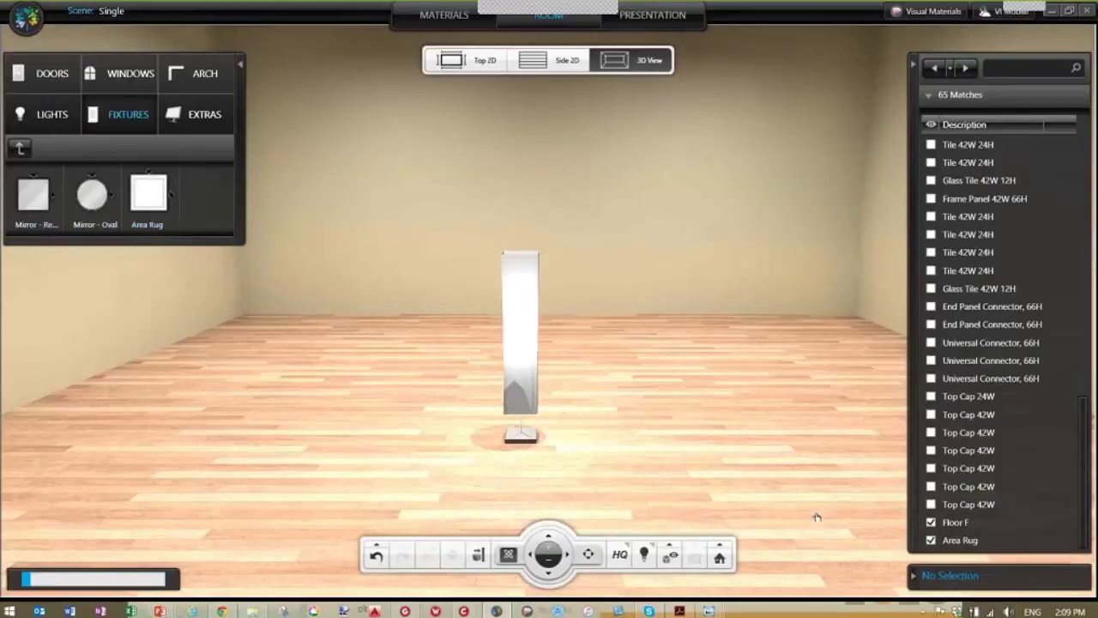
{"action": "left_click", "coordinate": [619, 554]}
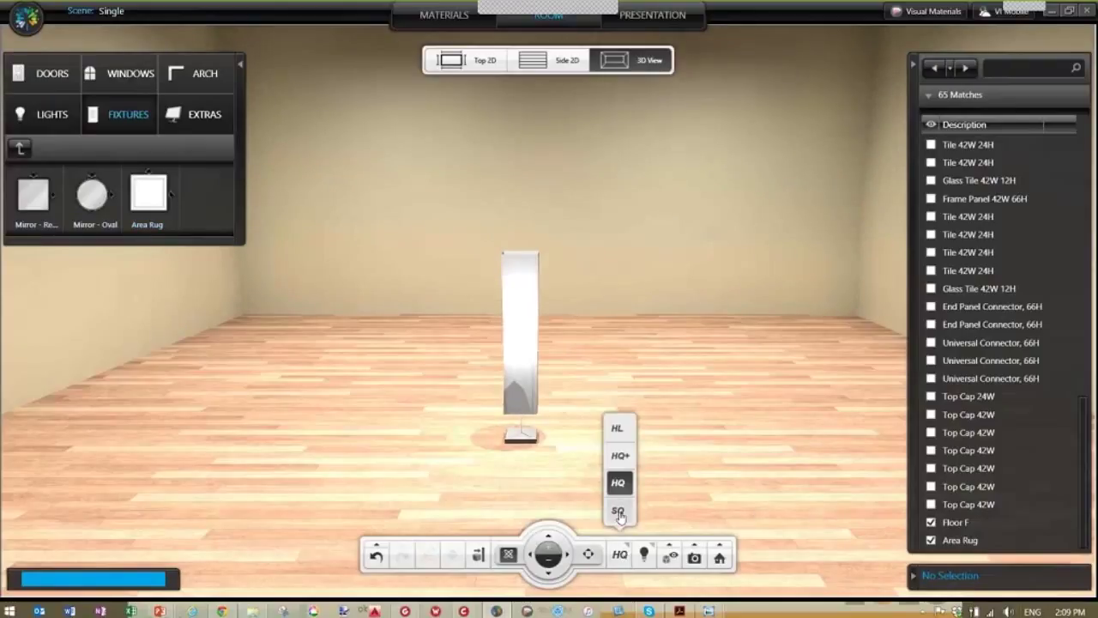
{"action": "left_click", "coordinate": [618, 512]}
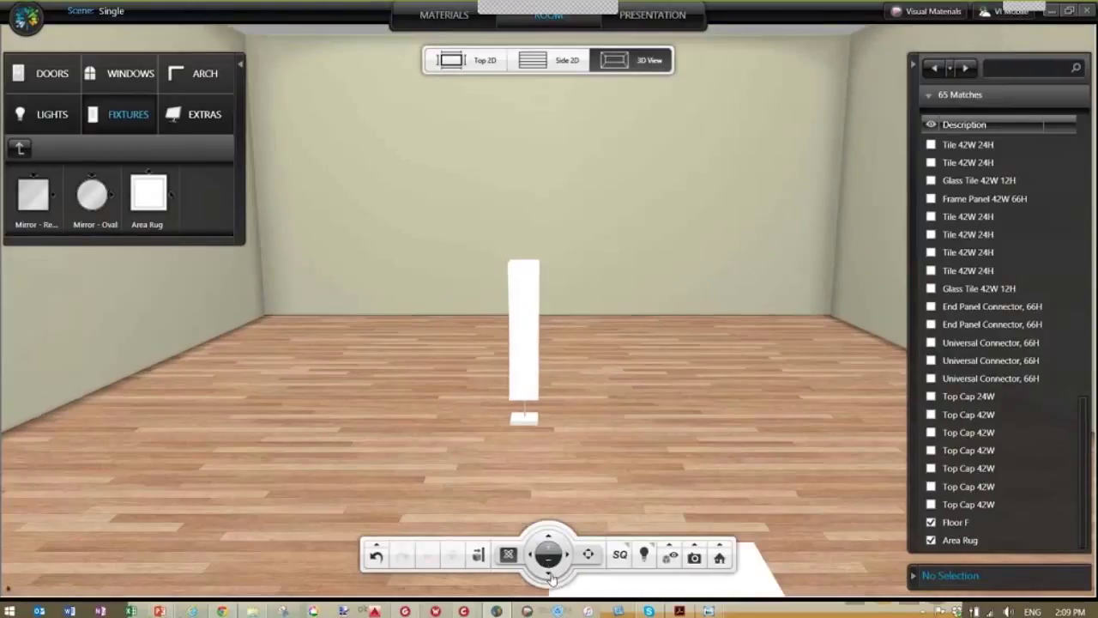
Step: Move the area rug to the left of the floor lamp and stretch it beneath and past the lamp, slightly deeper toward the front
{"action": "left_click", "coordinate": [549, 574]}
{"action": "left_click", "coordinate": [632, 518]}
{"action": "left_click_drag", "start_coordinate": [632, 518], "coordinate": [420, 380]}
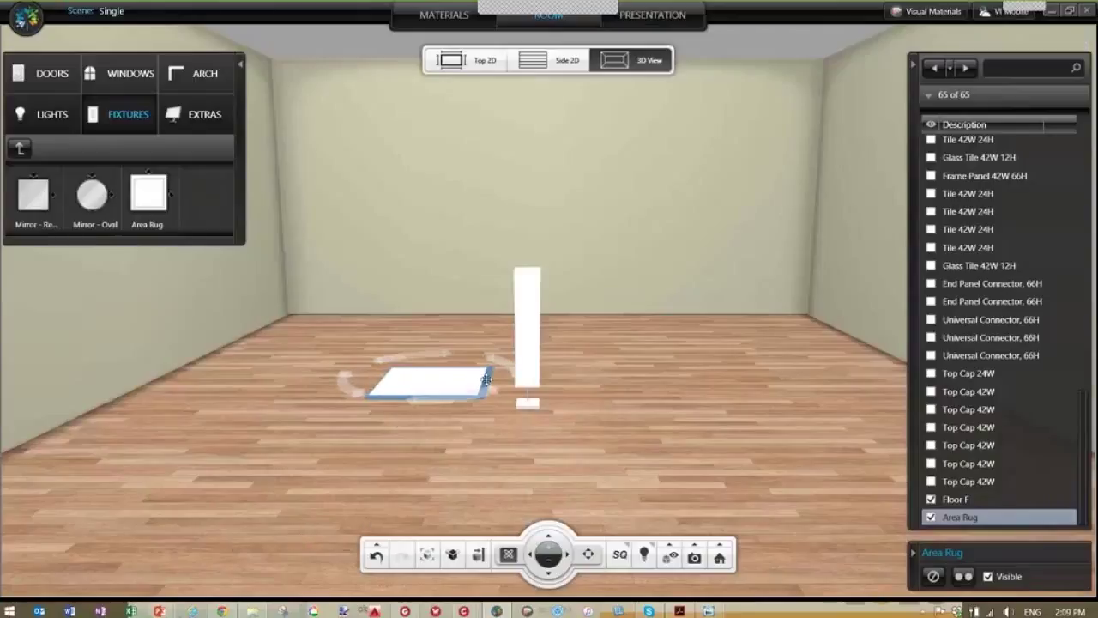
{"action": "left_click_drag", "start_coordinate": [485, 378], "coordinate": [696, 397]}
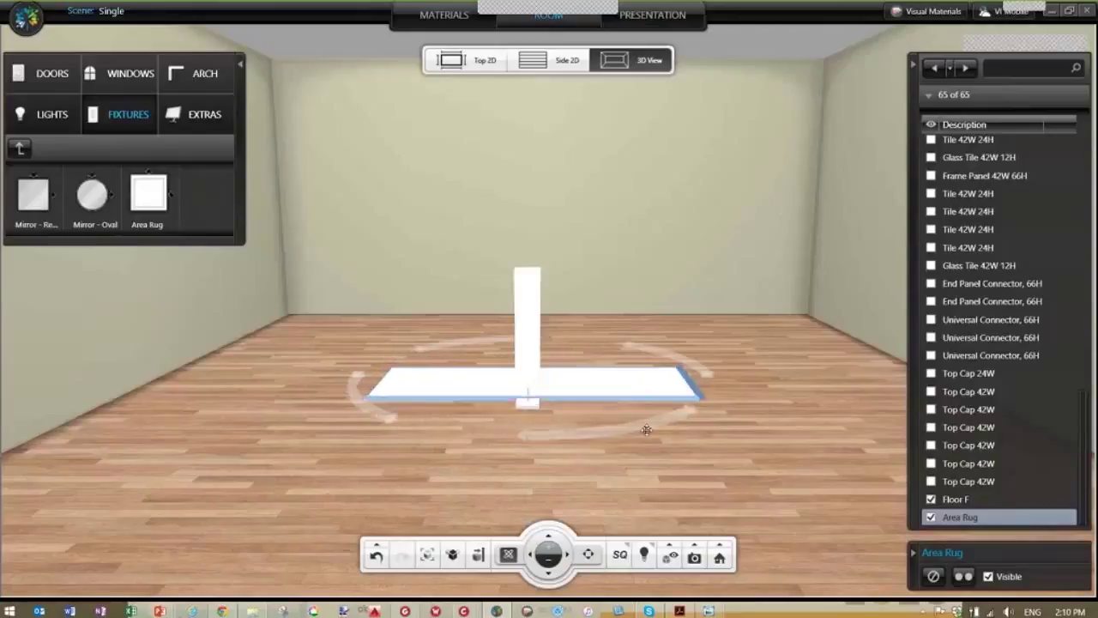
{"action": "left_click_drag", "start_coordinate": [646, 430], "coordinate": [649, 483]}
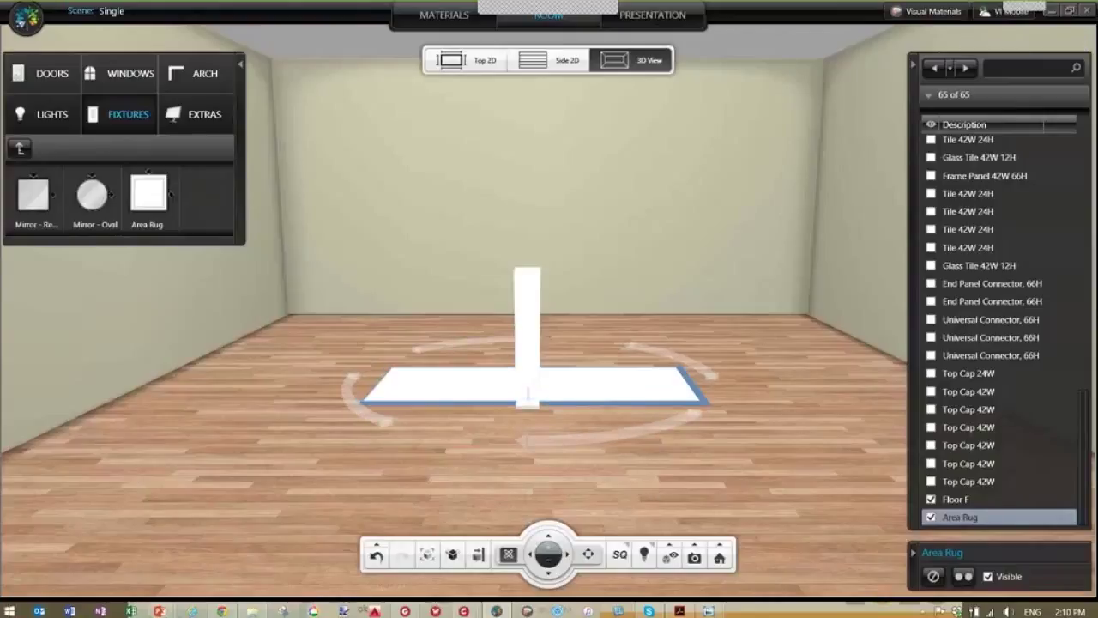
Step: Add the tall rectangular Light switch from the Electrical fixtures and raise it on the back wall above the lamp
{"action": "left_click", "coordinate": [20, 148]}
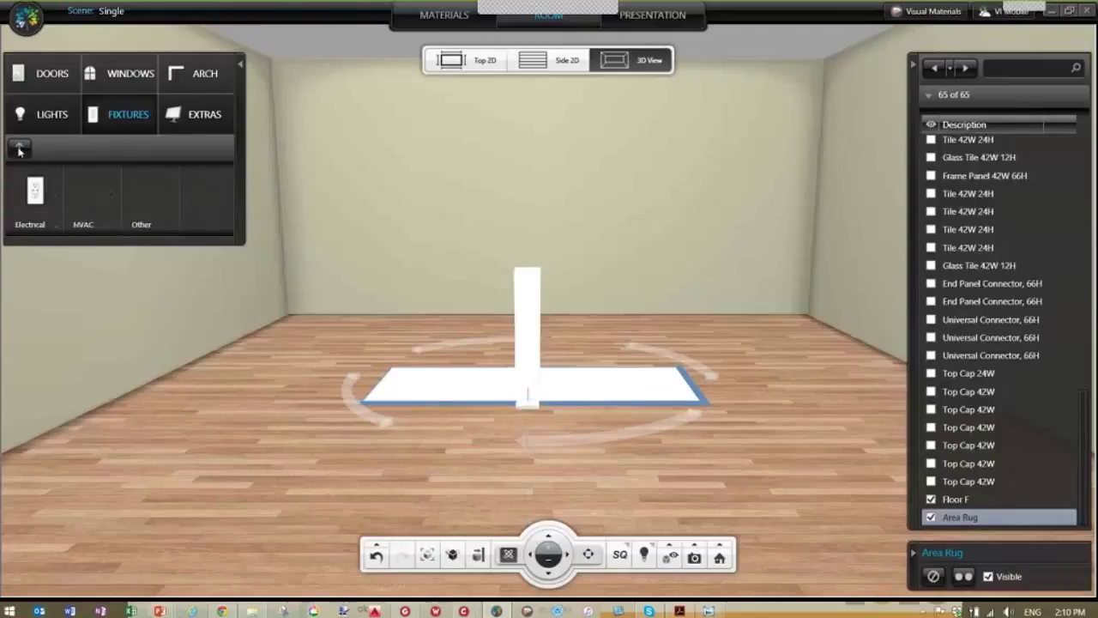
{"action": "left_click", "coordinate": [35, 196]}
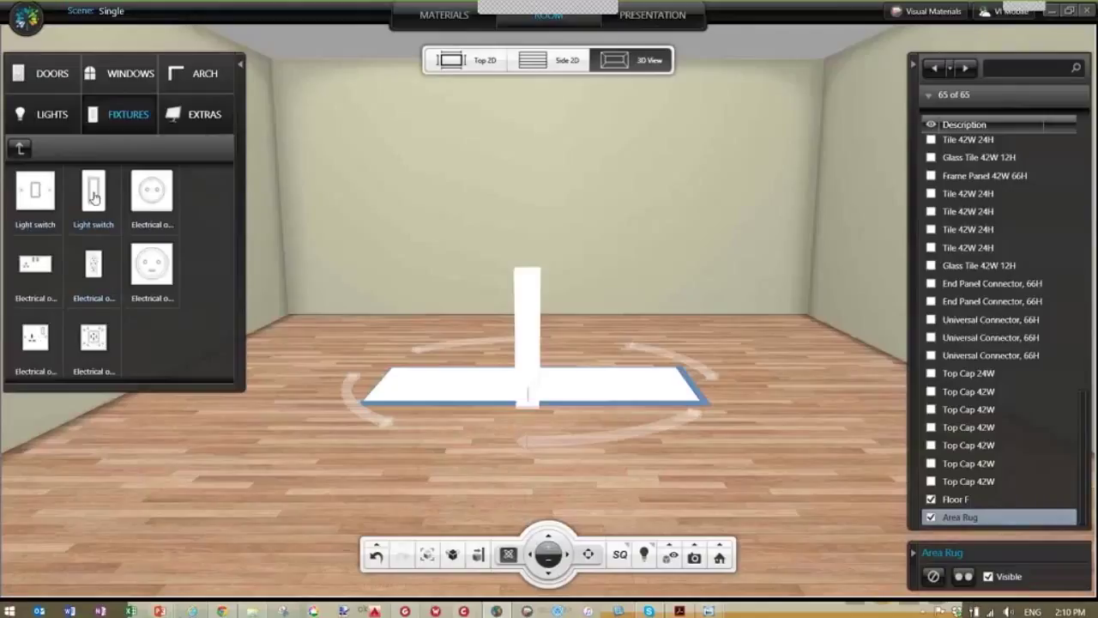
{"action": "left_click_drag", "start_coordinate": [96, 206], "coordinate": [549, 283]}
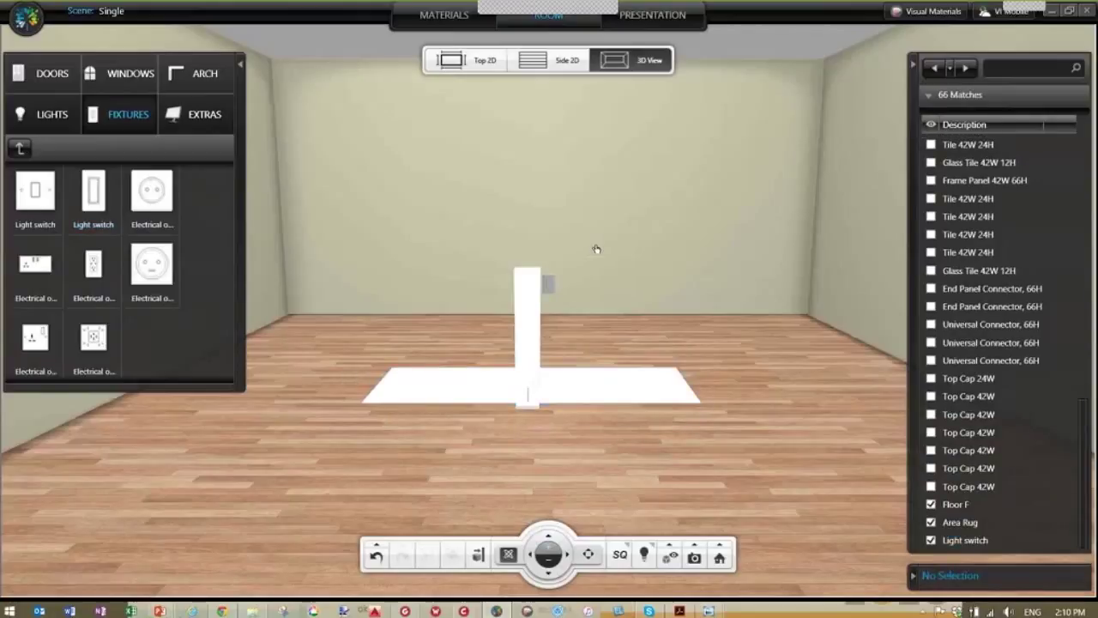
{"action": "left_click", "coordinate": [549, 320]}
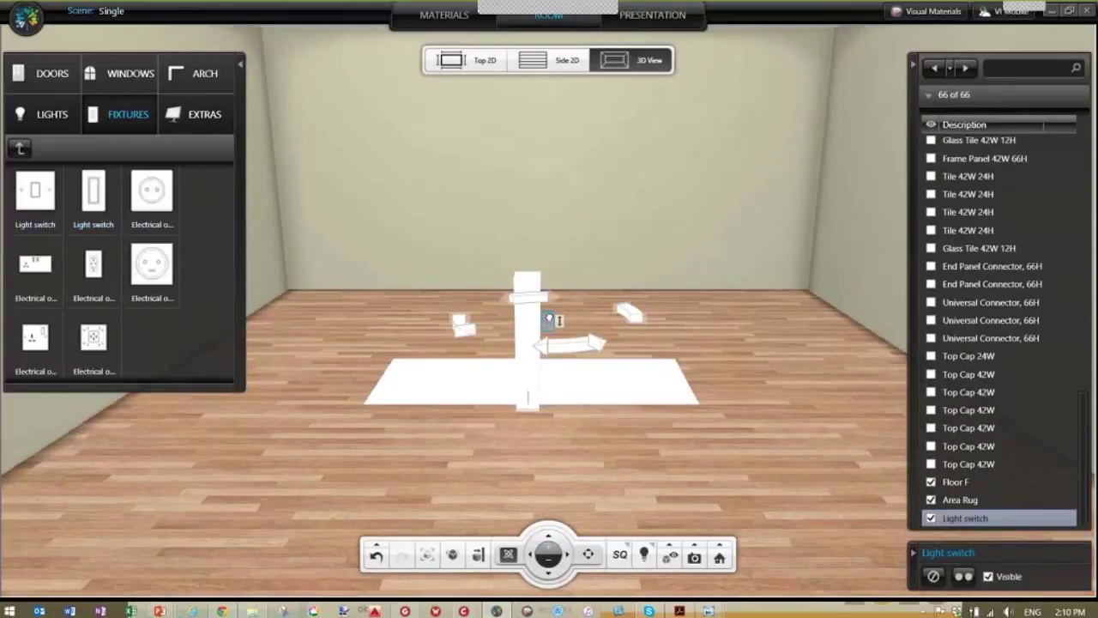
{"action": "left_click_drag", "start_coordinate": [550, 320], "coordinate": [539, 202]}
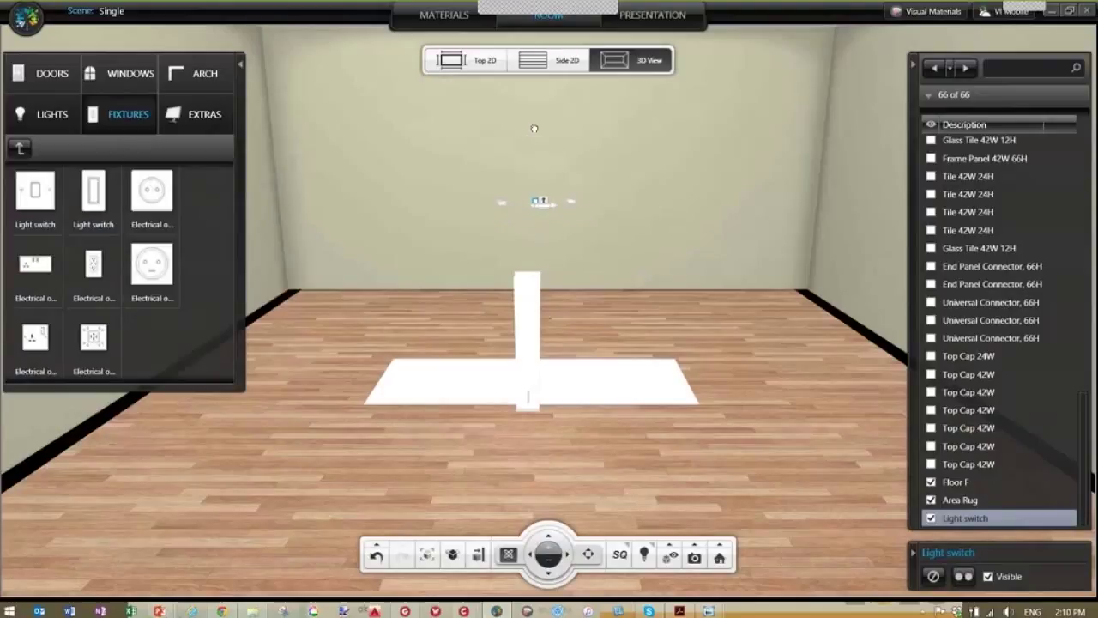
Step: Examine the light switch up close and from an angle on the back wall, keeping it selected
{"action": "left_click", "coordinate": [426, 556]}
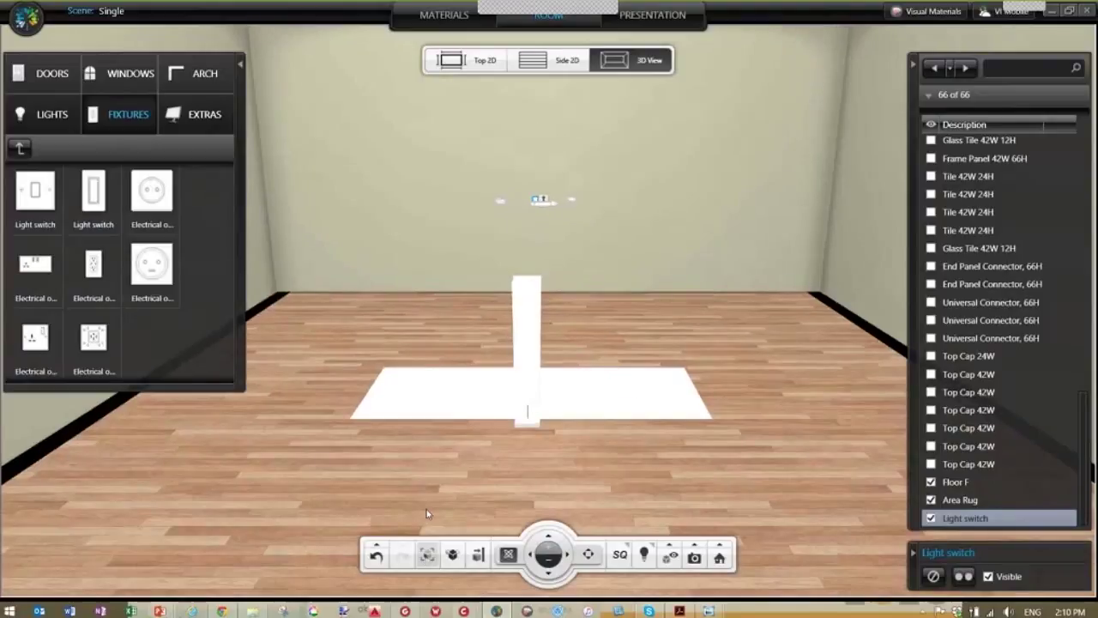
{"action": "left_click", "coordinate": [550, 562]}
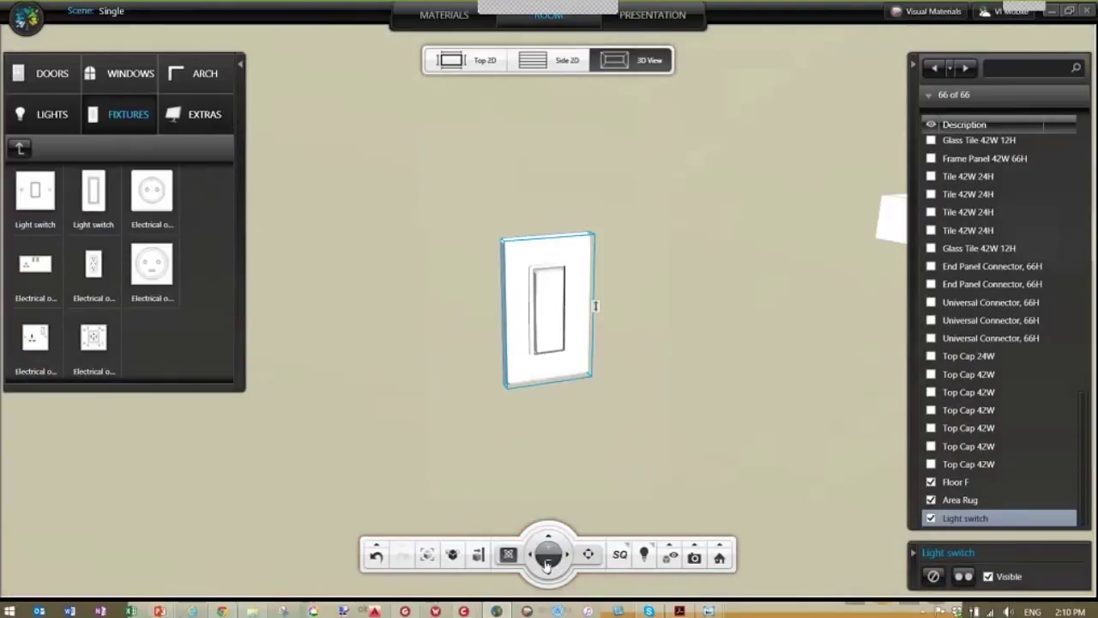
{"action": "left_click", "coordinate": [547, 326]}
{"action": "left_click", "coordinate": [546, 326]}
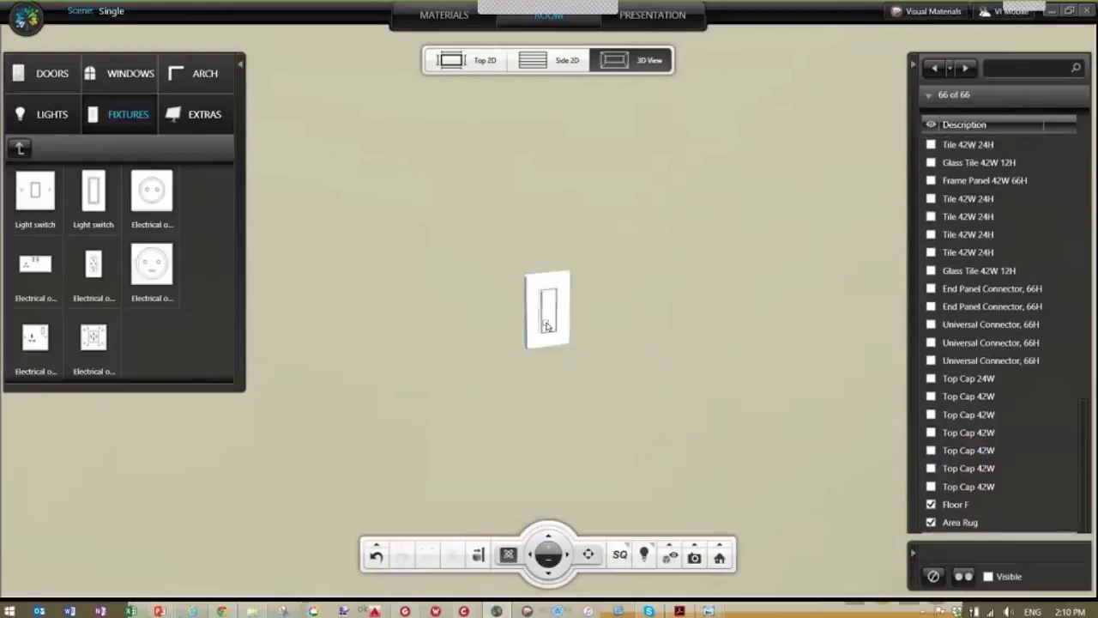
{"action": "left_click_drag", "start_coordinate": [566, 317], "coordinate": [616, 399]}
{"action": "scroll", "coordinate": [538, 298], "scroll_direction": "down", "scroll_amount": 5}
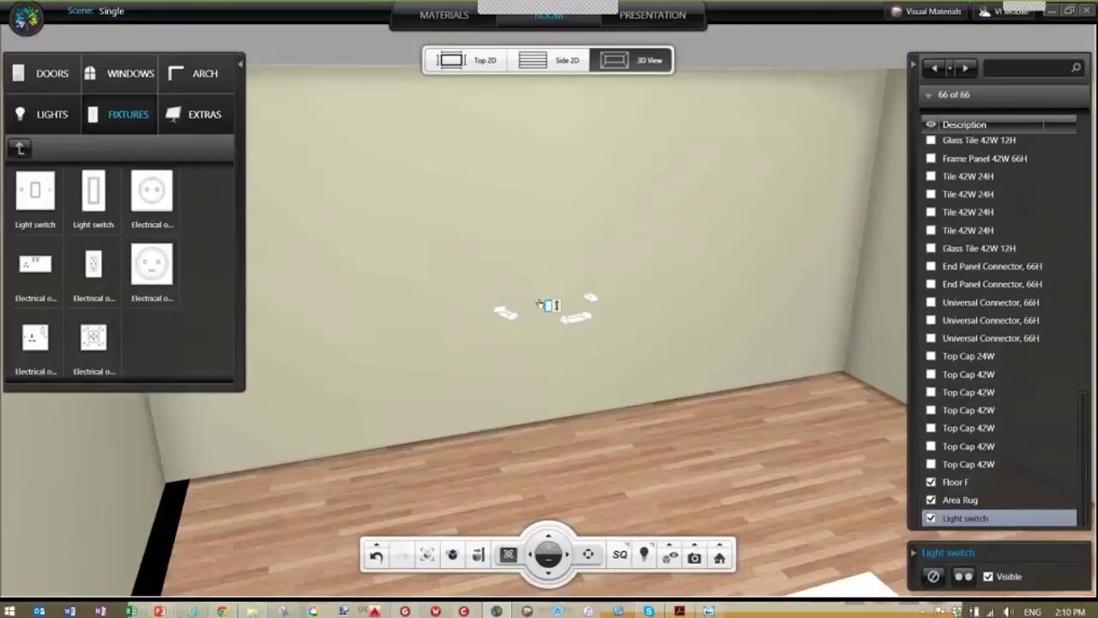
{"action": "left_click", "coordinate": [552, 319]}
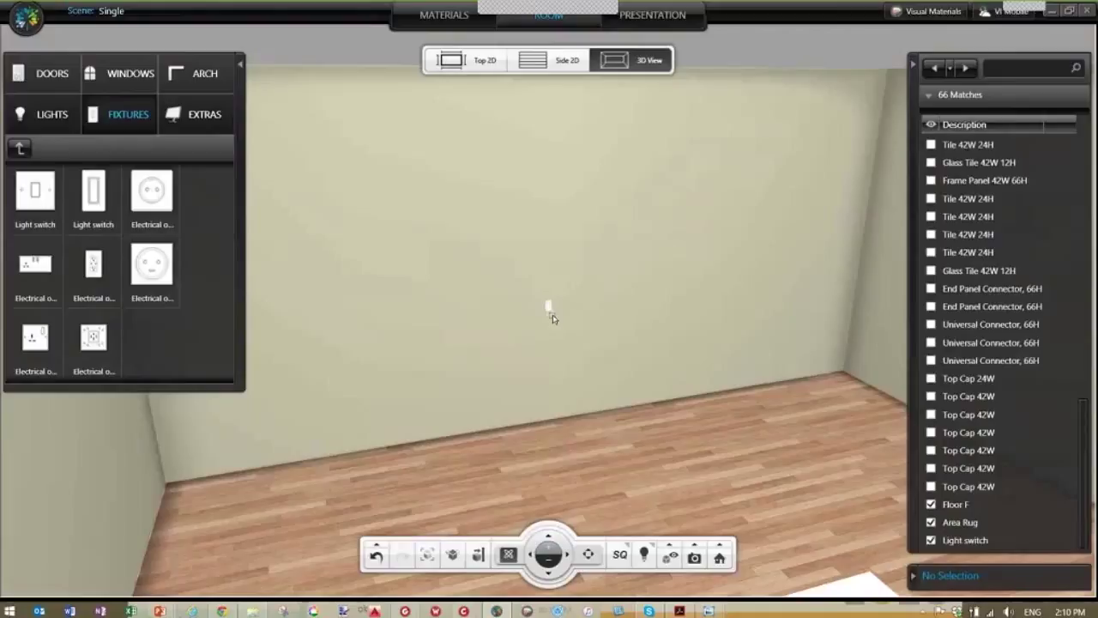
{"action": "left_click", "coordinate": [552, 318]}
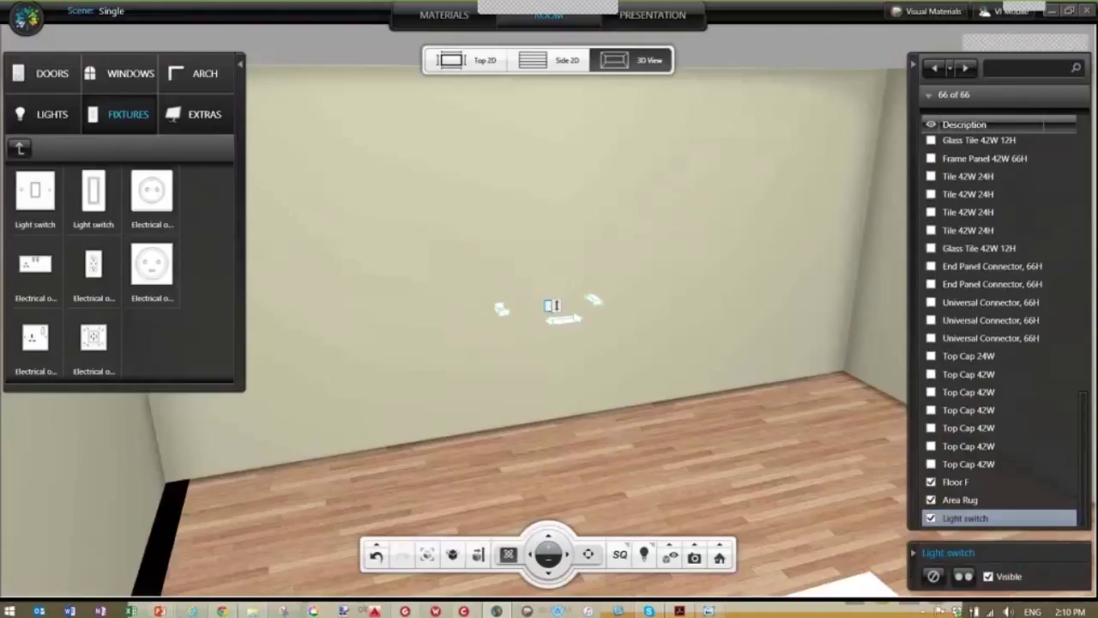
Step: Add the Radiator - Electric from the HVAC fixtures to the room
{"action": "left_click", "coordinate": [21, 150]}
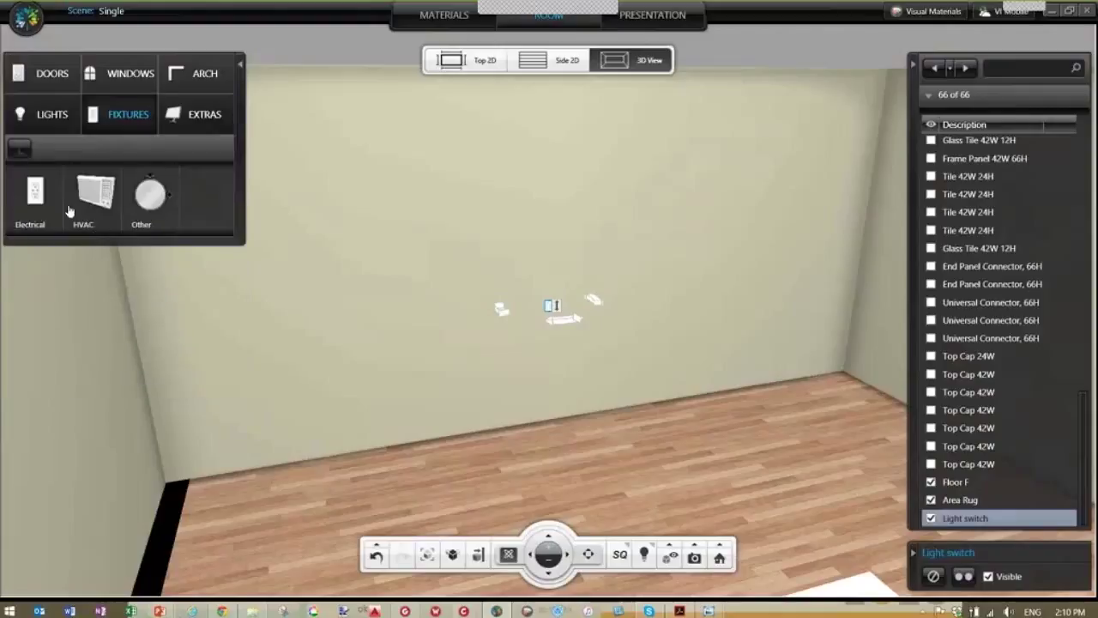
{"action": "left_click", "coordinate": [94, 204]}
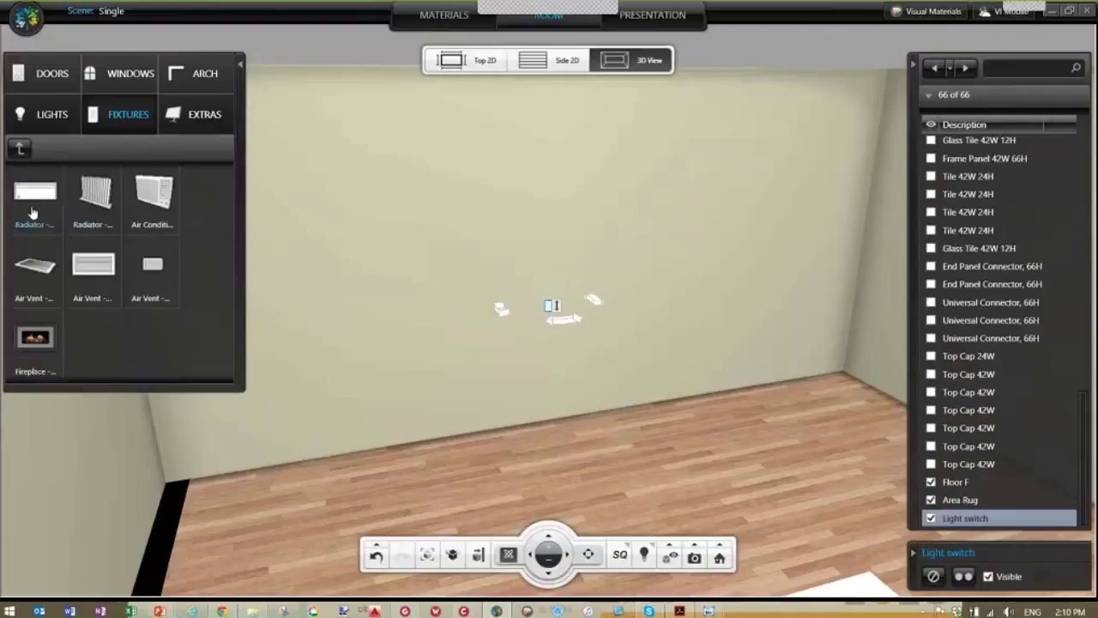
{"action": "left_click", "coordinate": [550, 573]}
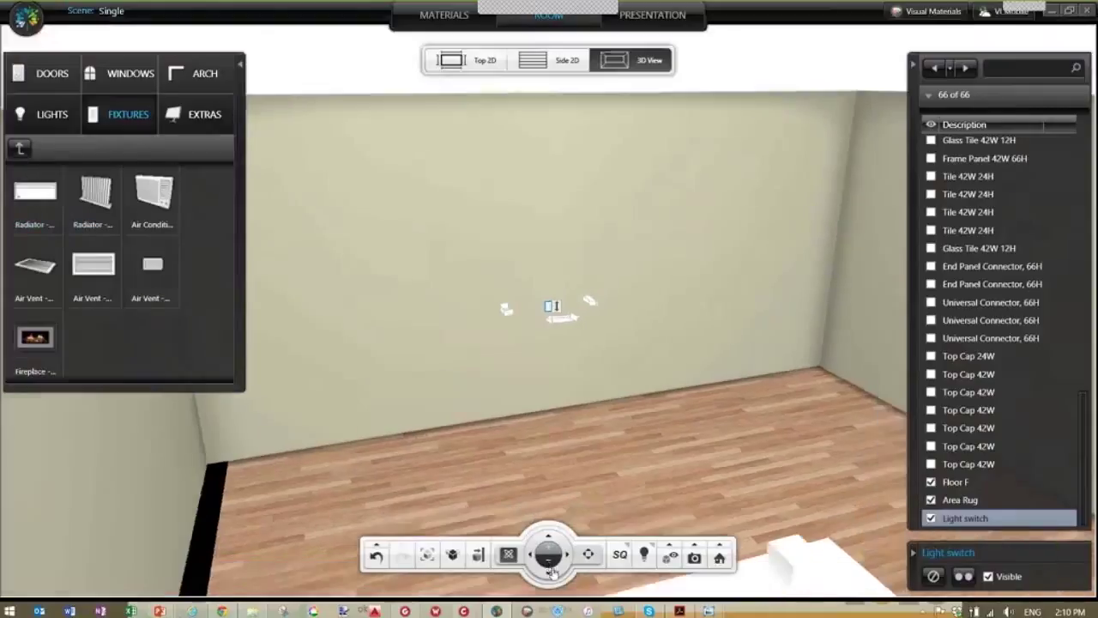
{"action": "left_click", "coordinate": [550, 573]}
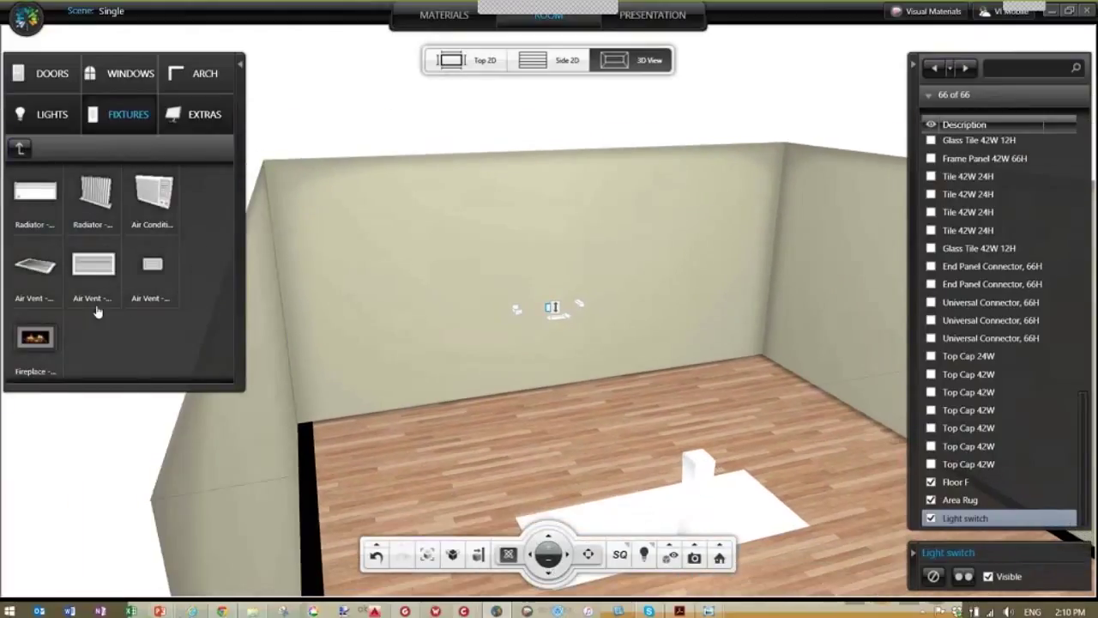
{"action": "left_click", "coordinate": [34, 201]}
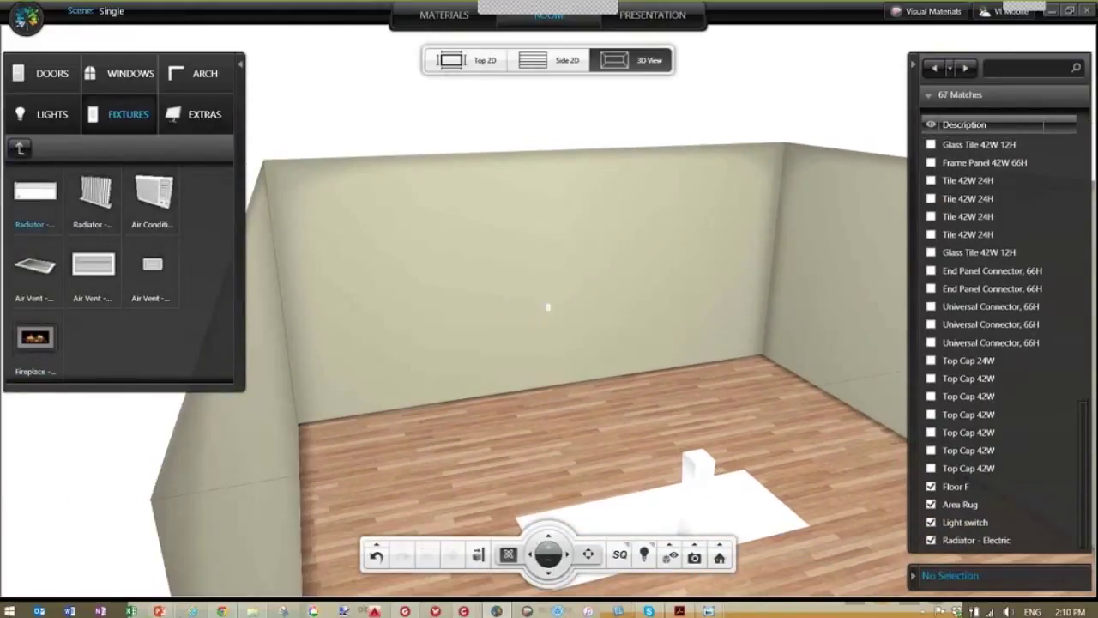
Step: Zoom to the electric radiator and push it back against the back wall, to the right of the floor lamp
{"action": "left_click", "coordinate": [990, 542]}
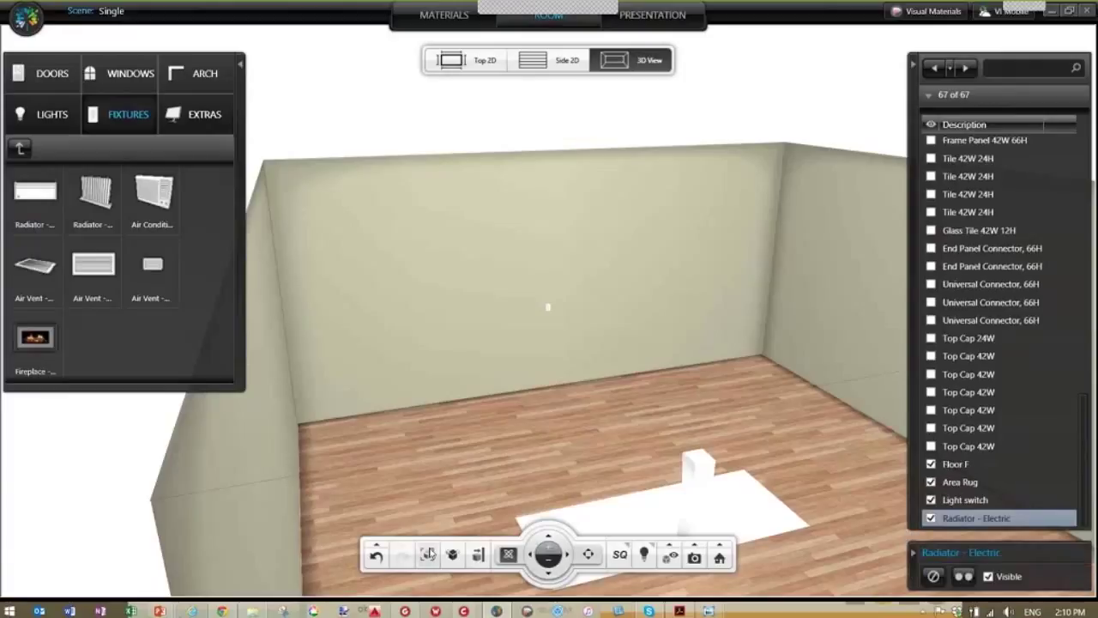
{"action": "left_click", "coordinate": [428, 556]}
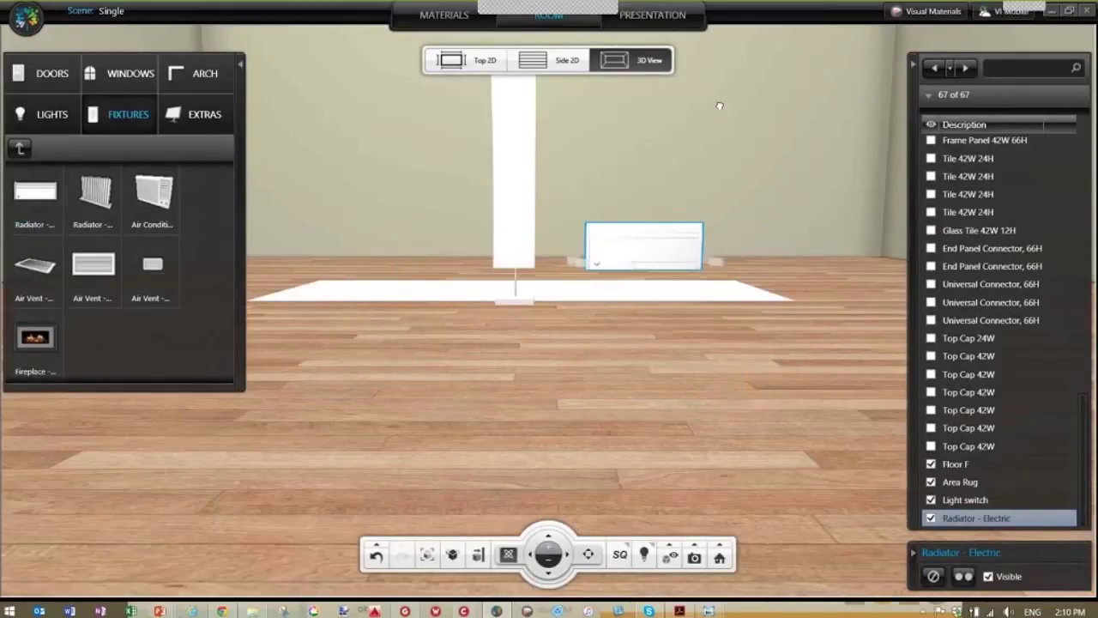
{"action": "mouse_move", "coordinate": [630, 198]}
{"action": "left_mouse_down"}
{"action": "mouse_move", "coordinate": [630, 160]}
{"action": "mouse_move", "coordinate": [637, 202]}
{"action": "left_mouse_up"}
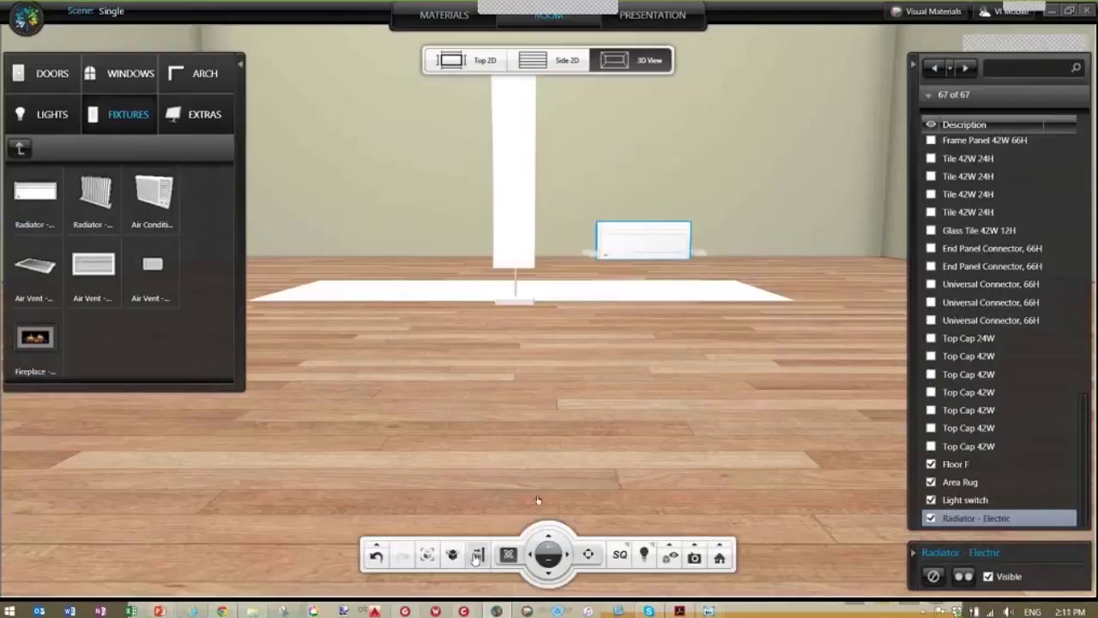
{"action": "left_click_drag", "start_coordinate": [643, 244], "coordinate": [647, 239]}
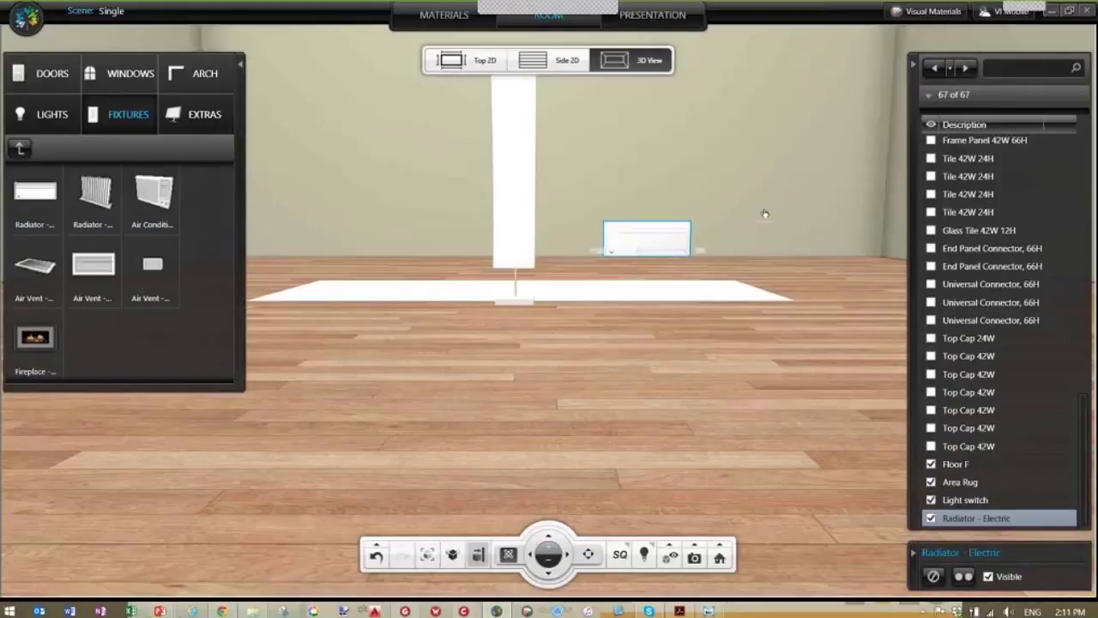
Step: Close the 3D room scene and switch to the AutoCAD 2016 window
{"action": "left_click", "coordinate": [1086, 11]}
{"action": "left_click", "coordinate": [603, 351]}
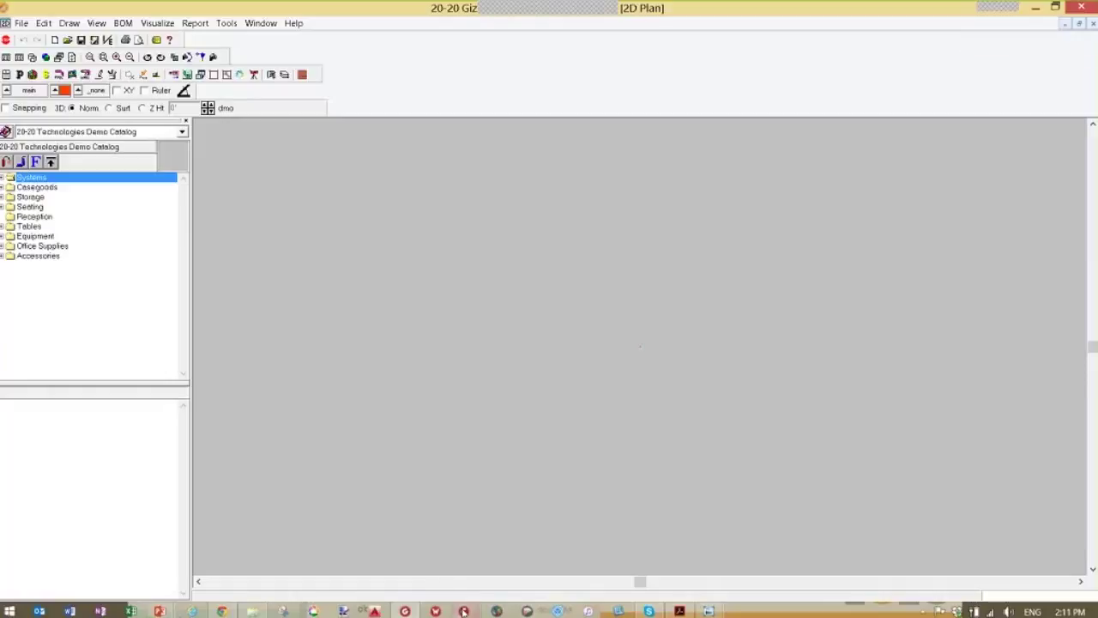
{"action": "mouse_move", "coordinate": [463, 611]}
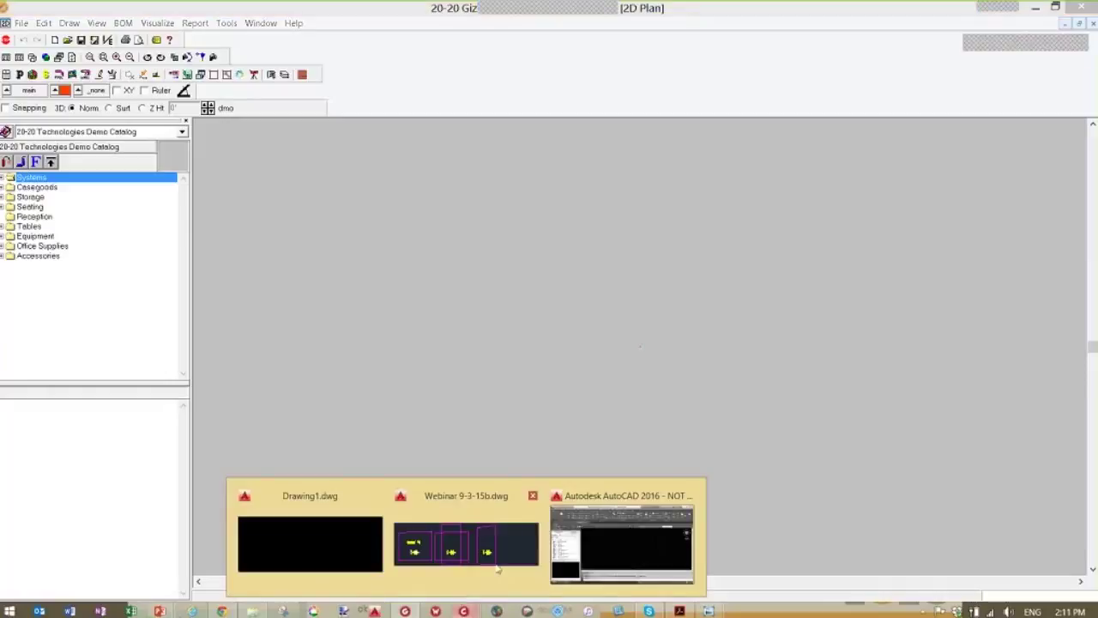
{"action": "left_click", "coordinate": [617, 554]}
Step: Open the Stairs category under Accessories in the DMO 20-20 Enriched Data Demo catalog of CAP Explorer
{"action": "left_click", "coordinate": [54, 276]}
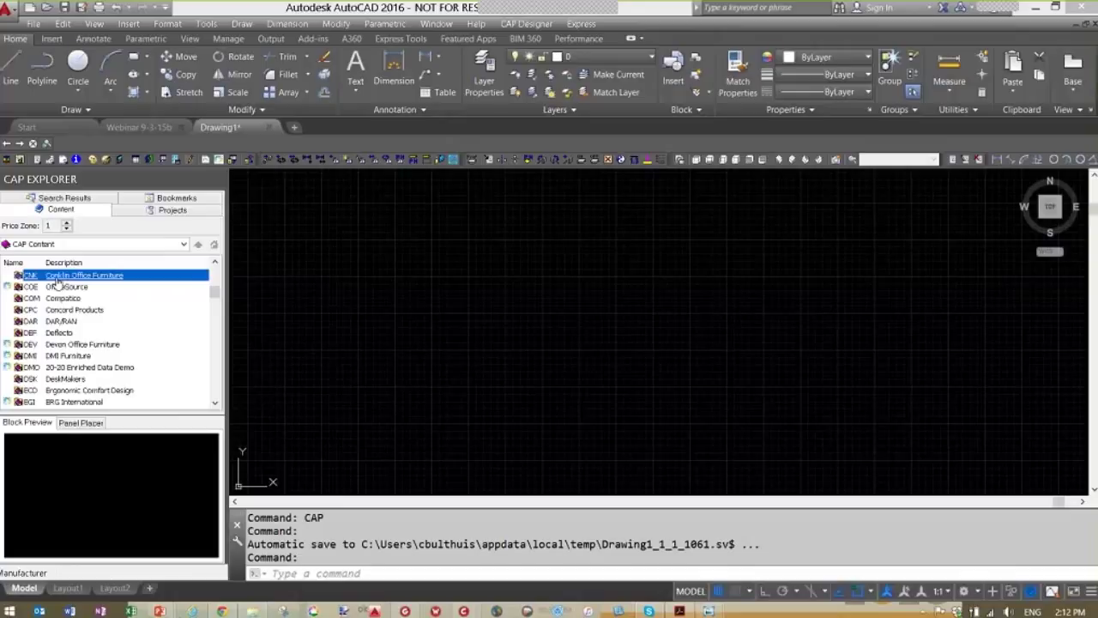
{"action": "right_click", "coordinate": [8, 355]}
{"action": "left_click", "coordinate": [215, 296]}
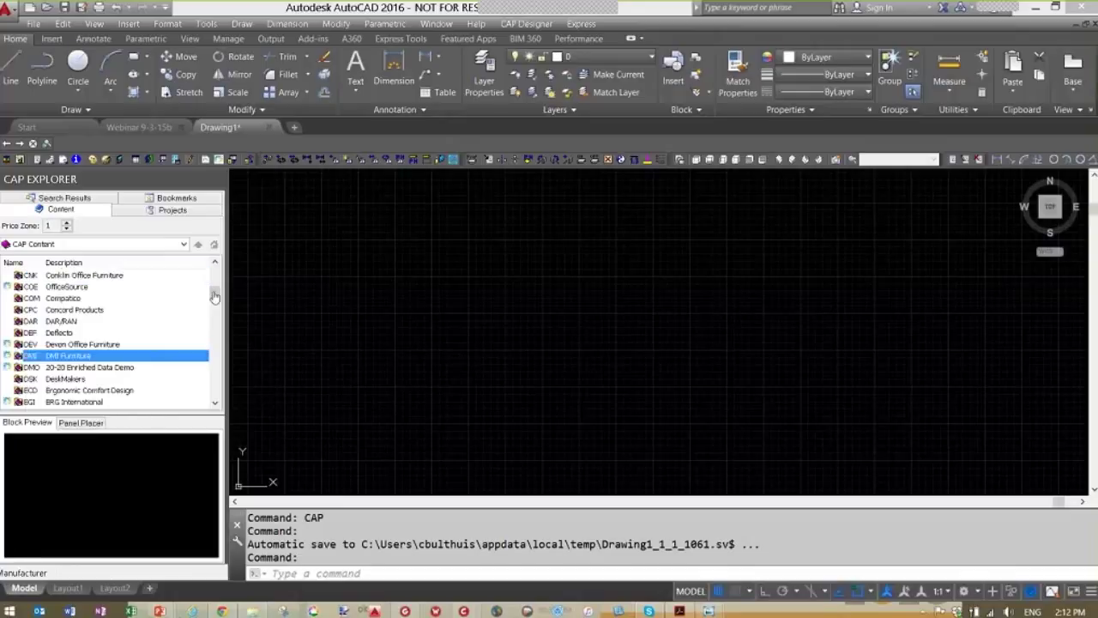
{"action": "scroll", "coordinate": [214, 296], "scroll_direction": "up", "scroll_amount": 5}
{"action": "scroll", "coordinate": [215, 296], "scroll_direction": "down", "scroll_amount": 6}
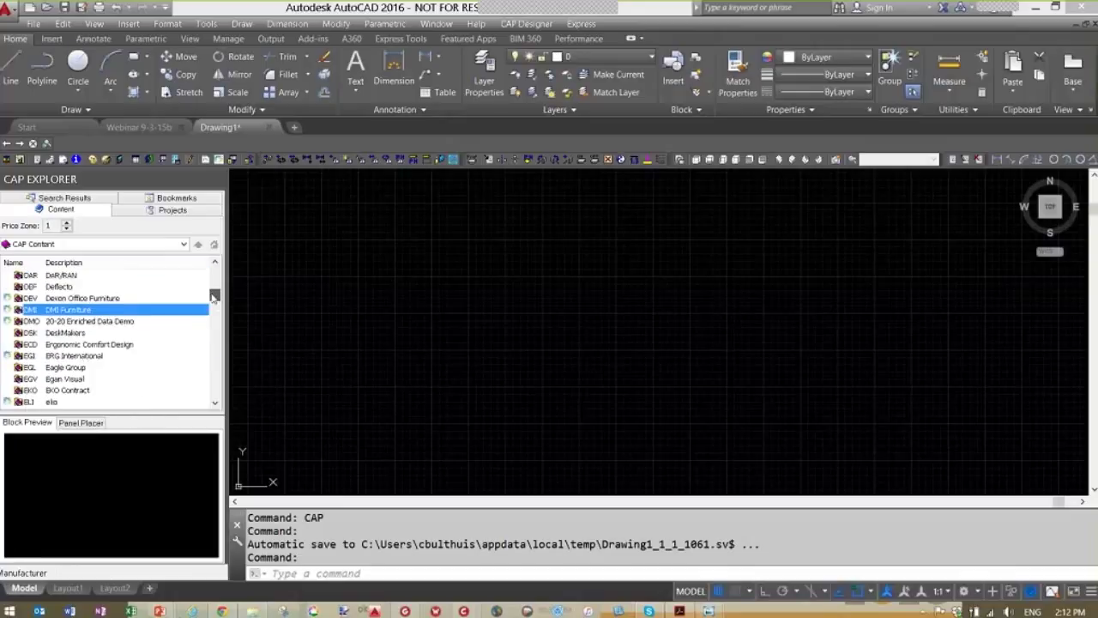
{"action": "scroll", "coordinate": [215, 296], "scroll_direction": "up", "scroll_amount": 1}
{"action": "double_click", "coordinate": [137, 339]}
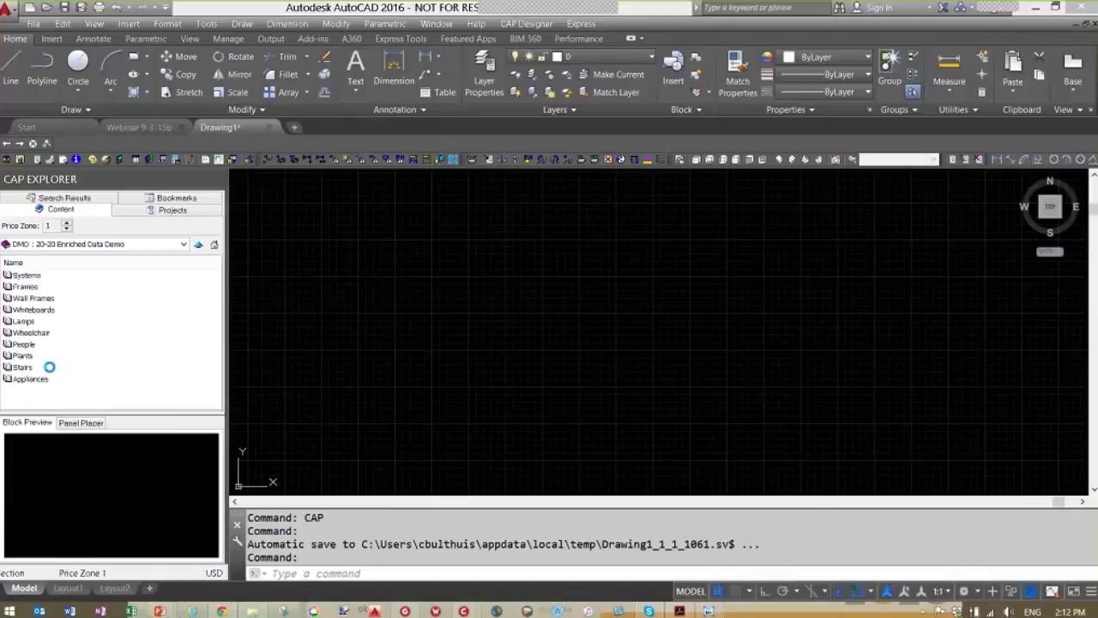
{"action": "left_click", "coordinate": [26, 368]}
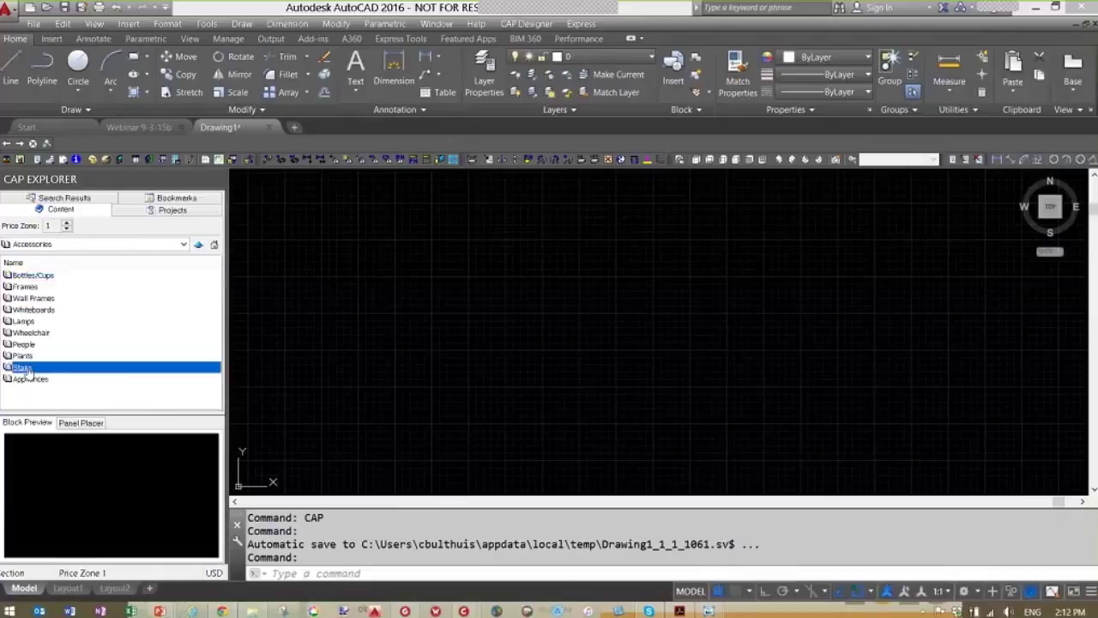
{"action": "double_click", "coordinate": [26, 368]}
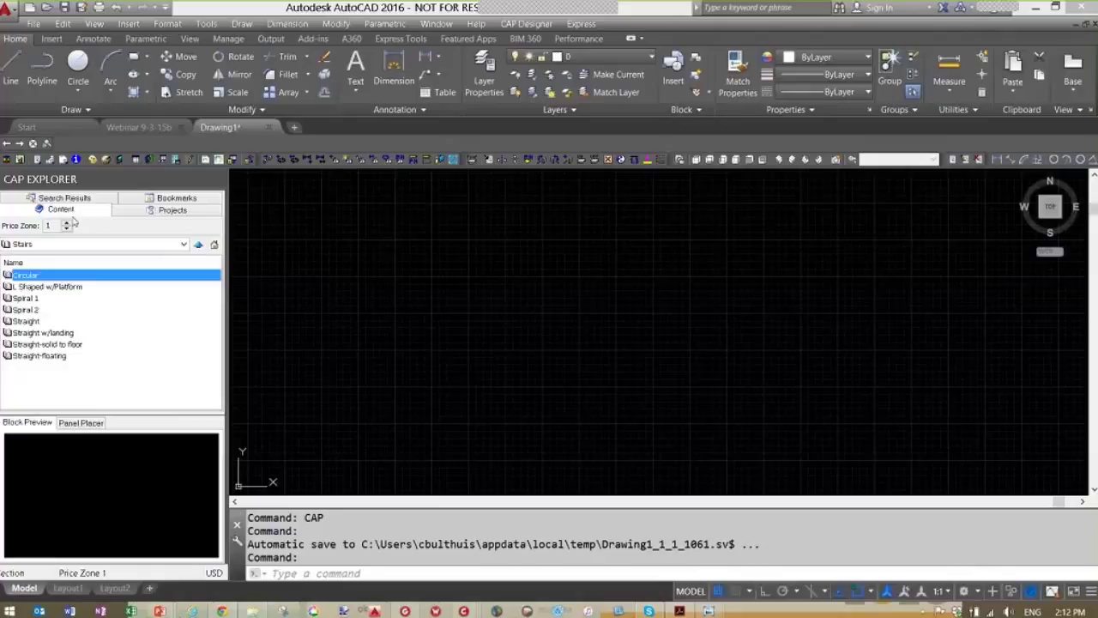
Step: Insert the 9' High Circular stairs (STAIRCIR09) around the drawing origin, unrotated
{"action": "double_click", "coordinate": [28, 275]}
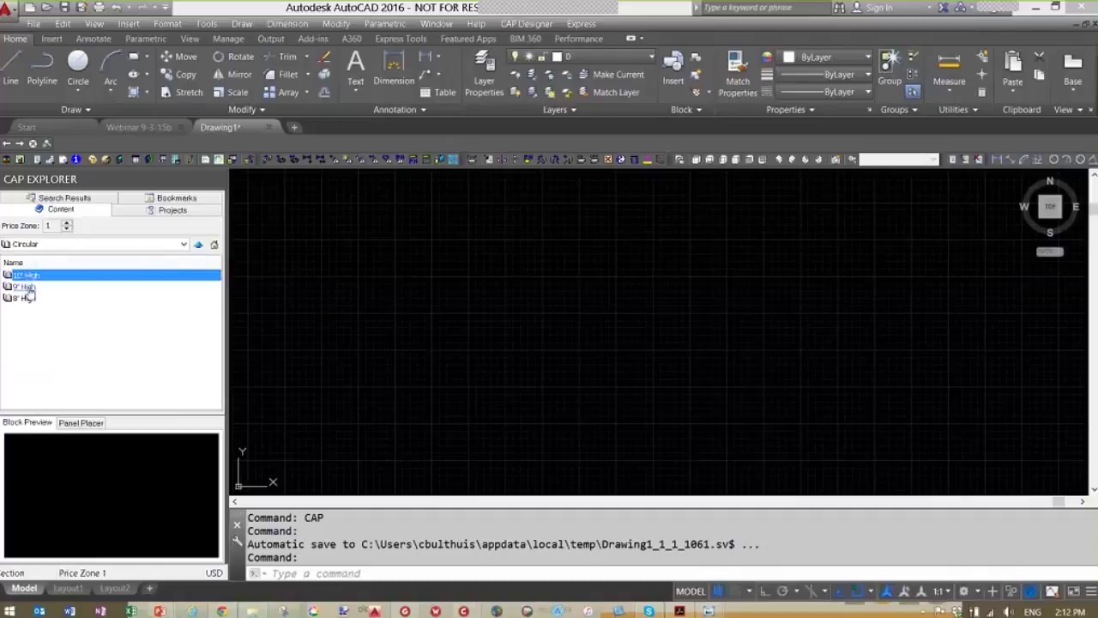
{"action": "double_click", "coordinate": [29, 288]}
{"action": "left_click", "coordinate": [38, 275]}
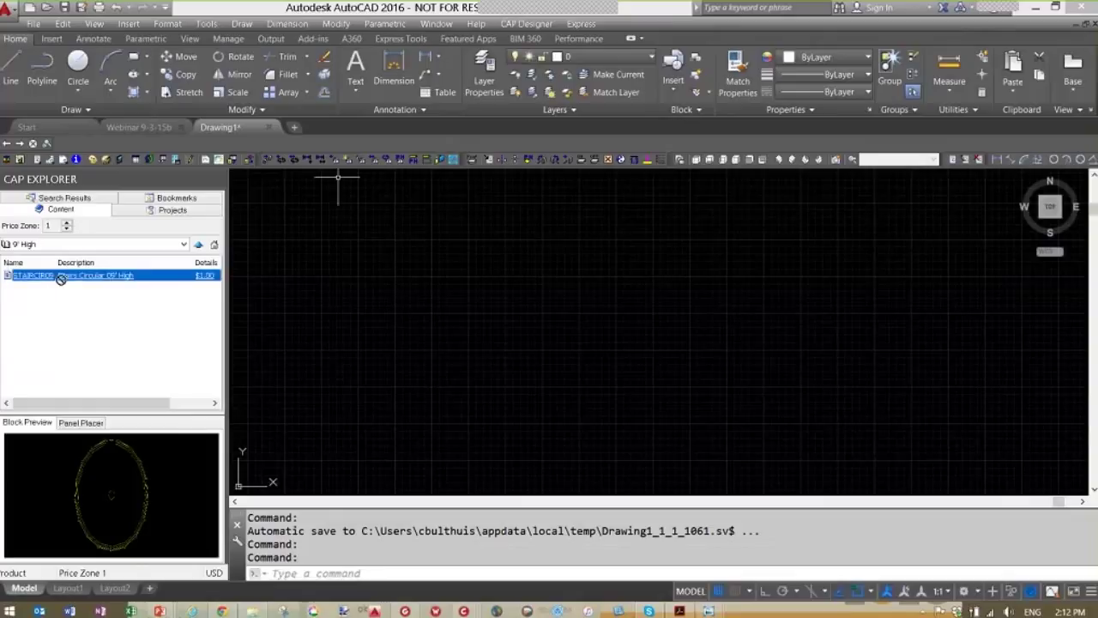
{"action": "left_click_drag", "start_coordinate": [60, 279], "coordinate": [435, 325]}
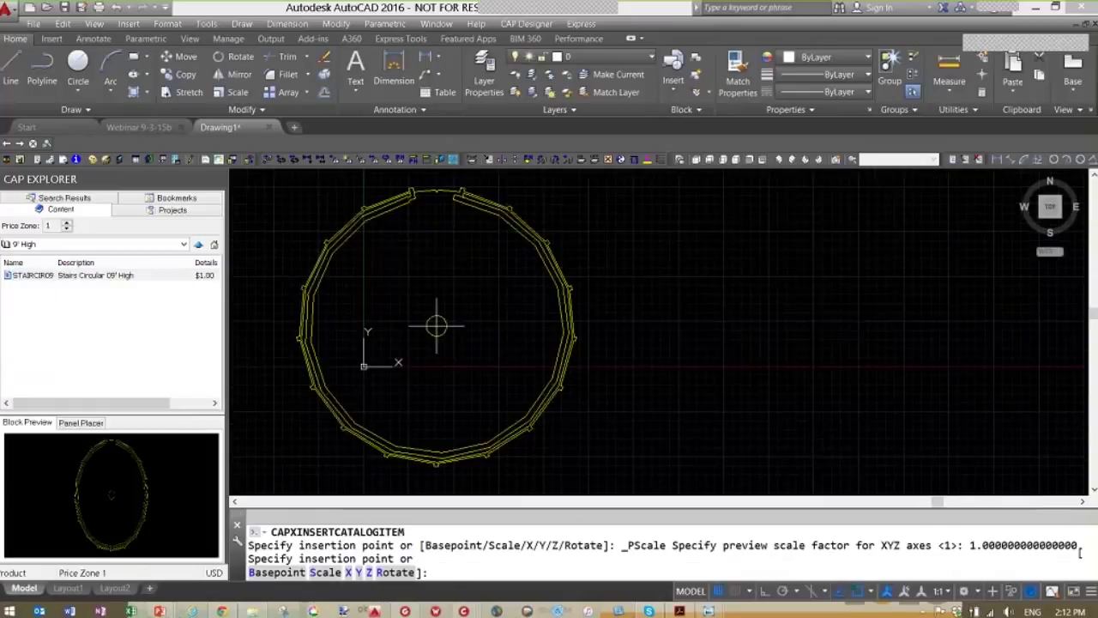
{"action": "left_click", "coordinate": [403, 334]}
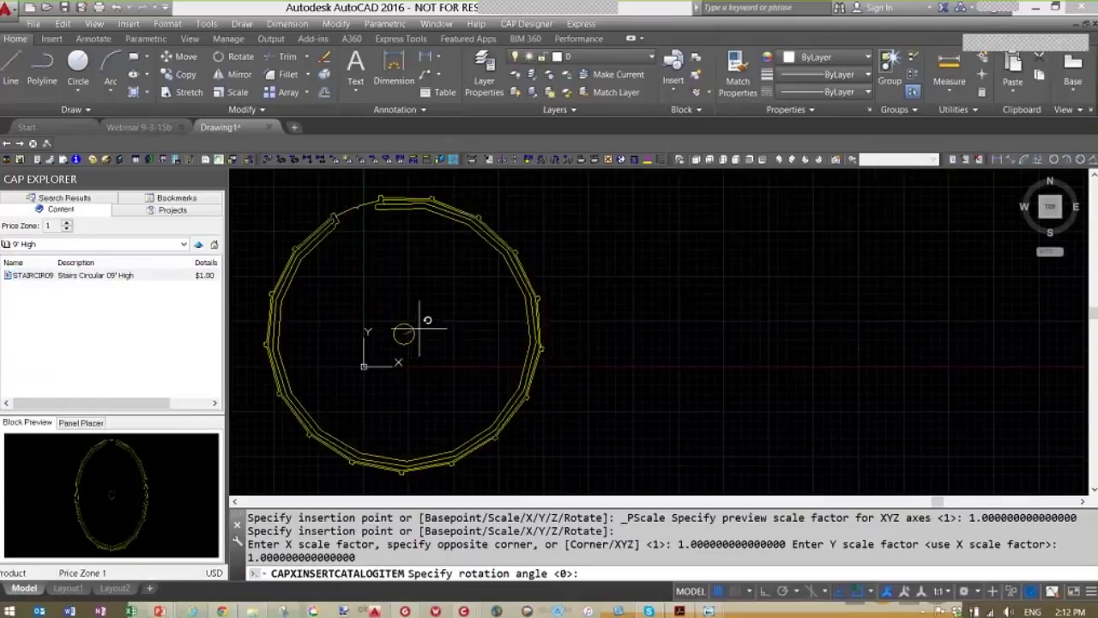
{"action": "left_click", "coordinate": [422, 323]}
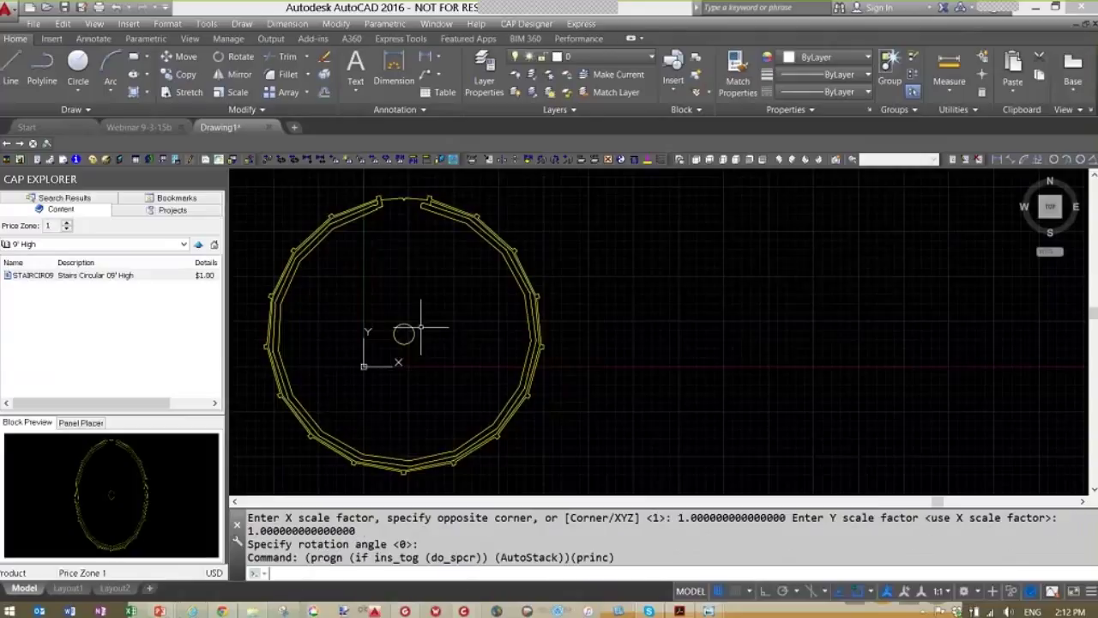
Step: Place two unrotated copies of the 9' High Straight-floating stairs side by side to the right of the circular stairs
{"action": "left_click", "coordinate": [183, 245]}
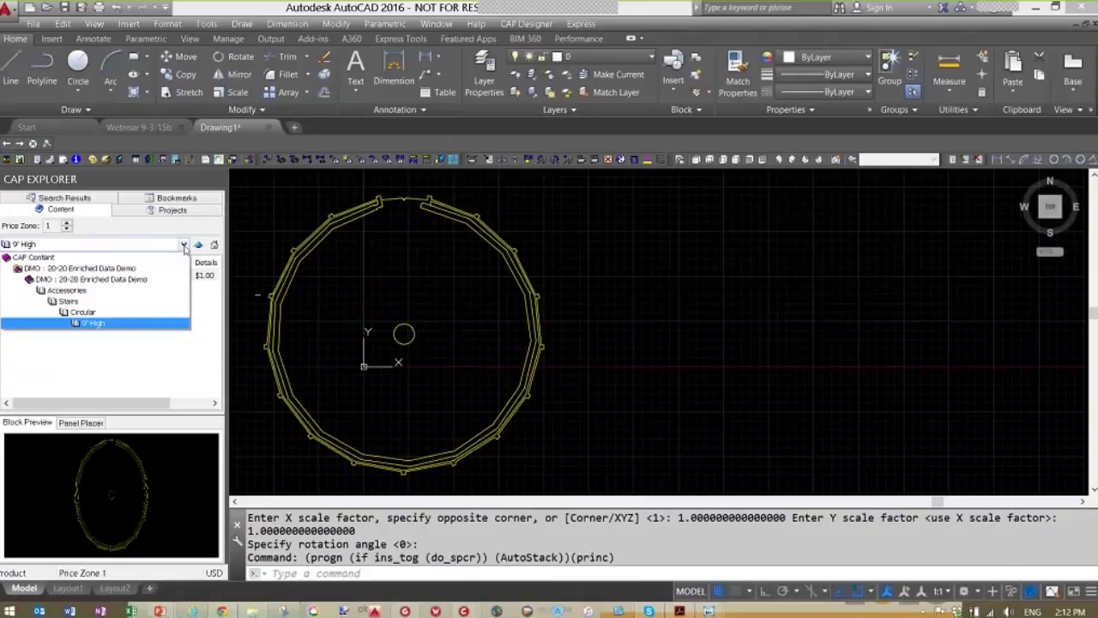
{"action": "left_click", "coordinate": [90, 301]}
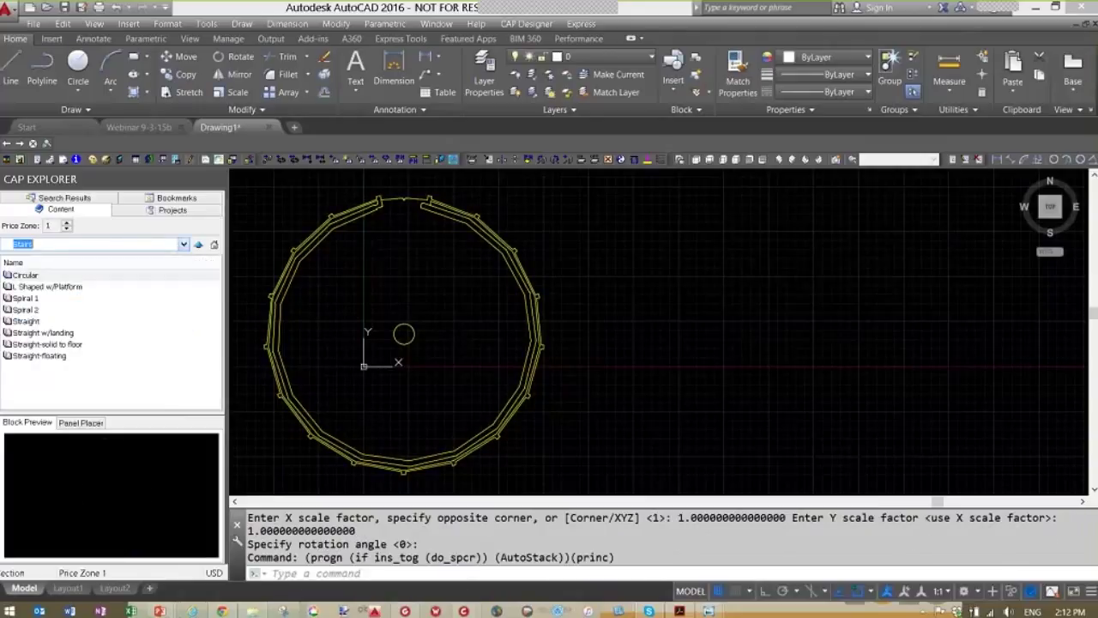
{"action": "left_click", "coordinate": [53, 359]}
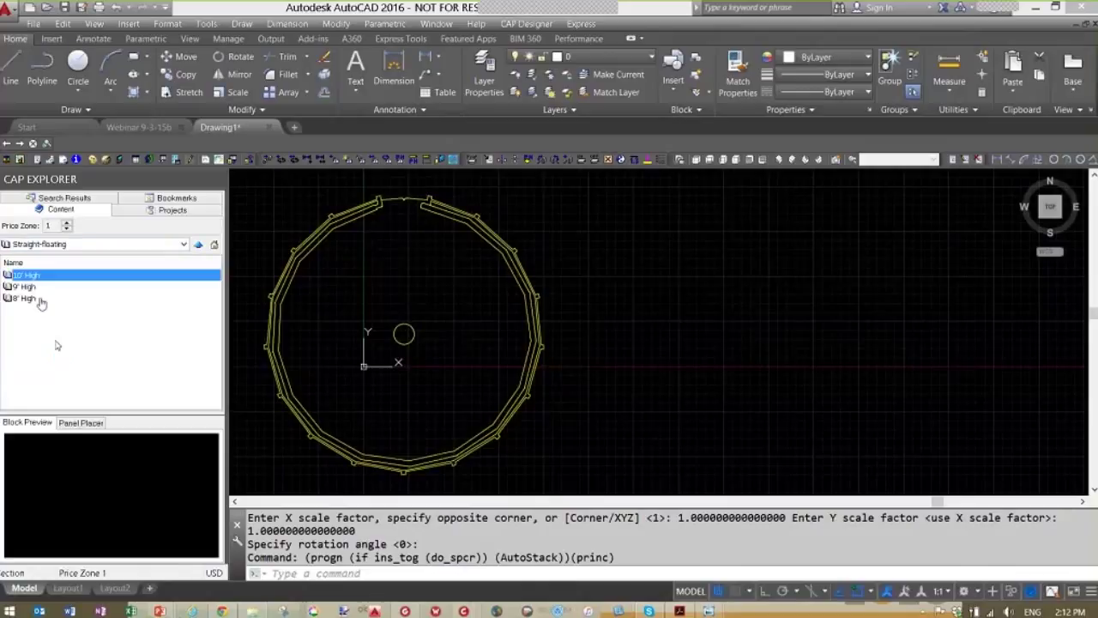
{"action": "left_click", "coordinate": [30, 288]}
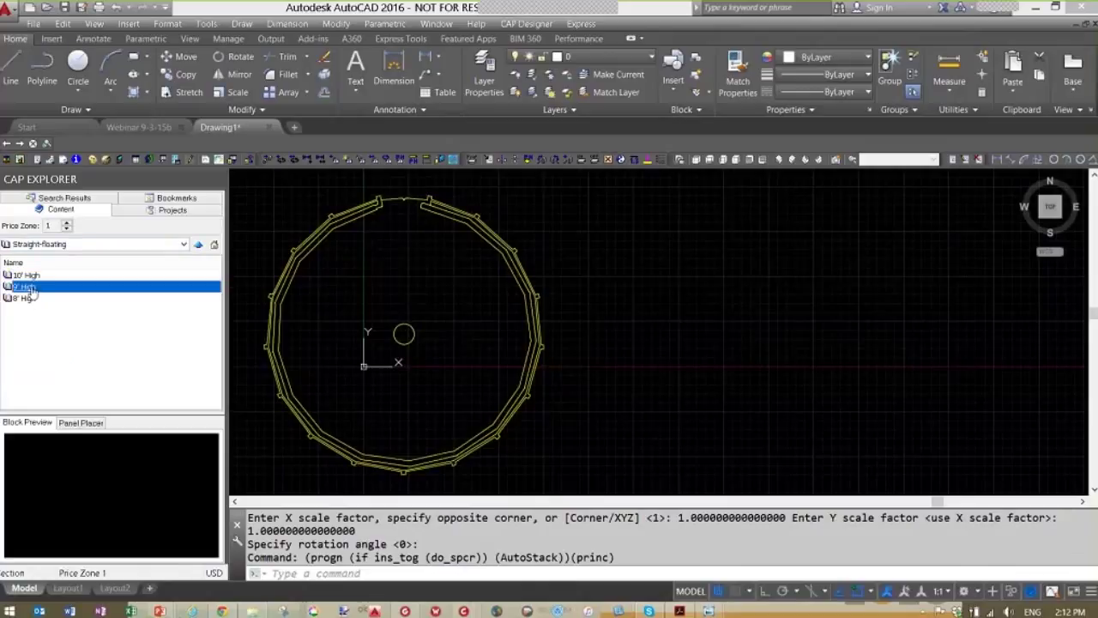
{"action": "left_click", "coordinate": [30, 289]}
{"action": "left_click", "coordinate": [34, 276]}
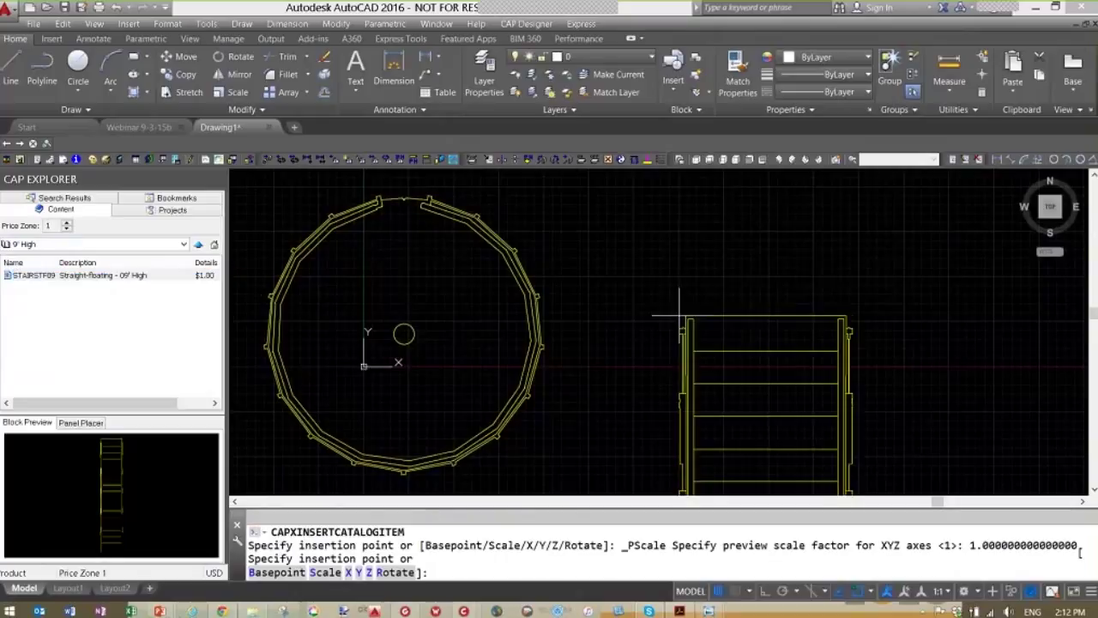
{"action": "left_click", "coordinate": [644, 208]}
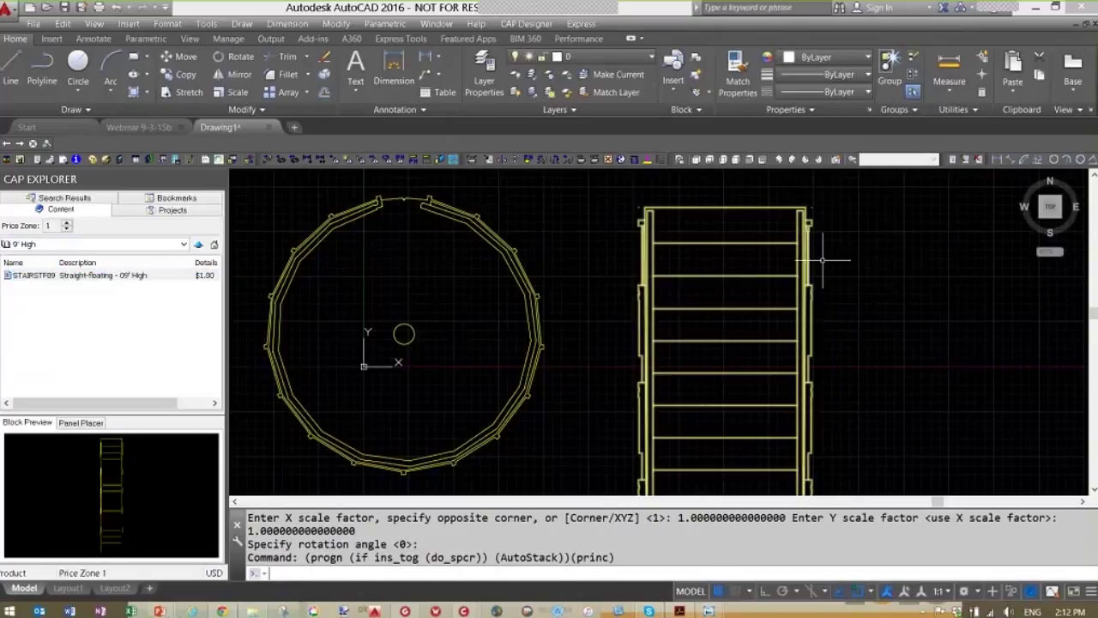
{"action": "left_click", "coordinate": [858, 279]}
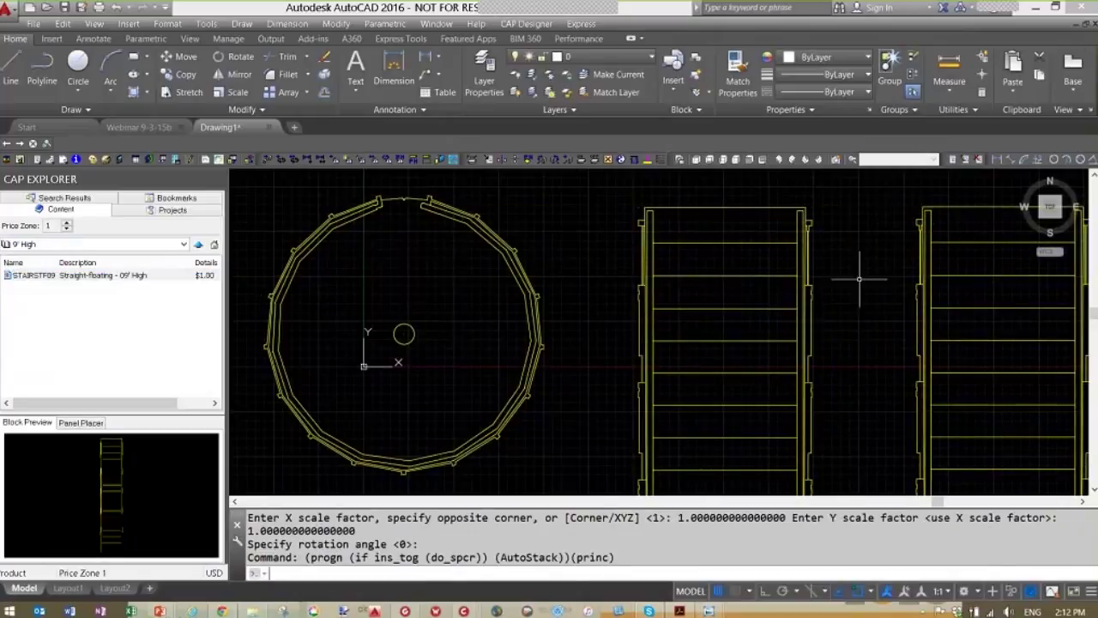
Step: Save the drawing as test1 in the WebEx Sept 3 2015 folder and visualize it in 20-20 Visual Impression
{"action": "scroll", "coordinate": [566, 344], "scroll_direction": "down", "scroll_amount": 5}
{"action": "scroll", "coordinate": [557, 338], "scroll_direction": "up", "scroll_amount": 4}
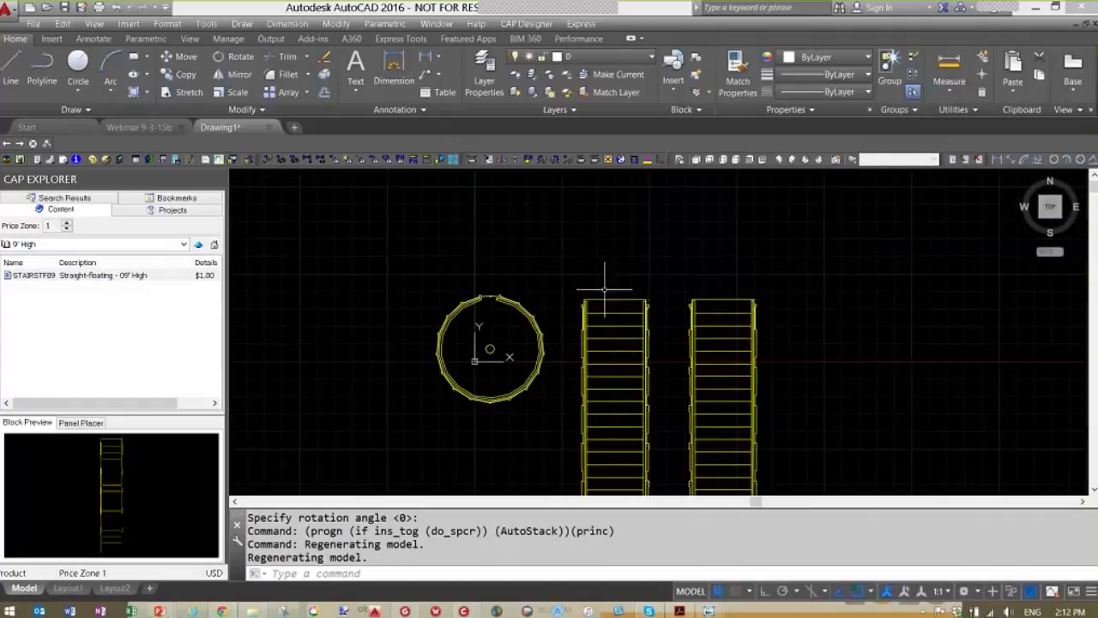
{"action": "scroll", "coordinate": [584, 343], "scroll_direction": "down", "scroll_amount": 5}
{"action": "scroll", "coordinate": [571, 342], "scroll_direction": "up", "scroll_amount": 1}
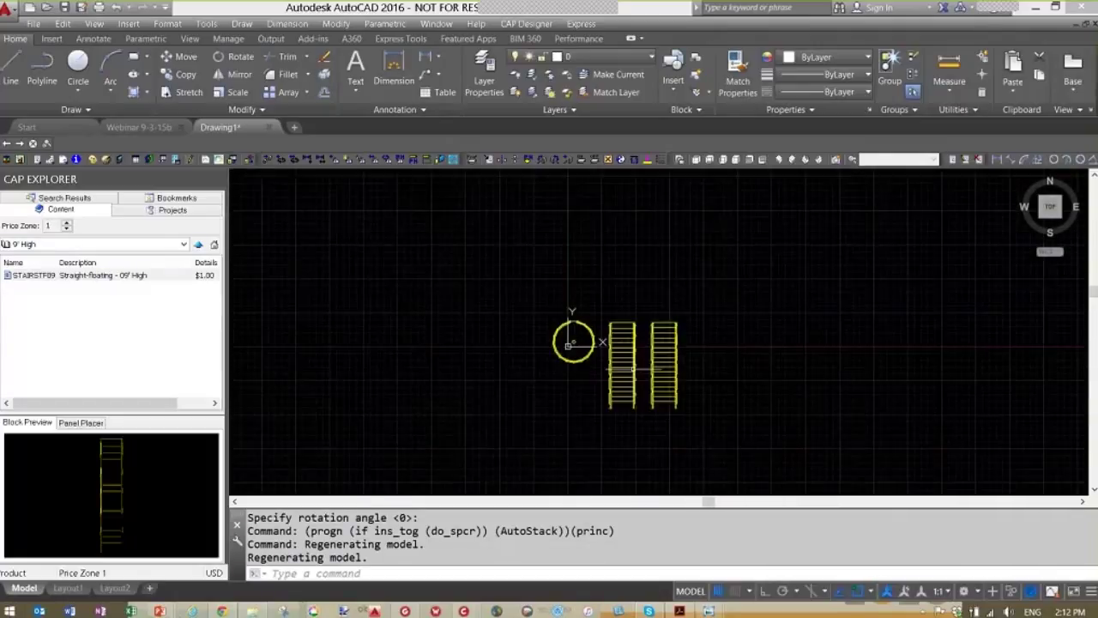
{"action": "scroll", "coordinate": [633, 367], "scroll_direction": "up", "scroll_amount": 2}
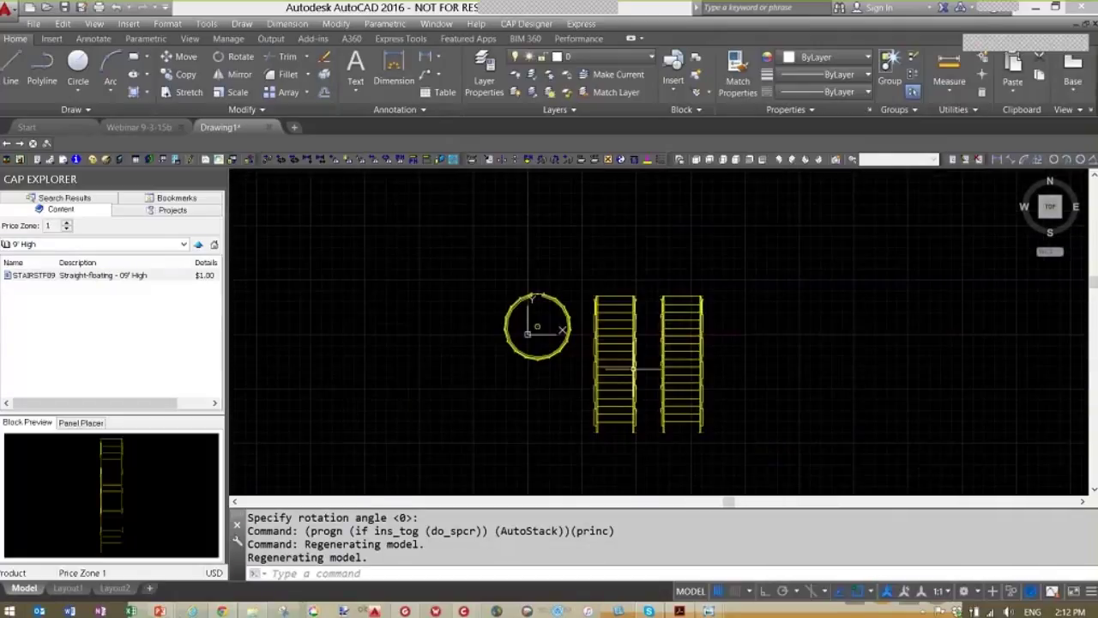
{"action": "left_click", "coordinate": [66, 7]}
{"action": "type", "text": "test"}
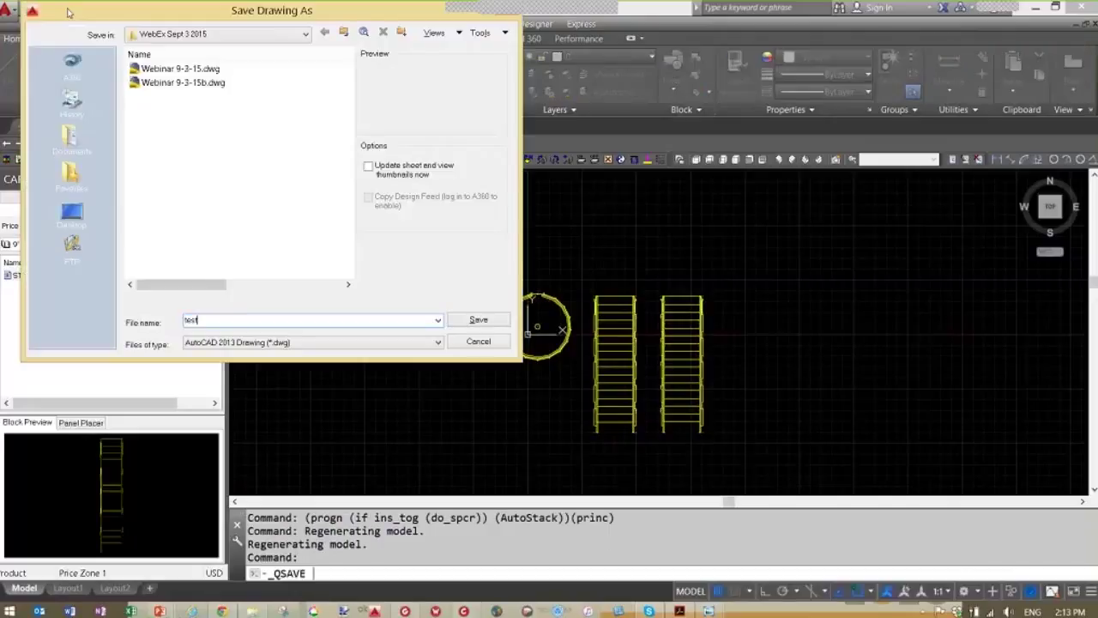
{"action": "type", "text": "1"}
{"action": "left_click", "coordinate": [479, 319]}
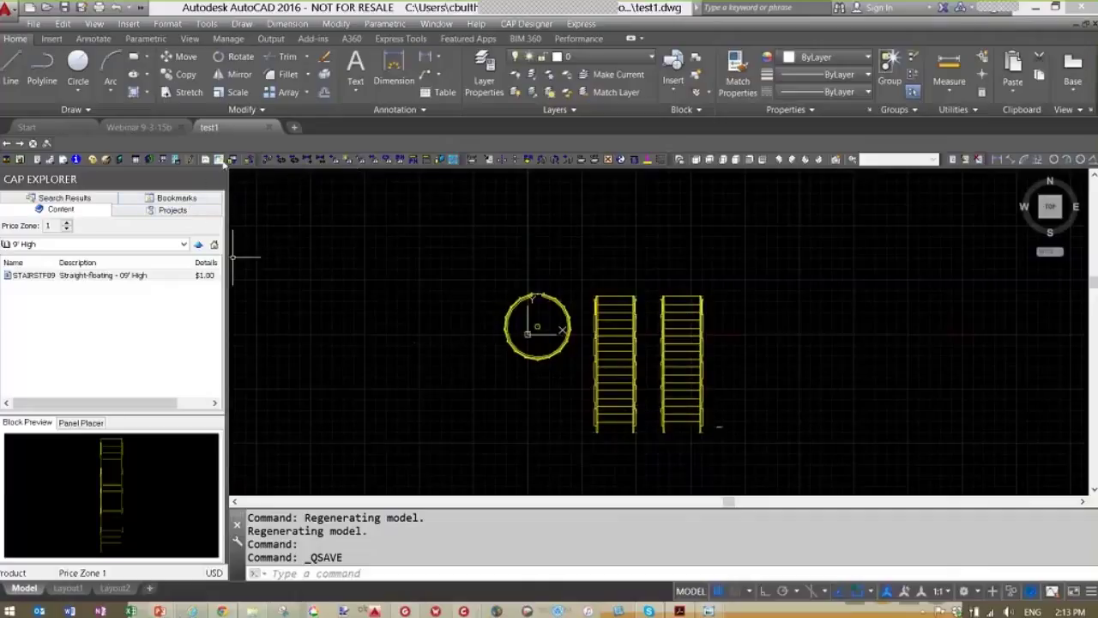
{"action": "left_click", "coordinate": [219, 160]}
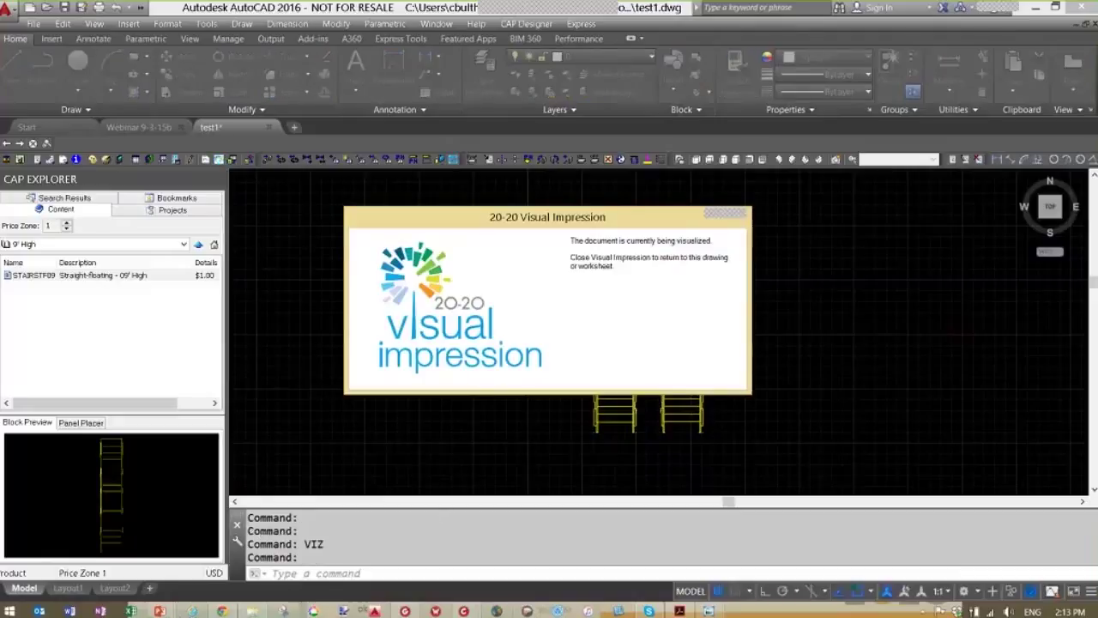
Step: Switch to 20-20 Visual Impression and choose the Rectangle shape for the room
{"action": "left_click", "coordinate": [495, 609]}
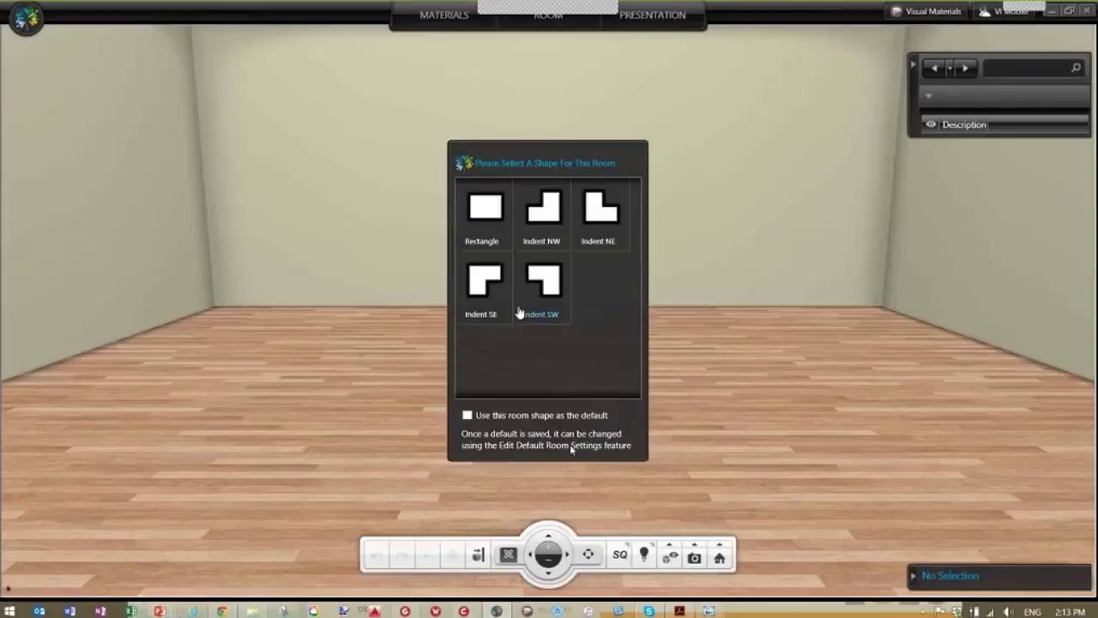
{"action": "left_click", "coordinate": [486, 217]}
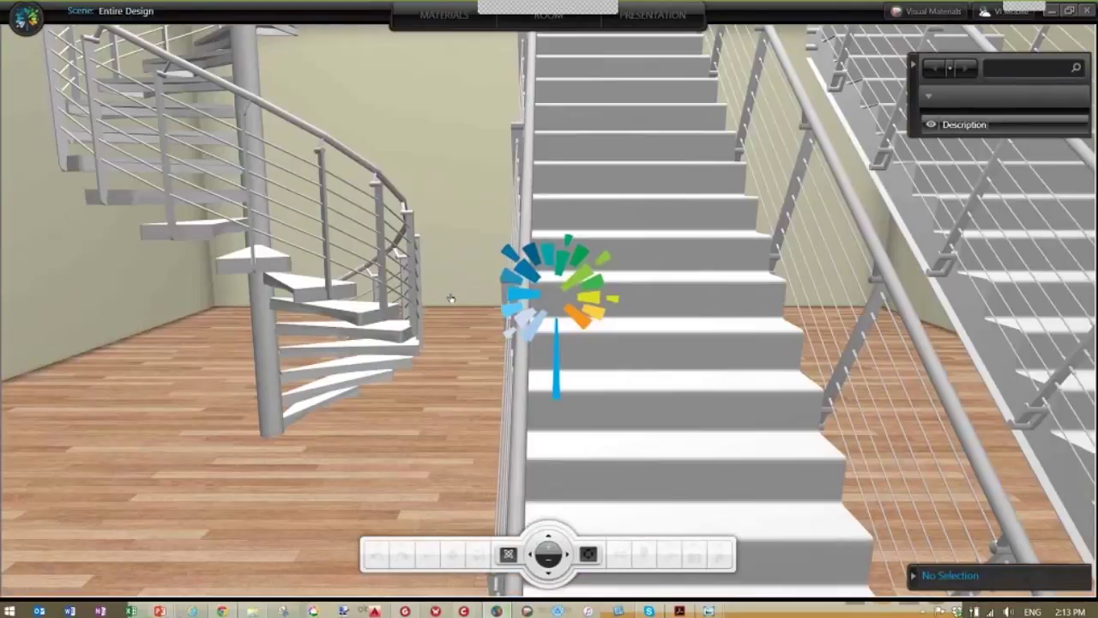
Step: Hide the Stairs Circular 09' High item in the scene
{"action": "left_click_drag", "start_coordinate": [358, 400], "coordinate": [601, 401]}
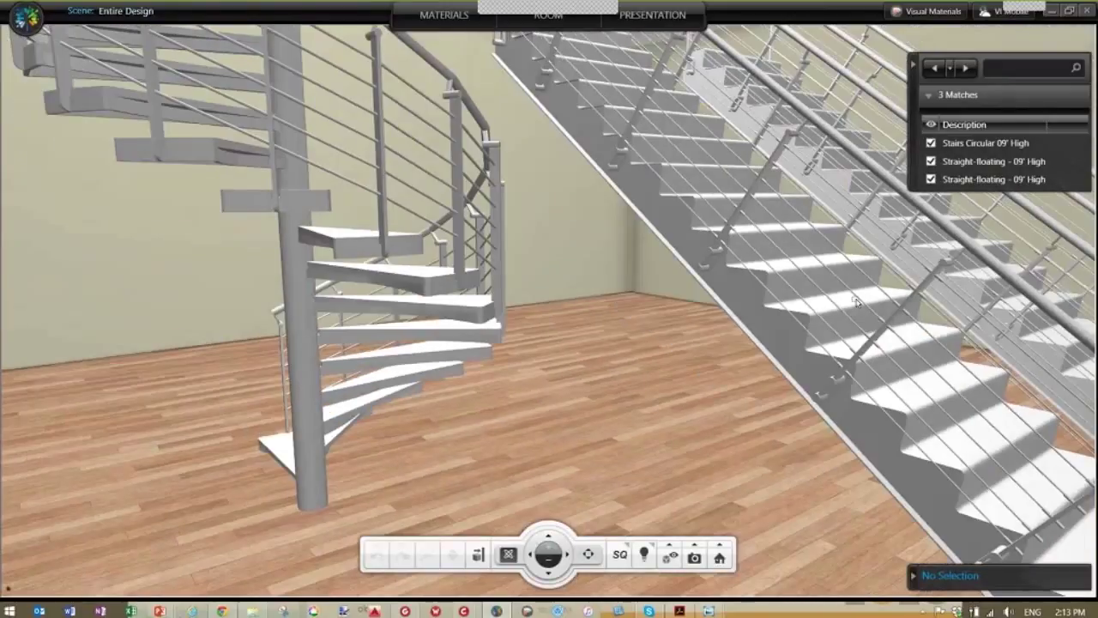
{"action": "left_click", "coordinate": [985, 142]}
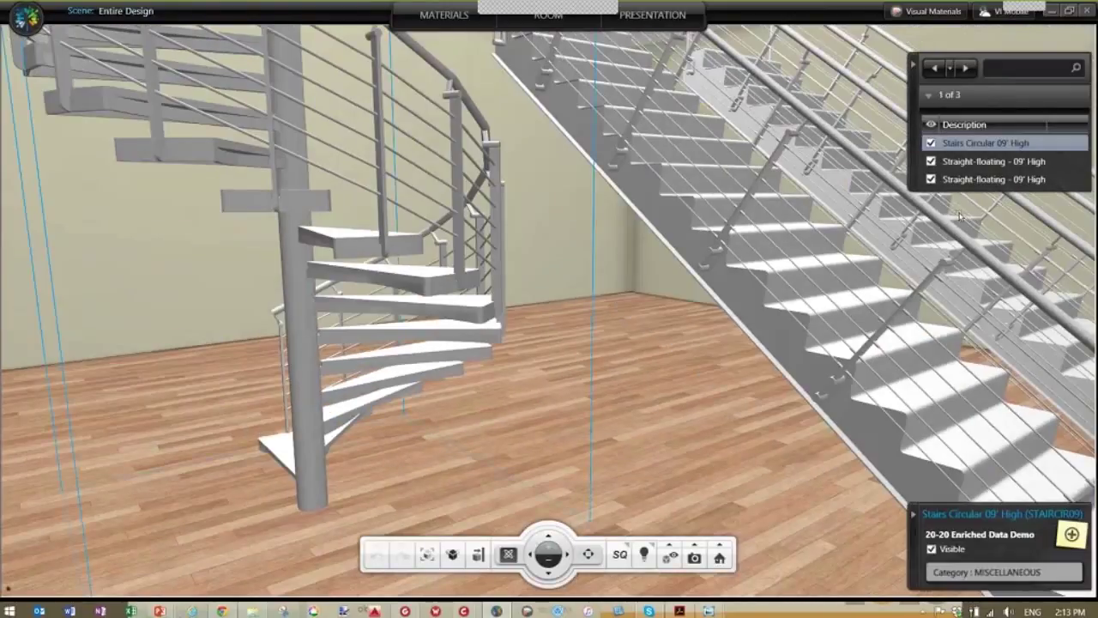
{"action": "left_click", "coordinate": [931, 143]}
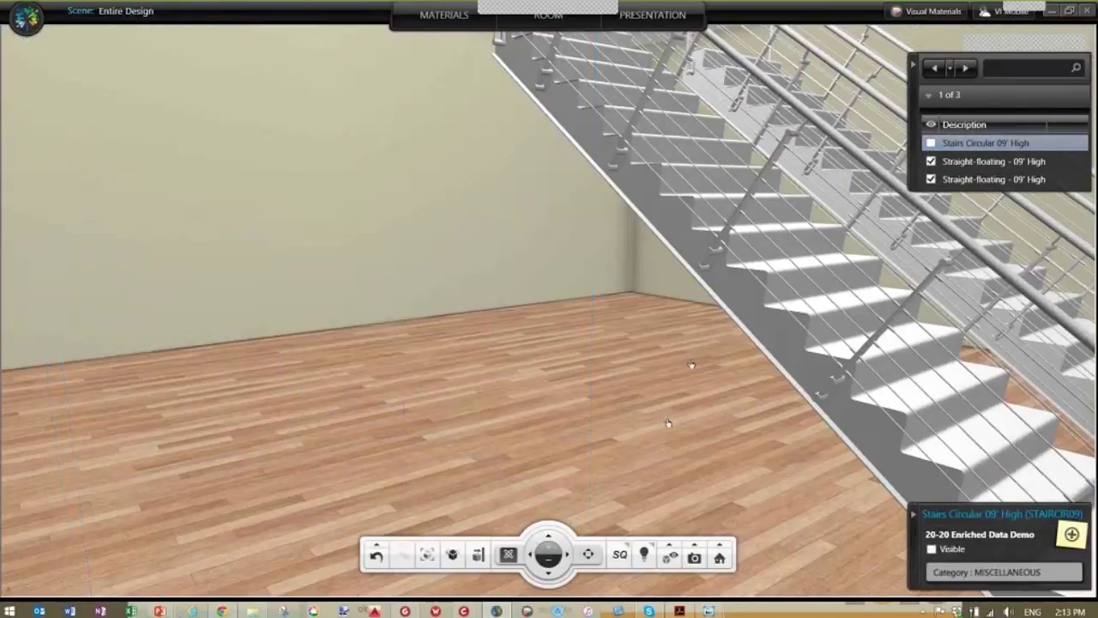
Step: Select the first Straight-floating stairs beside the hidden circular stairs and set their frame material to Metal in Dark Grey
{"action": "left_click", "coordinate": [550, 573]}
{"action": "left_click", "coordinate": [551, 572]}
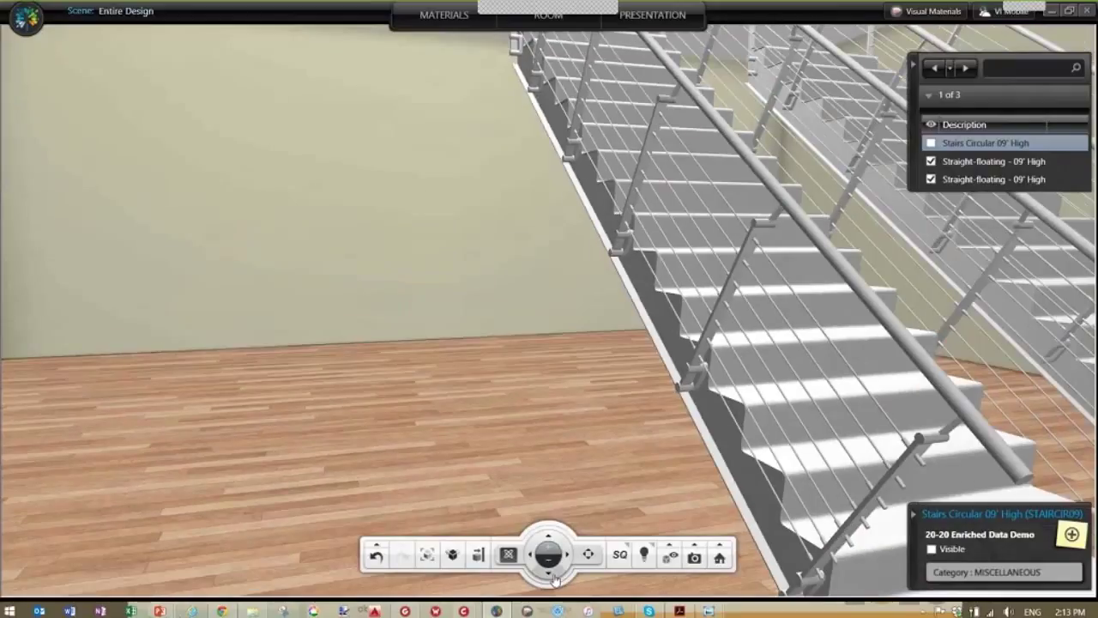
{"action": "left_click", "coordinate": [550, 569]}
{"action": "left_click", "coordinate": [550, 567]}
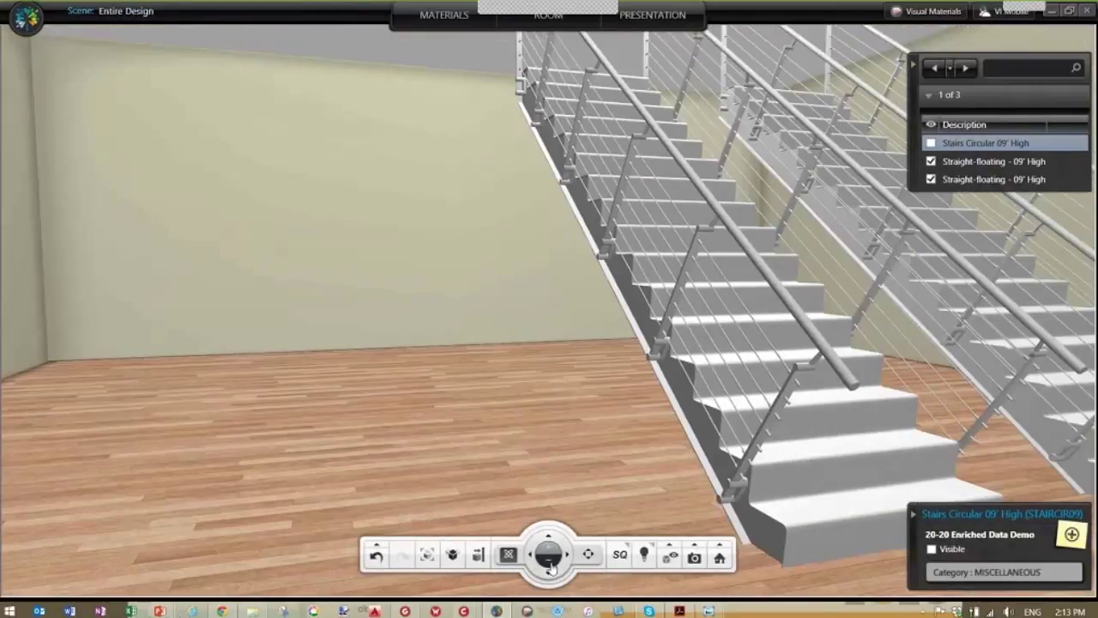
{"action": "left_click", "coordinate": [552, 569]}
{"action": "left_click", "coordinate": [567, 559]}
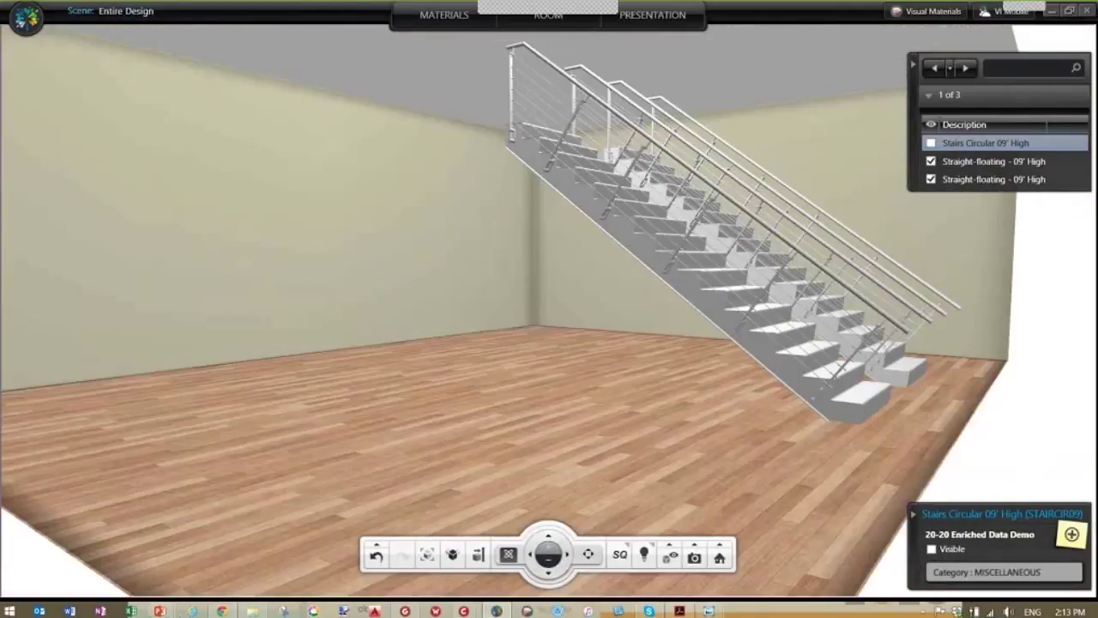
{"action": "middle_click_drag", "start_coordinate": [764, 459], "coordinate": [657, 465]}
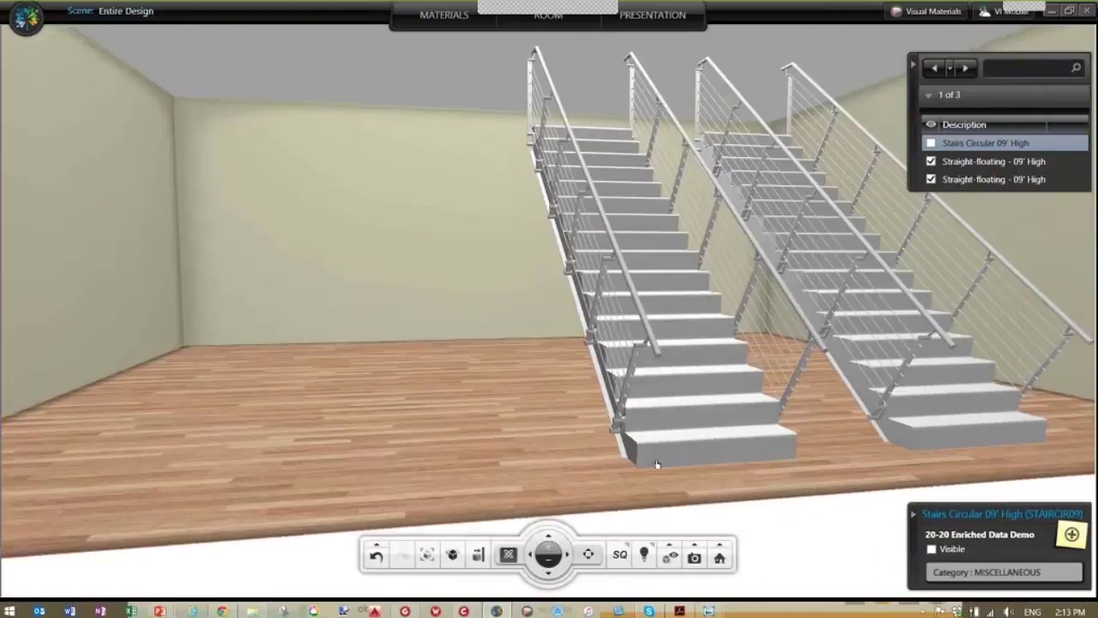
{"action": "left_click_drag", "start_coordinate": [550, 555], "coordinate": [532, 536]}
{"action": "middle_click_drag", "start_coordinate": [421, 446], "coordinate": [594, 413]}
{"action": "left_click", "coordinate": [683, 306]}
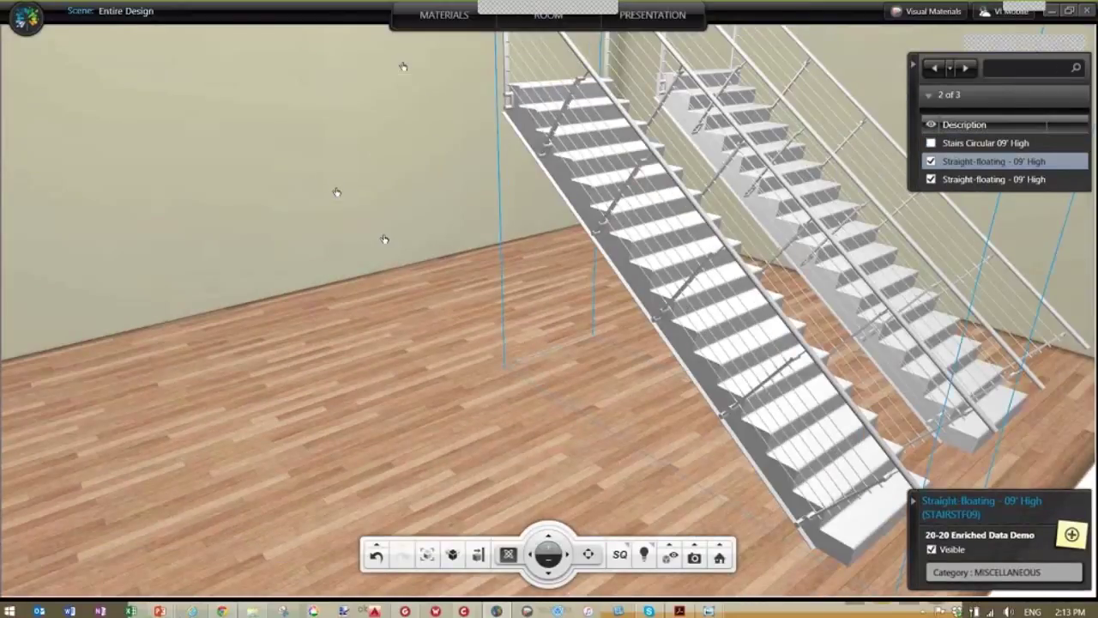
{"action": "left_click", "coordinate": [426, 24]}
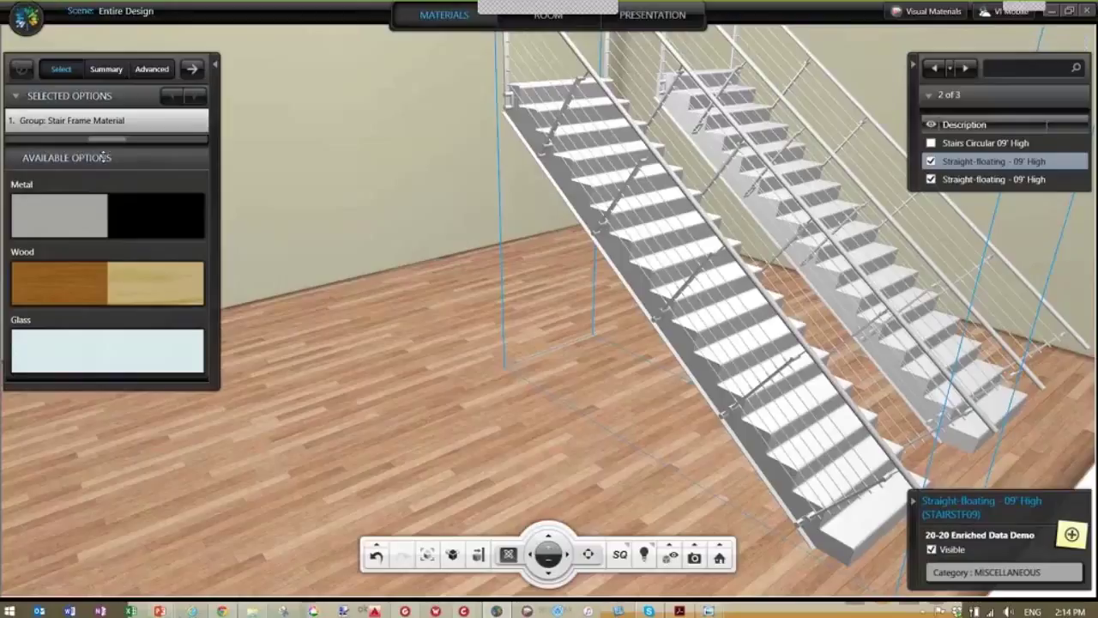
{"action": "mouse_move", "coordinate": [58, 130]}
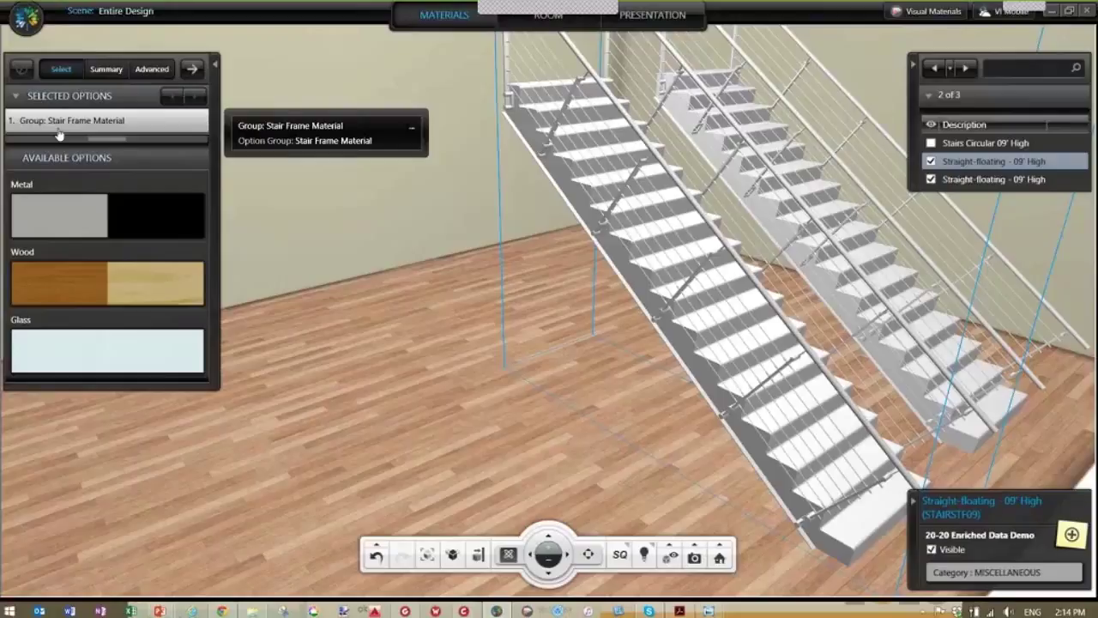
{"action": "left_click", "coordinate": [81, 222]}
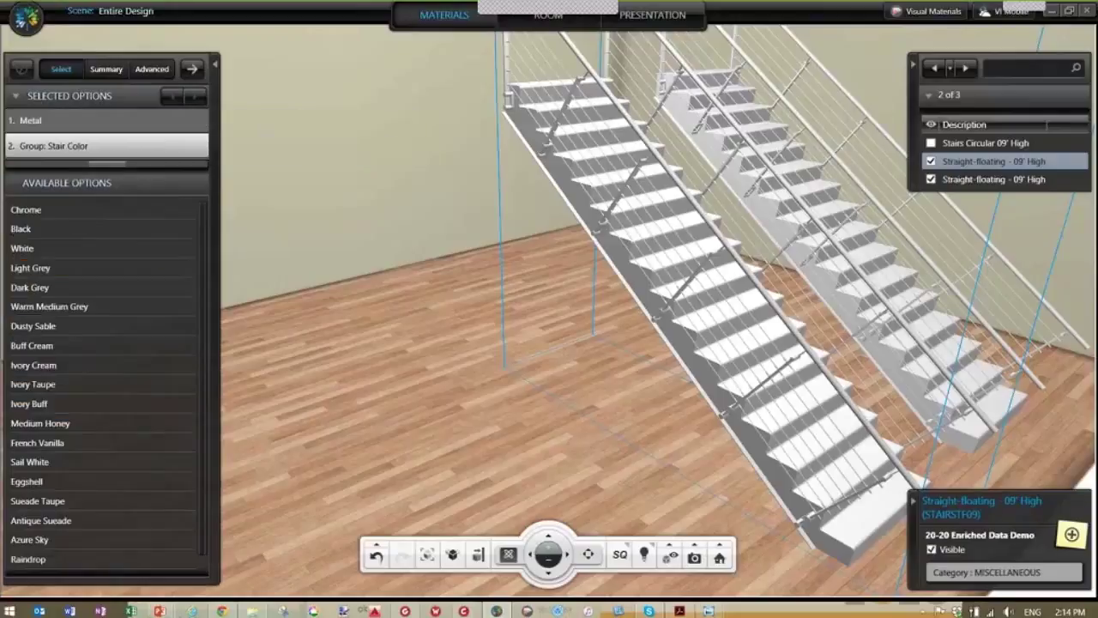
{"action": "left_click", "coordinate": [32, 287]}
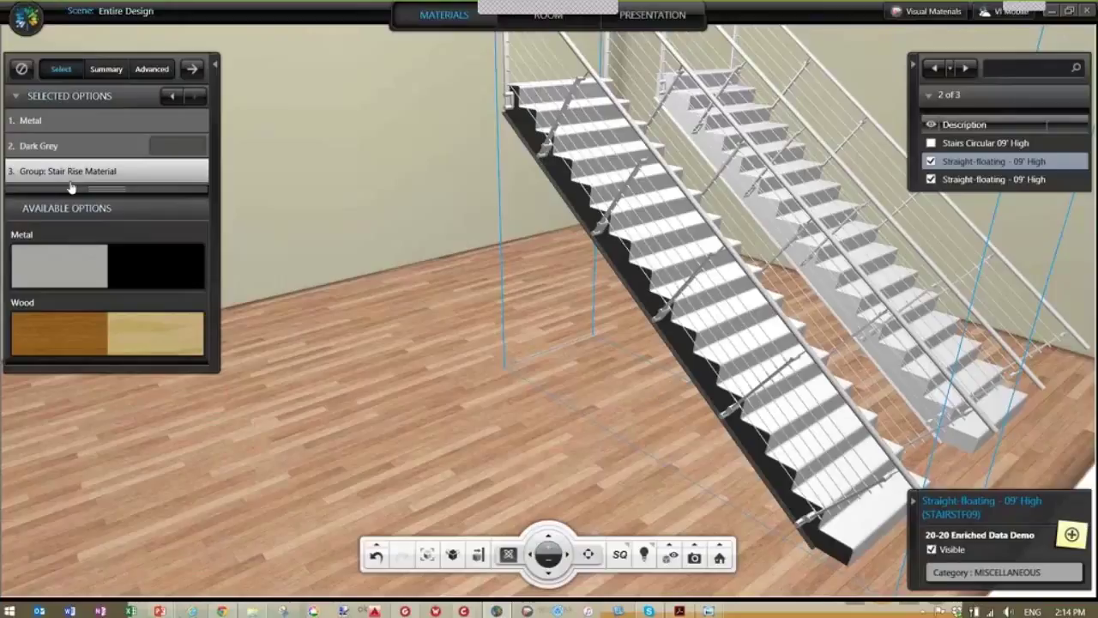
Step: Set the selected stairs' rise material to Metal in Dark Grey and the run material to Wood with Chestnut treads
{"action": "left_click", "coordinate": [63, 271]}
{"action": "left_click", "coordinate": [37, 340]}
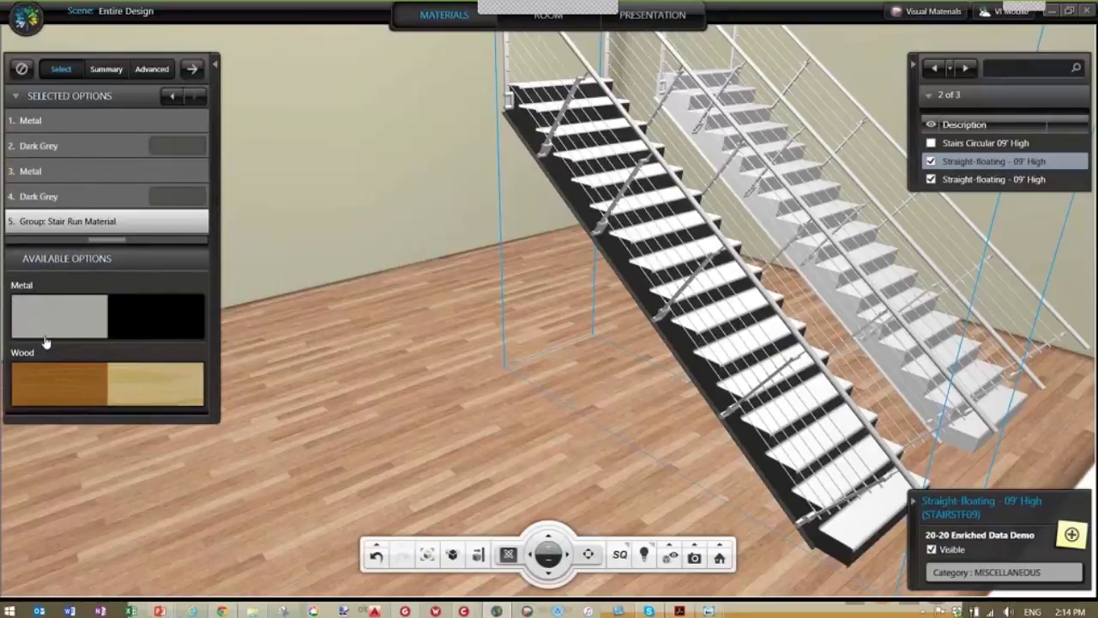
{"action": "left_click", "coordinate": [89, 388]}
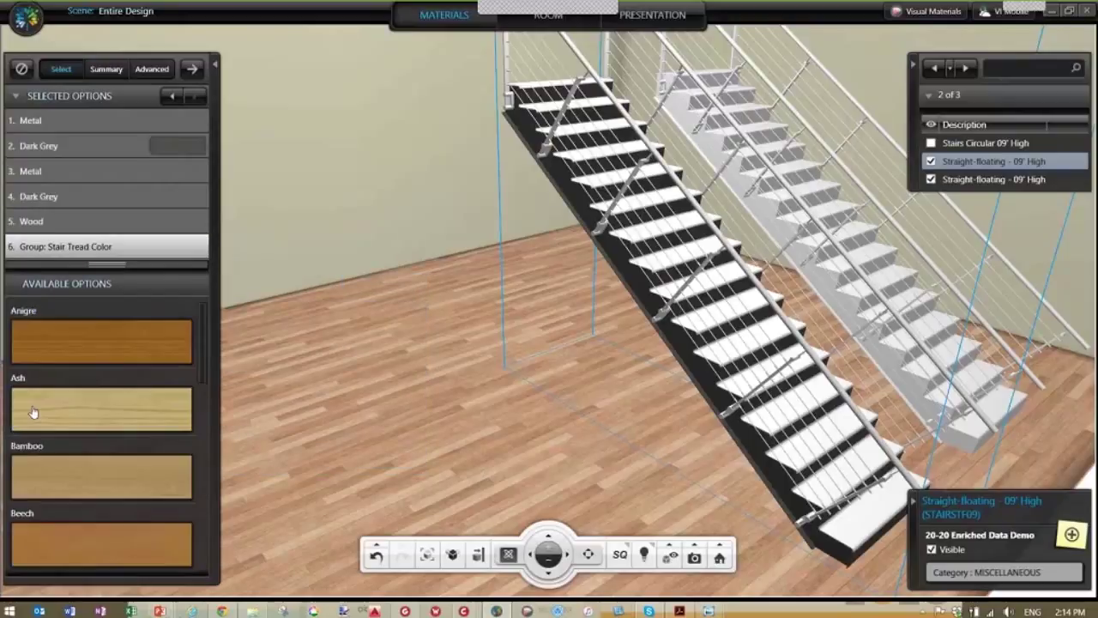
{"action": "left_click", "coordinate": [32, 413]}
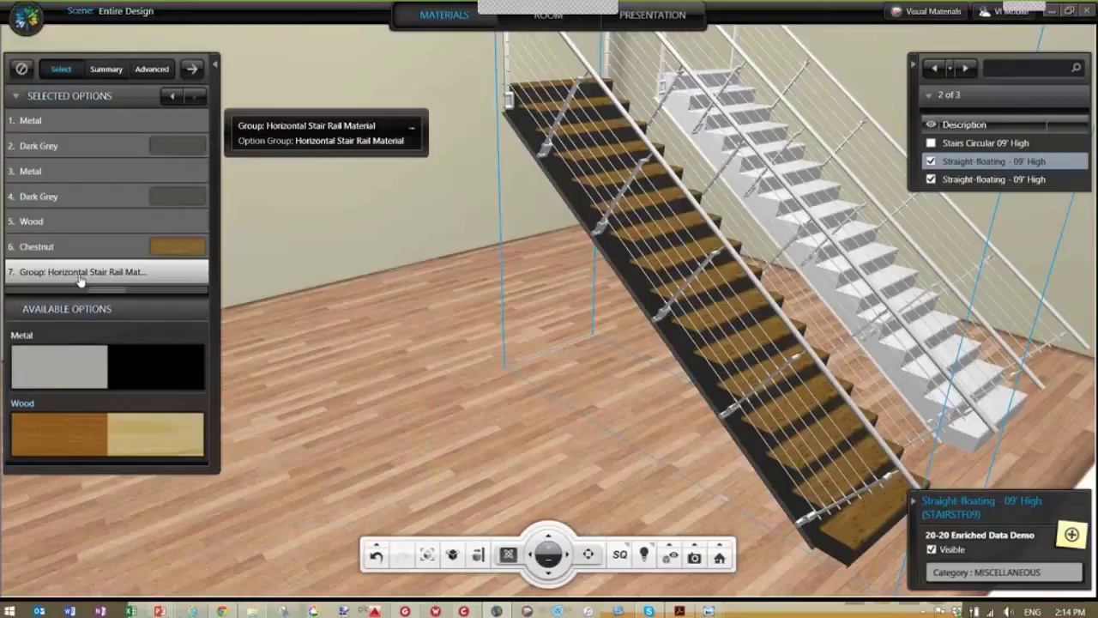
Step: Finish the stair rails with Chrome metal for the horizontal rails, Dark Grey metal for the vertical rails and wood for the hand rails
{"action": "left_click", "coordinate": [92, 369]}
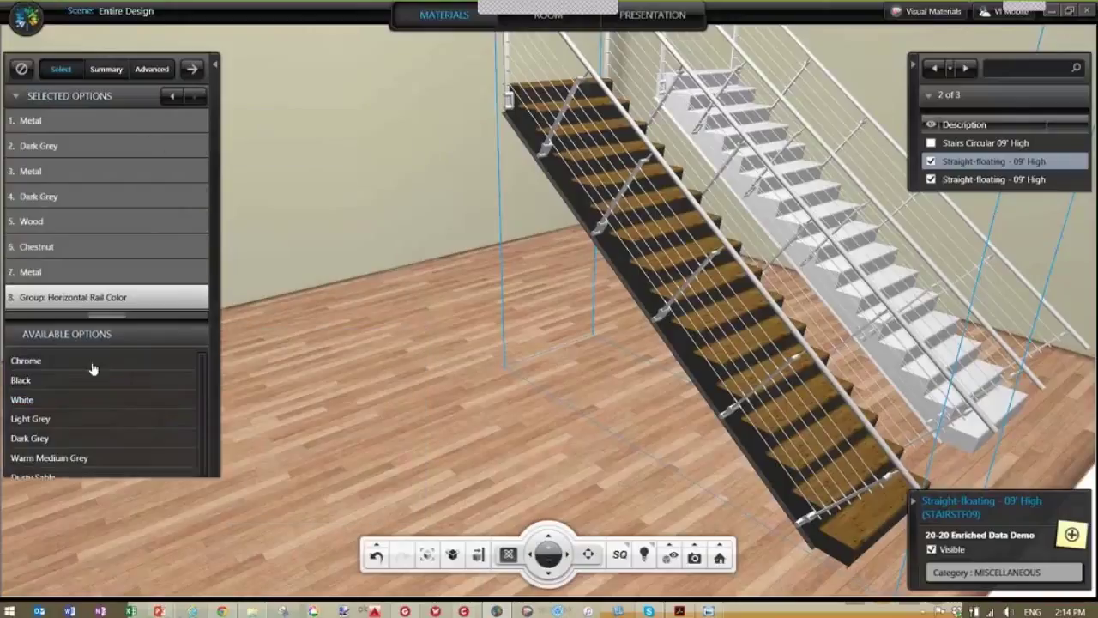
{"action": "left_click", "coordinate": [66, 365]}
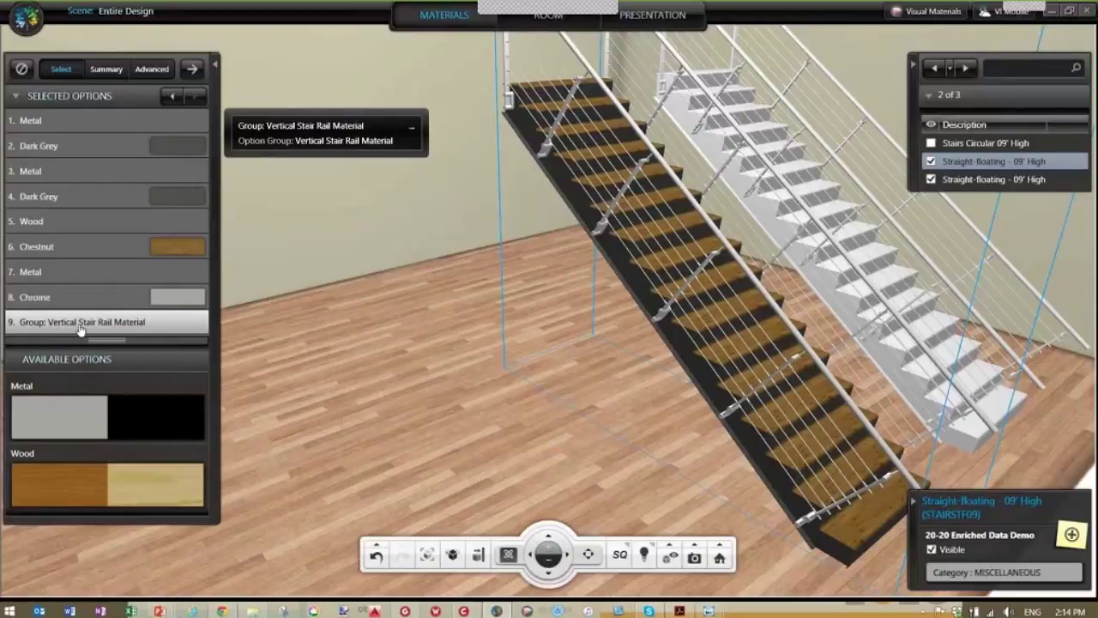
{"action": "left_click", "coordinate": [90, 418]}
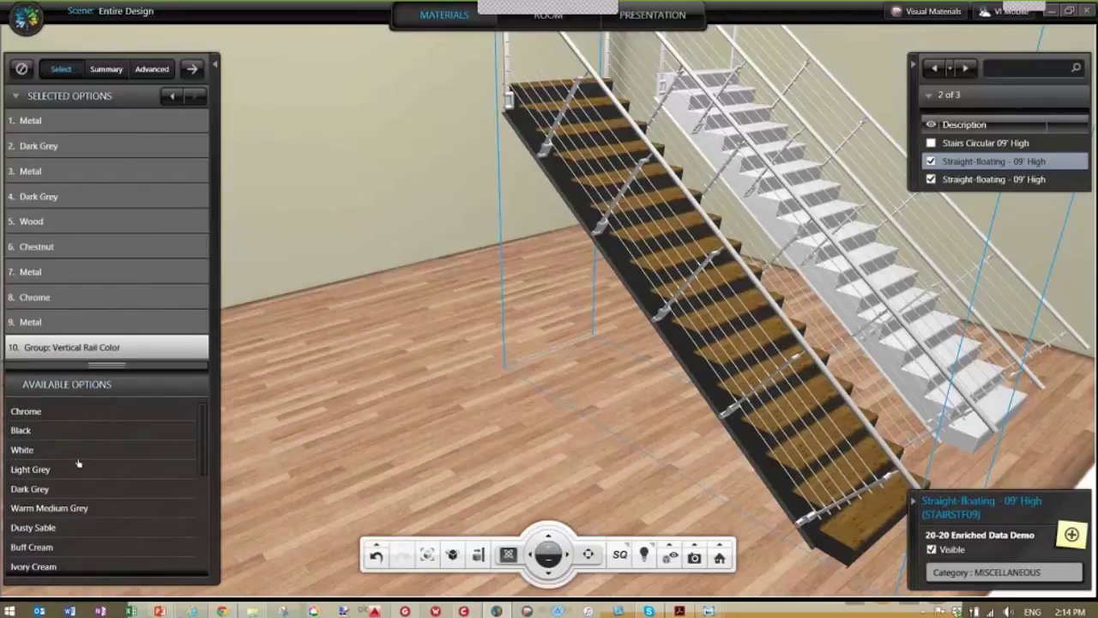
{"action": "left_click", "coordinate": [52, 490]}
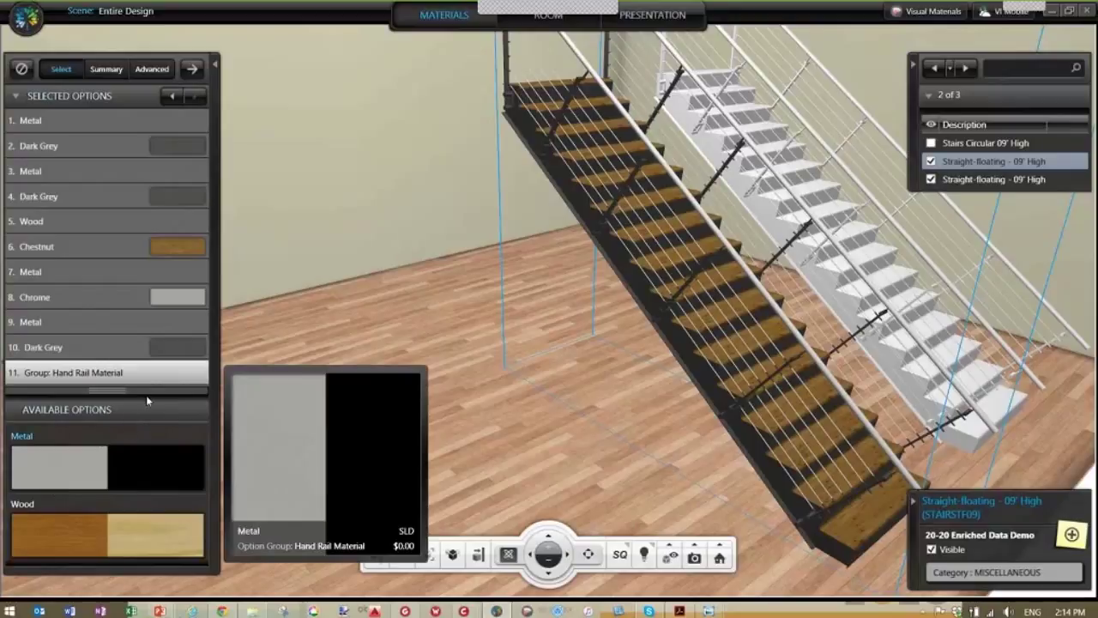
{"action": "left_click", "coordinate": [110, 531]}
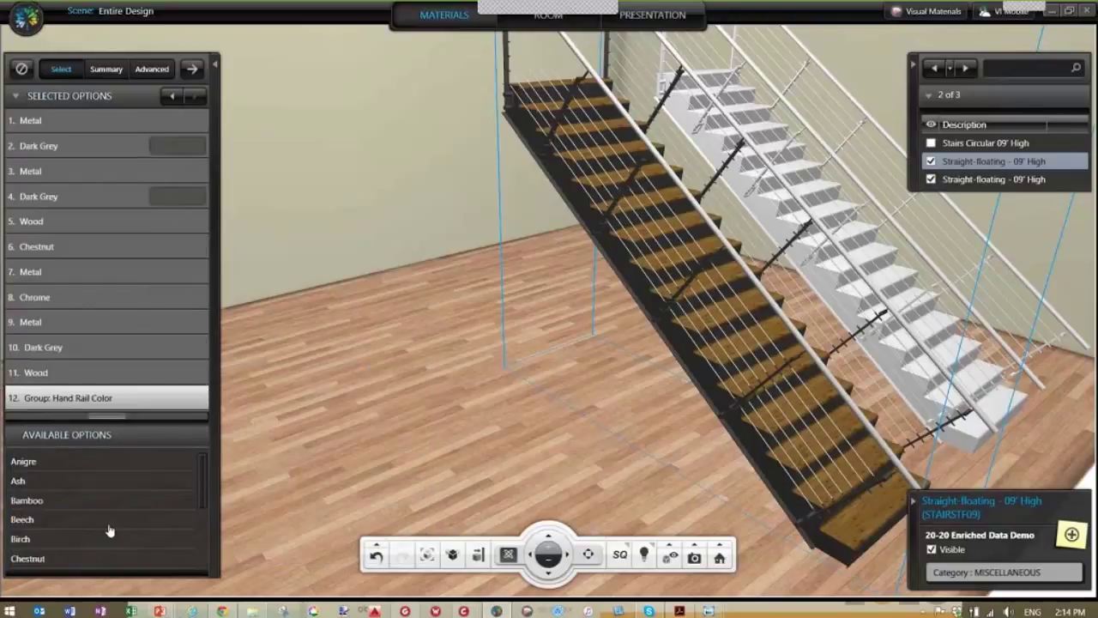
{"action": "left_click", "coordinate": [49, 506]}
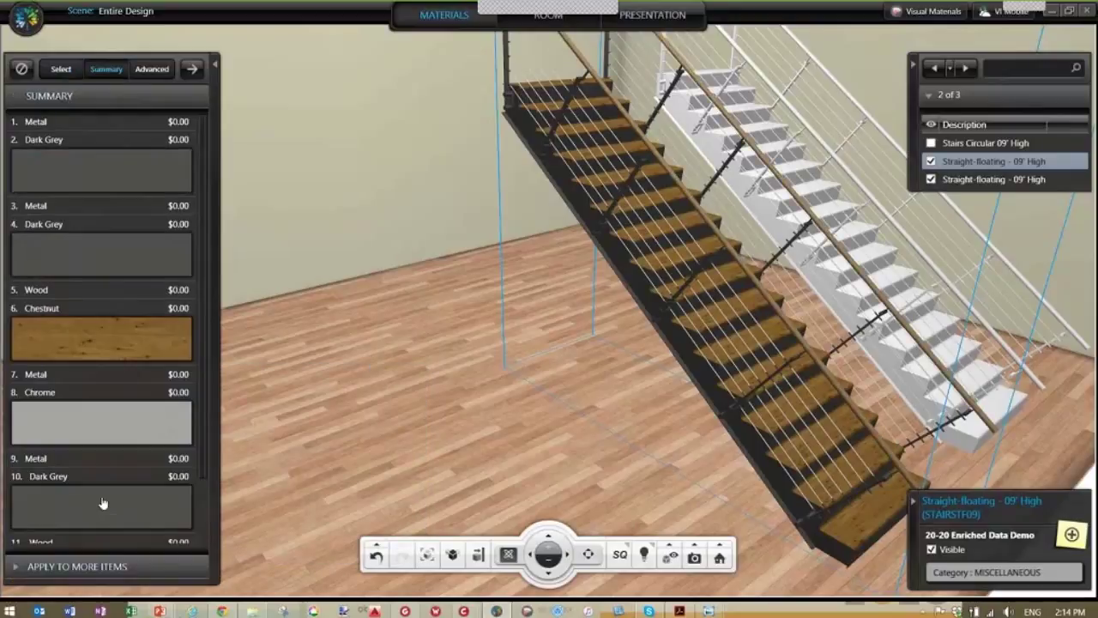
Step: Render a close view of the finished stairs in HQ quality and return the display to SQ
{"action": "left_click_drag", "start_coordinate": [671, 479], "coordinate": [562, 554]}
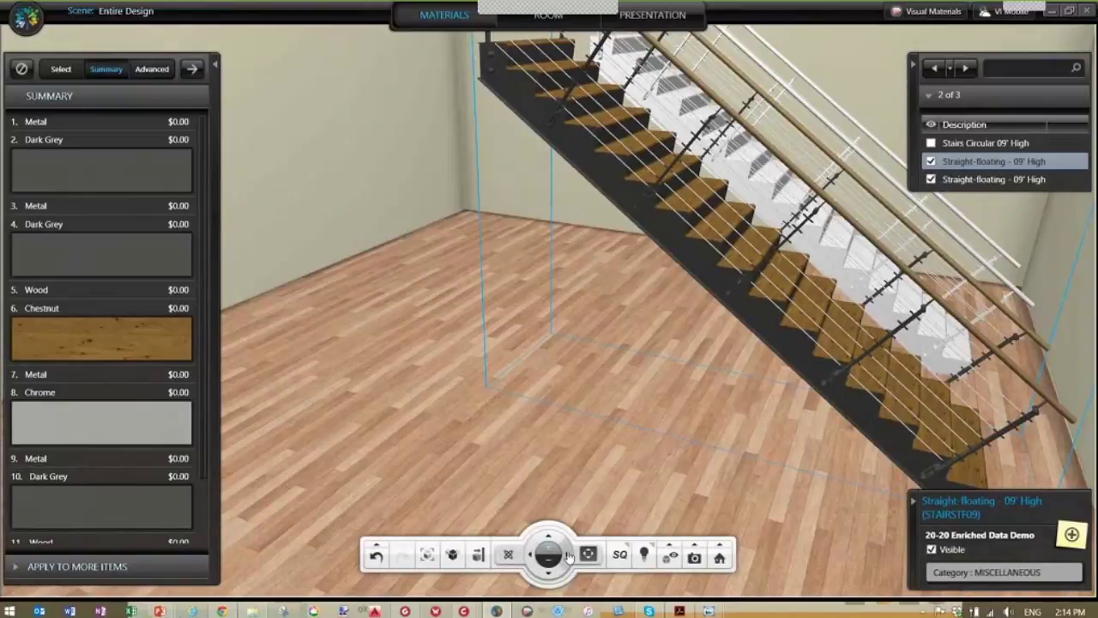
{"action": "left_click", "coordinate": [568, 555]}
{"action": "left_click", "coordinate": [568, 555]}
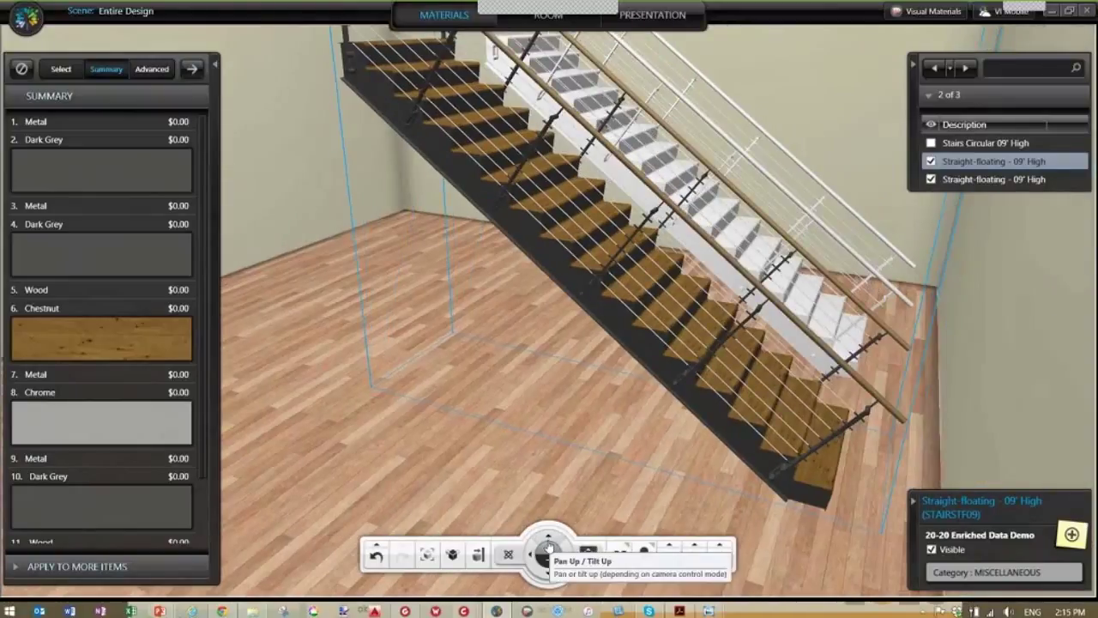
{"action": "left_click", "coordinate": [549, 555]}
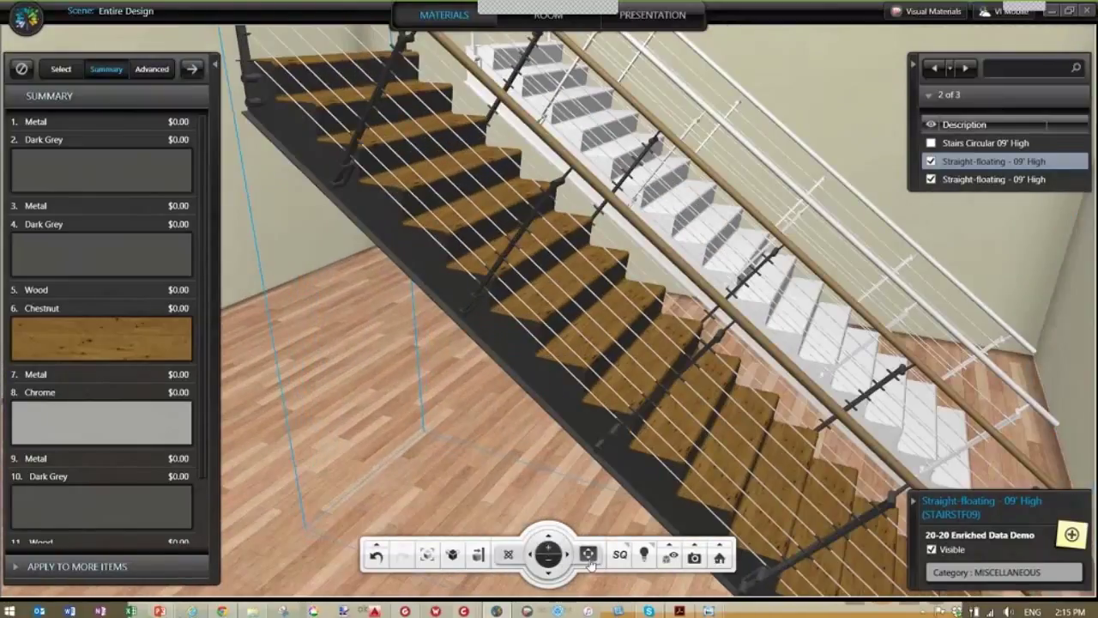
{"action": "left_click", "coordinate": [619, 555]}
{"action": "left_click", "coordinate": [617, 483]}
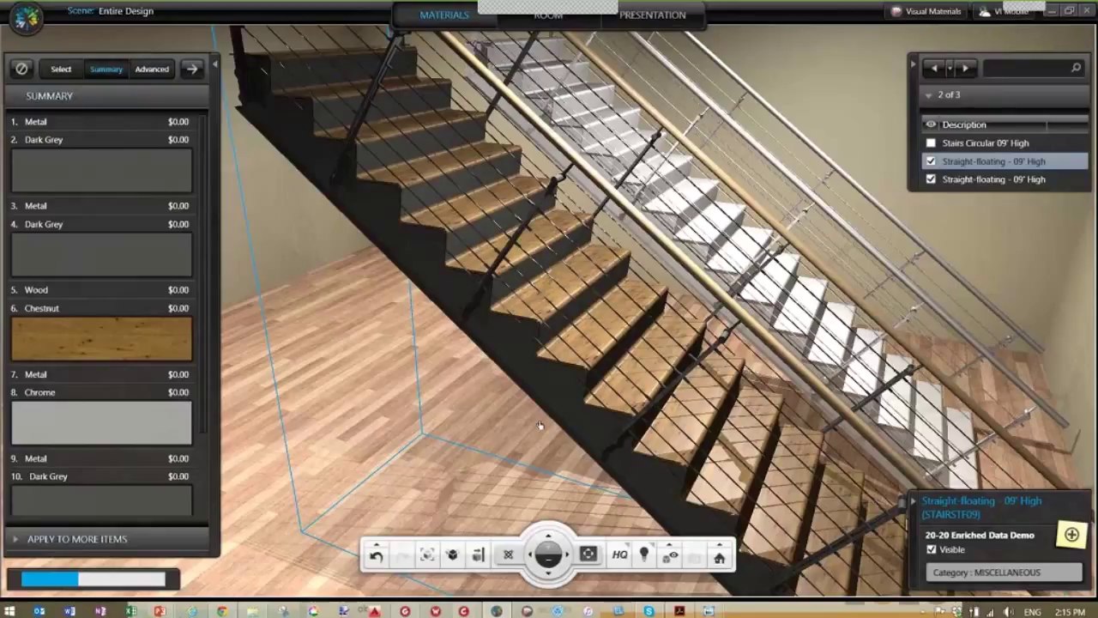
{"action": "left_click", "coordinate": [625, 520]}
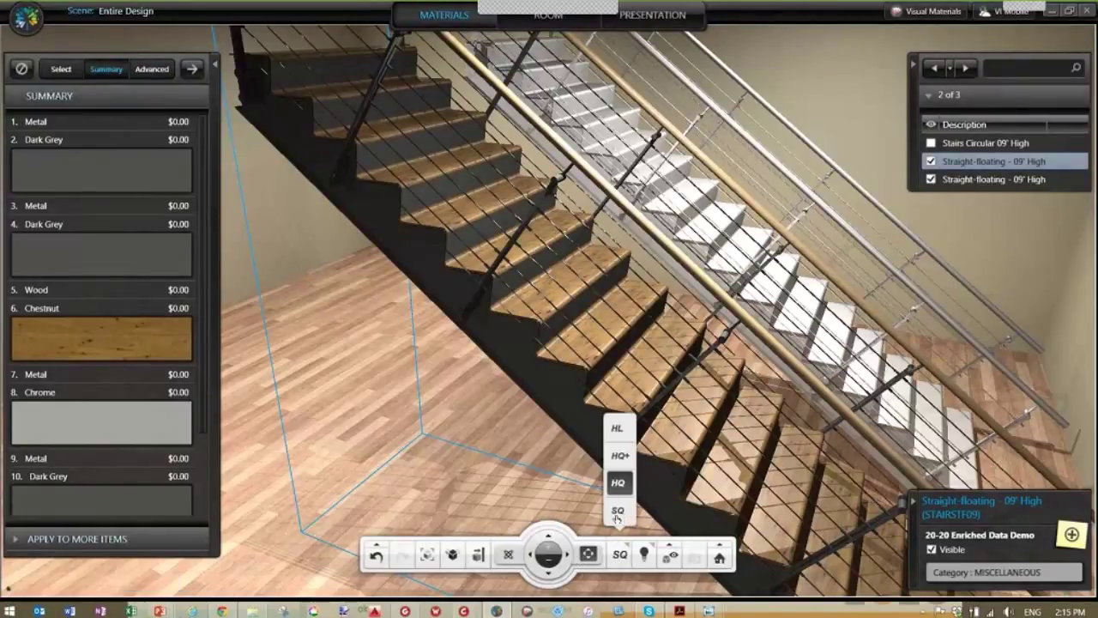
Step: Select the second, unfinished Straight-floating stairs and set their frame material to Glass with the Frosted glass color
{"action": "left_click", "coordinate": [921, 304]}
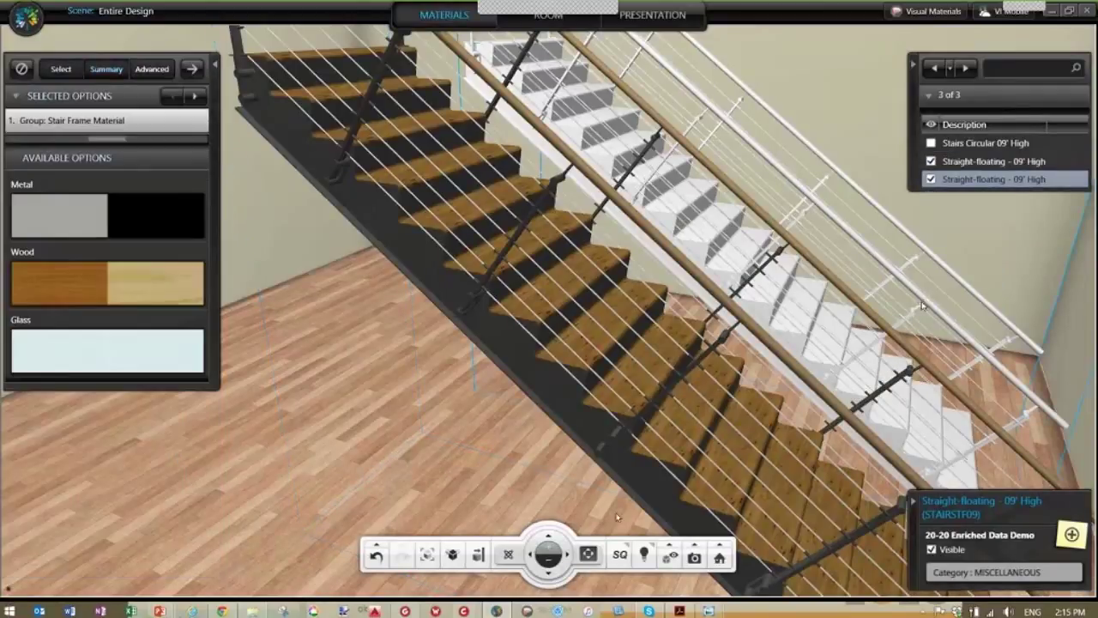
{"action": "left_click", "coordinate": [427, 555]}
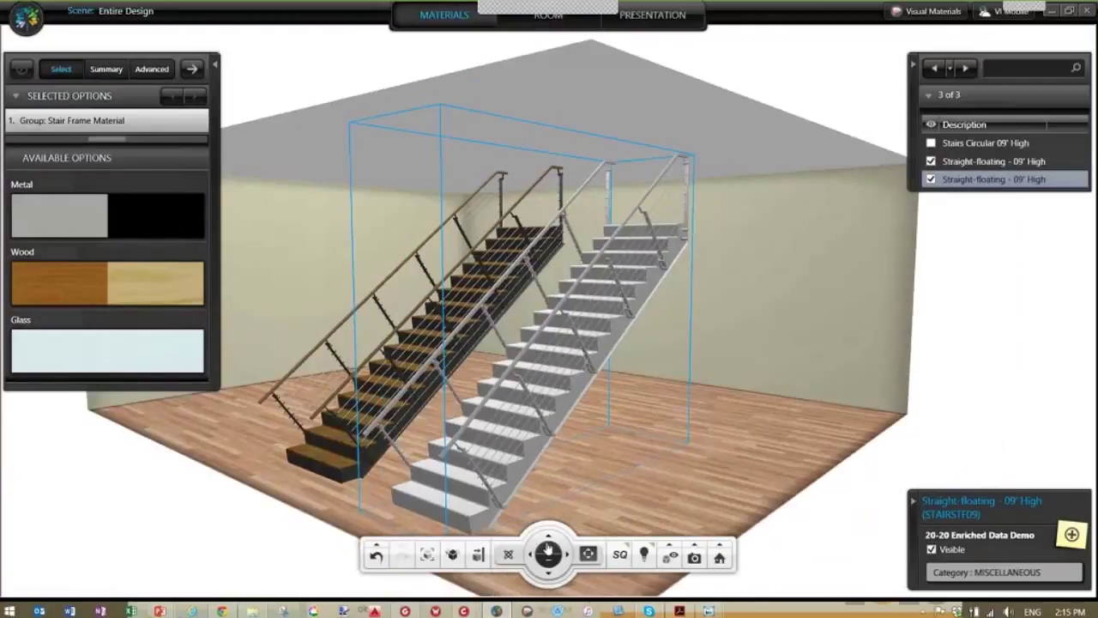
{"action": "left_click", "coordinate": [549, 553]}
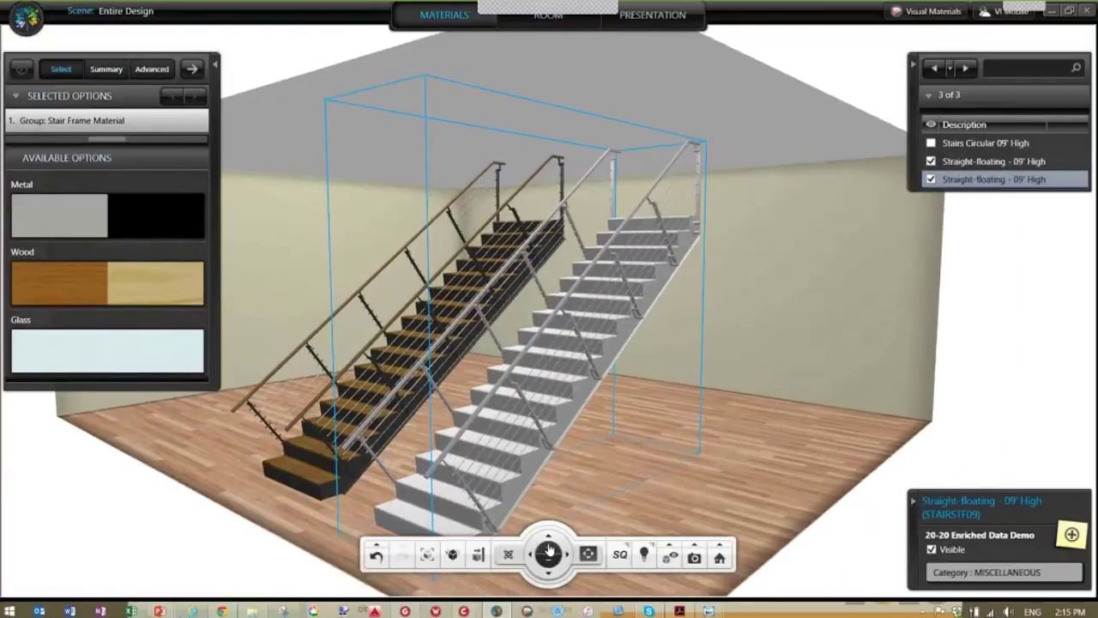
{"action": "left_click_drag", "start_coordinate": [549, 553], "coordinate": [541, 545]}
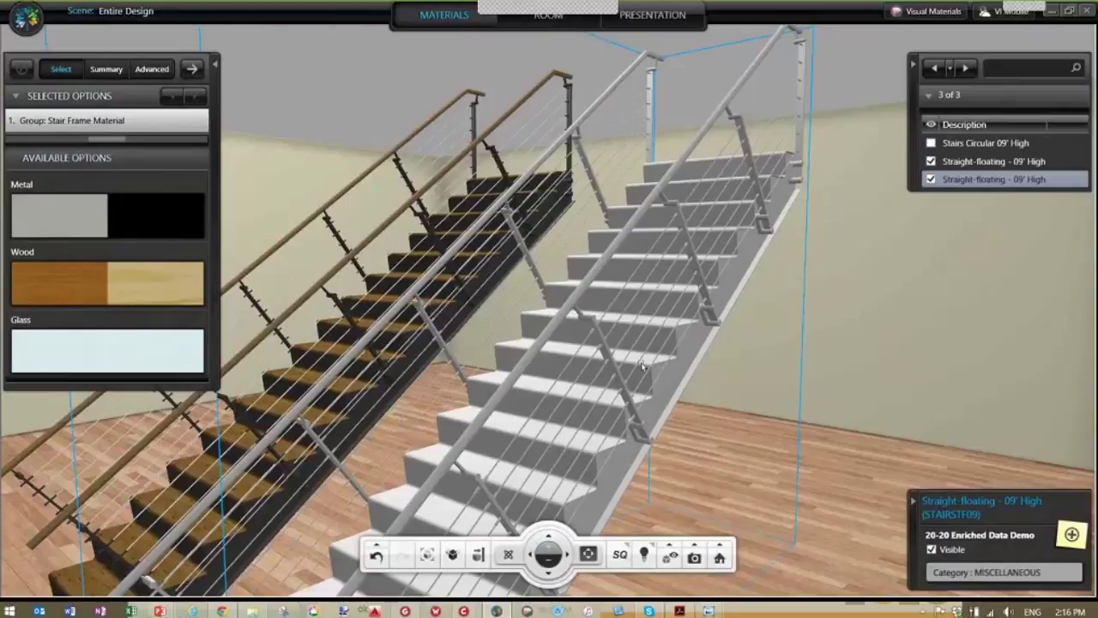
{"action": "mouse_move", "coordinate": [108, 354]}
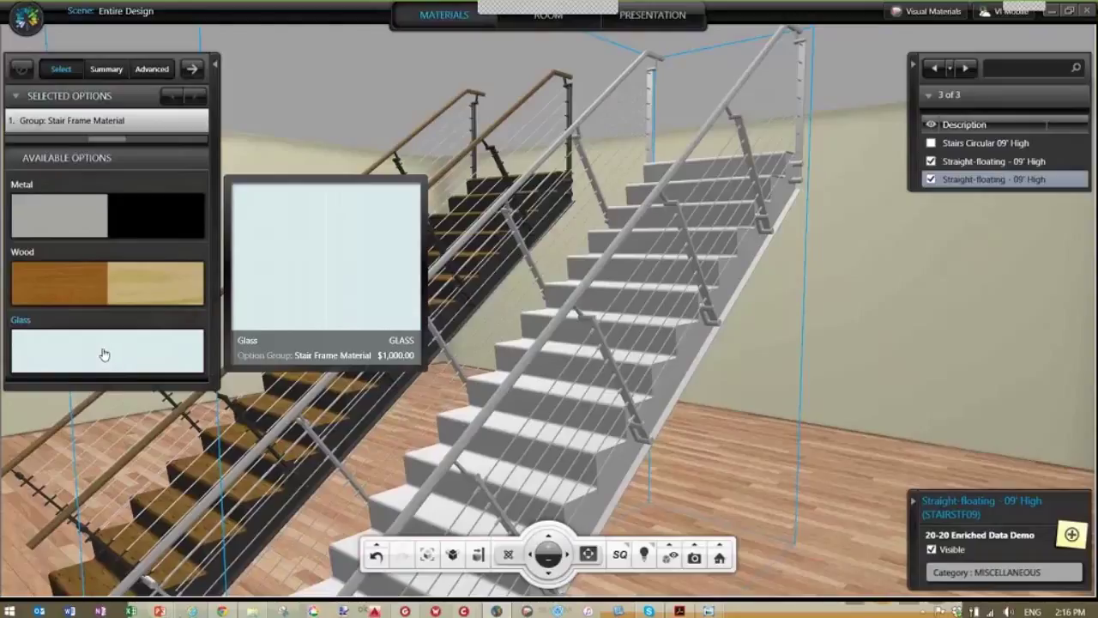
{"action": "left_click", "coordinate": [103, 354]}
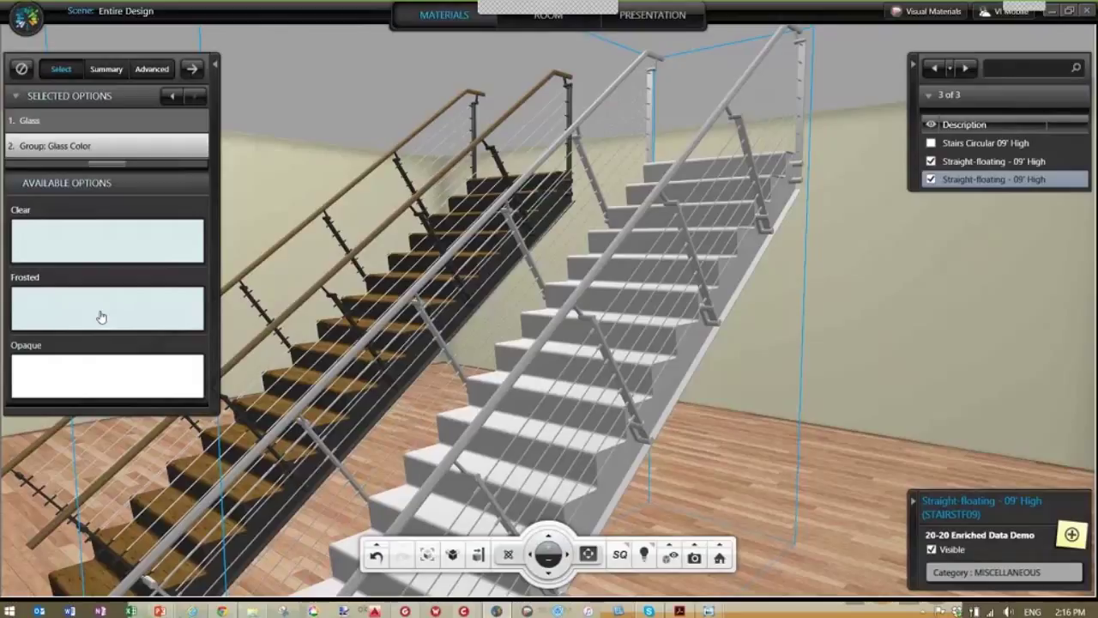
{"action": "left_click", "coordinate": [101, 317]}
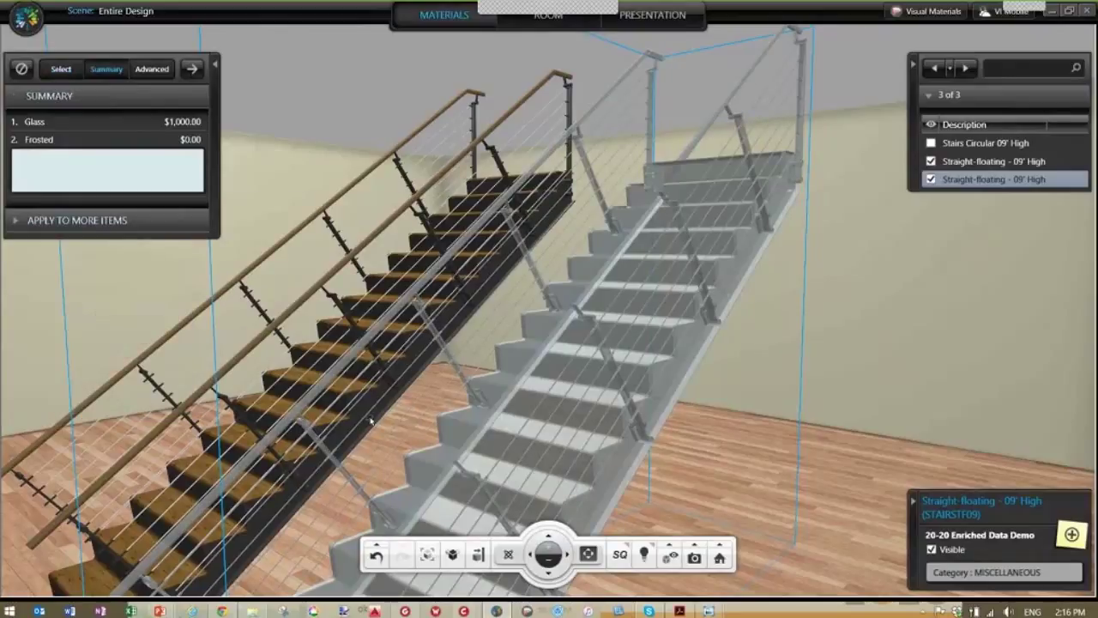
{"action": "left_click_drag", "start_coordinate": [370, 420], "coordinate": [147, 426]}
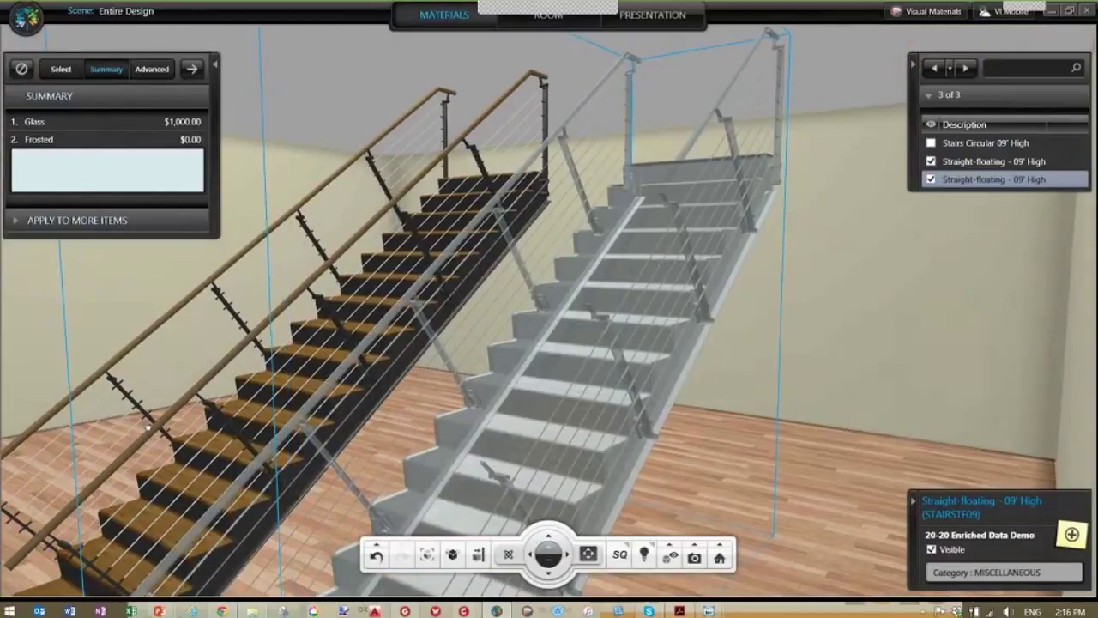
{"action": "left_click_drag", "start_coordinate": [532, 462], "coordinate": [620, 492]}
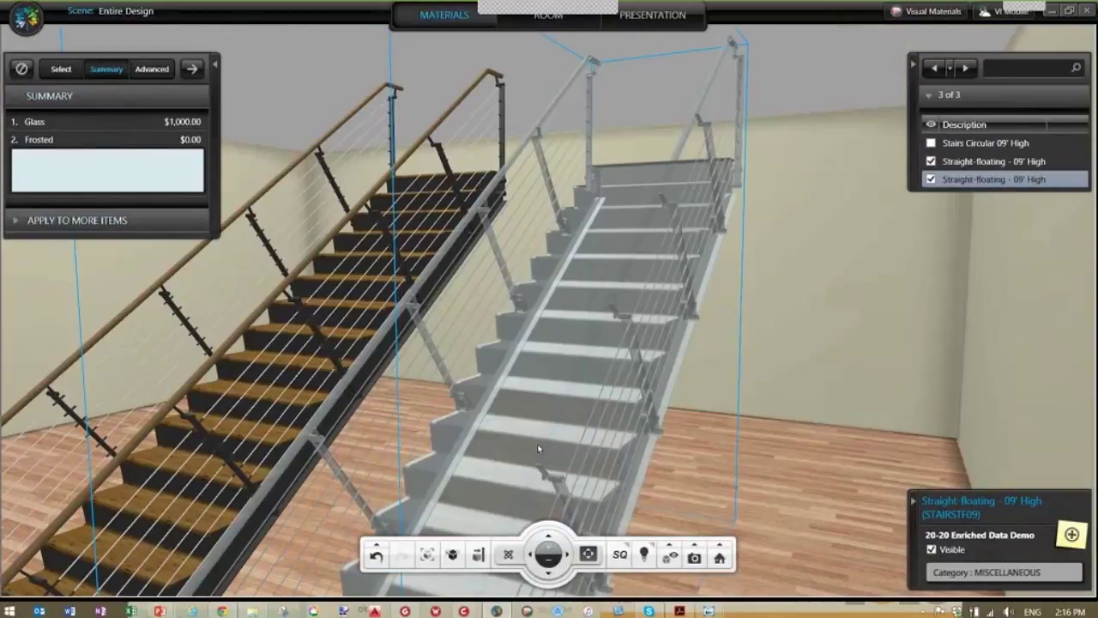
{"action": "left_click_drag", "start_coordinate": [540, 448], "coordinate": [870, 417]}
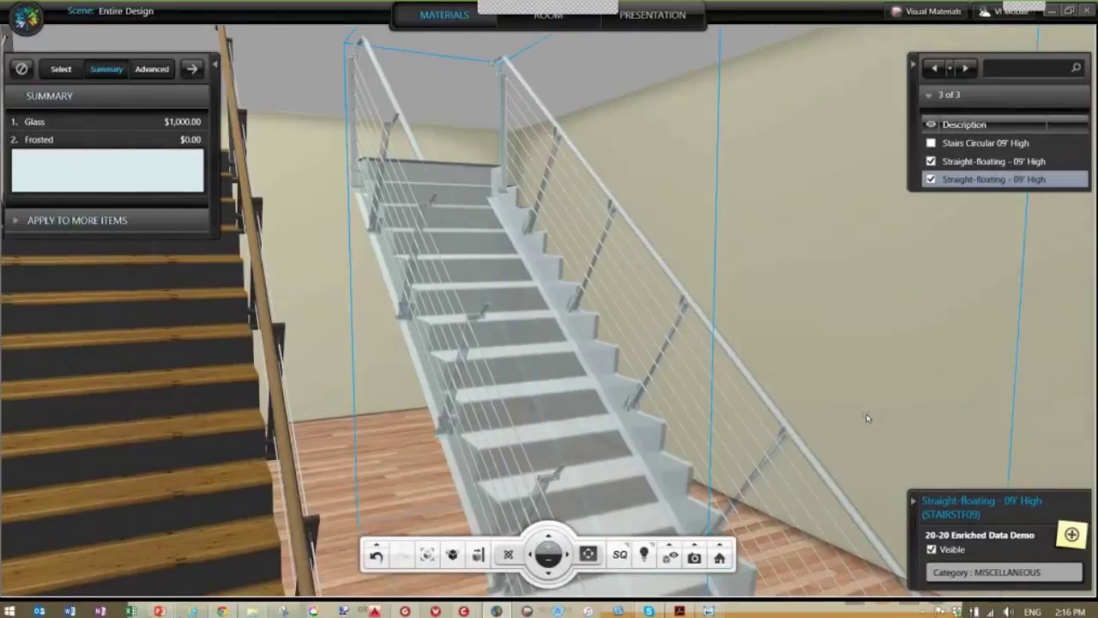
{"action": "left_click_drag", "start_coordinate": [549, 558], "coordinate": [940, 354]}
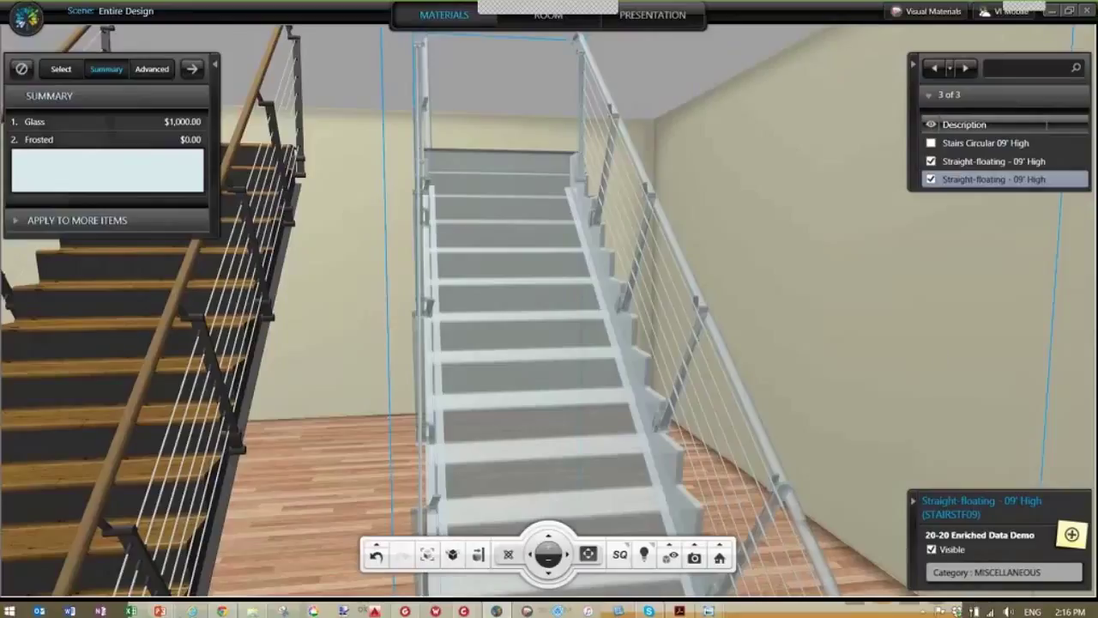
Step: Close the stairs visualization and switch to the Webinar 9-3-15b drawing in AutoCAD
{"action": "left_click", "coordinate": [1086, 11]}
{"action": "left_click", "coordinate": [585, 348]}
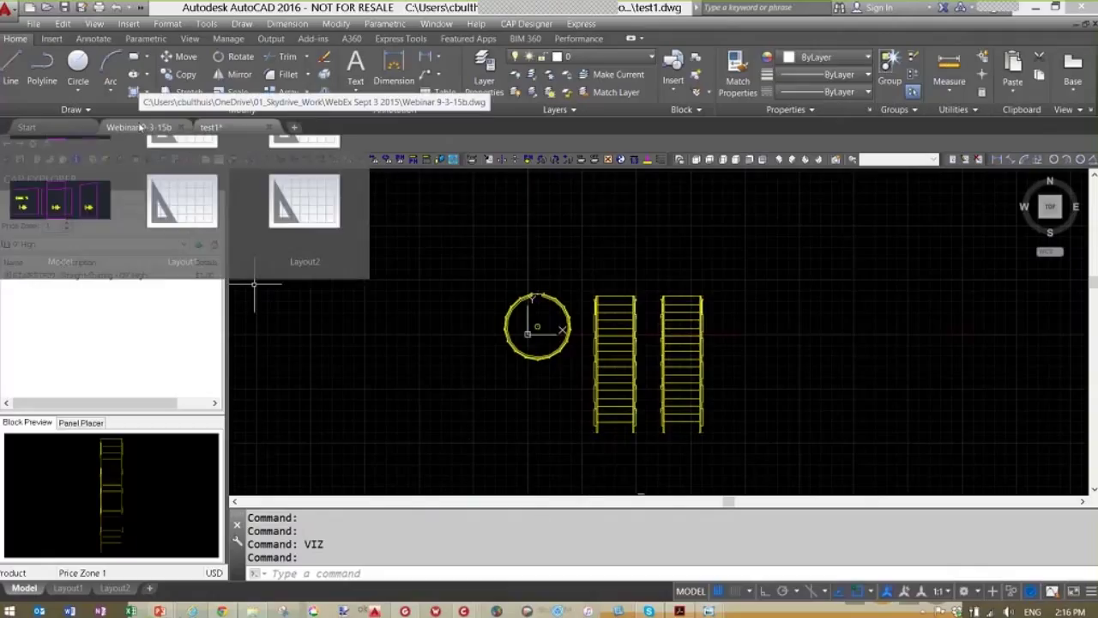
{"action": "left_click", "coordinate": [137, 127]}
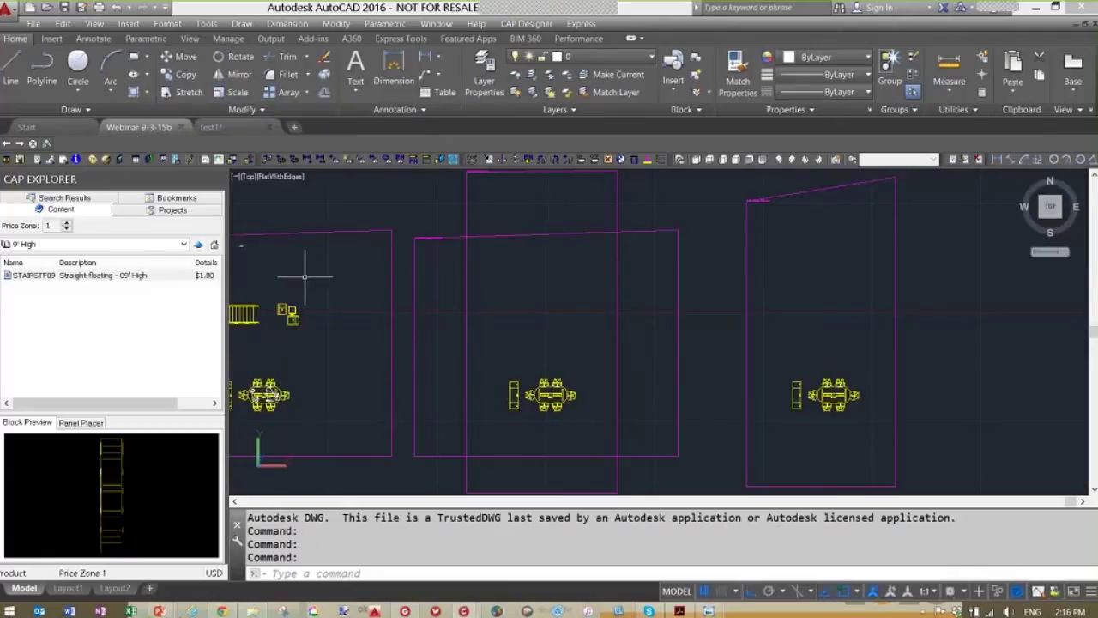
Step: Launch Visual Impression from the webinar drawing and open the scene "1 - No options - Plain room"
{"action": "mouse_move", "coordinate": [281, 310]}
{"action": "left_click", "coordinate": [219, 160]}
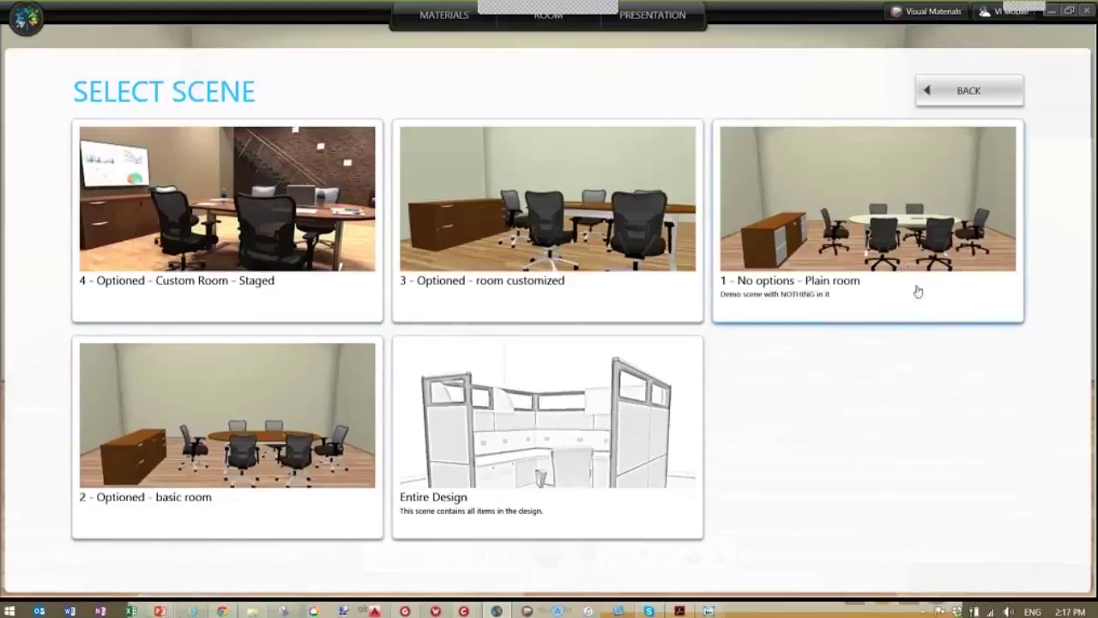
{"action": "left_click", "coordinate": [857, 241]}
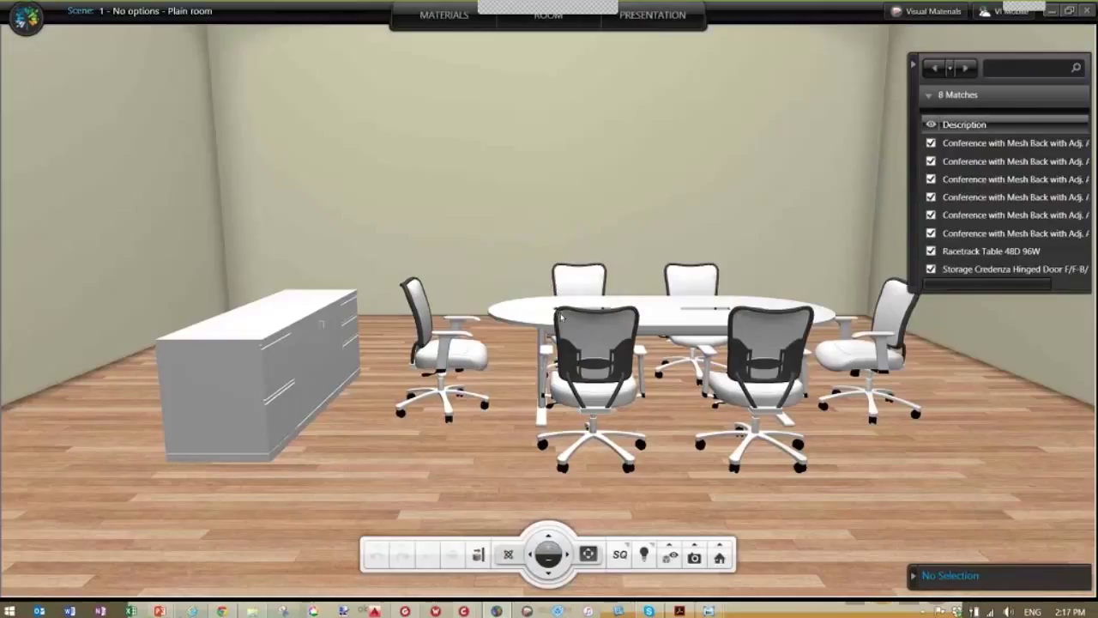
Step: Look over the plain conference room, the application settings and the available scenes
{"action": "left_click_drag", "start_coordinate": [807, 414], "coordinate": [758, 398]}
{"action": "left_click_drag", "start_coordinate": [601, 403], "coordinate": [464, 392]}
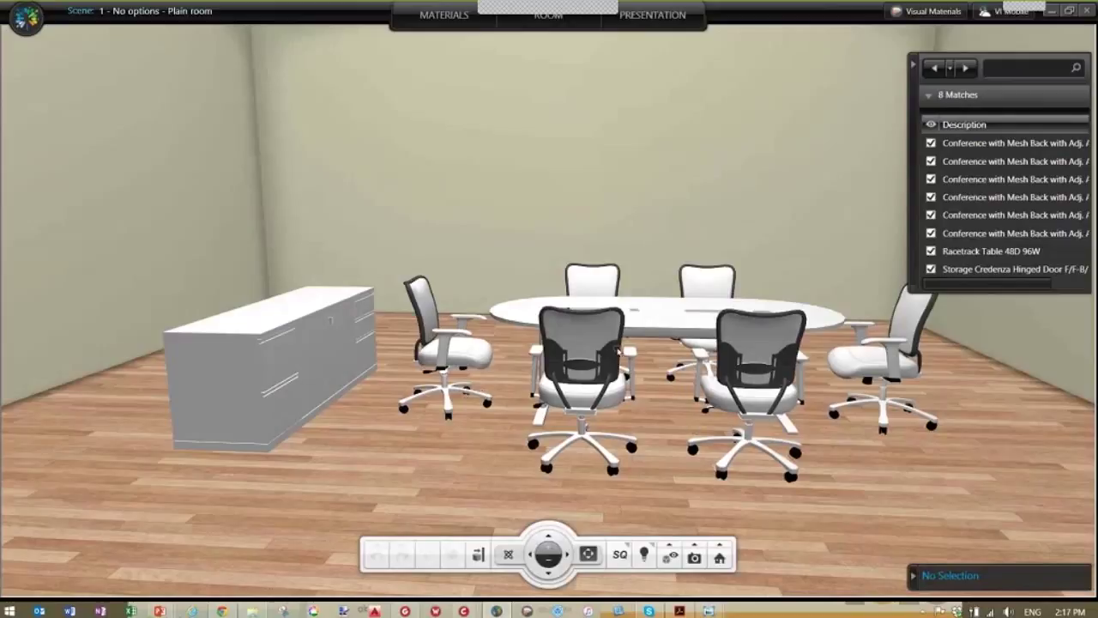
{"action": "left_click_drag", "start_coordinate": [618, 350], "coordinate": [35, 82]}
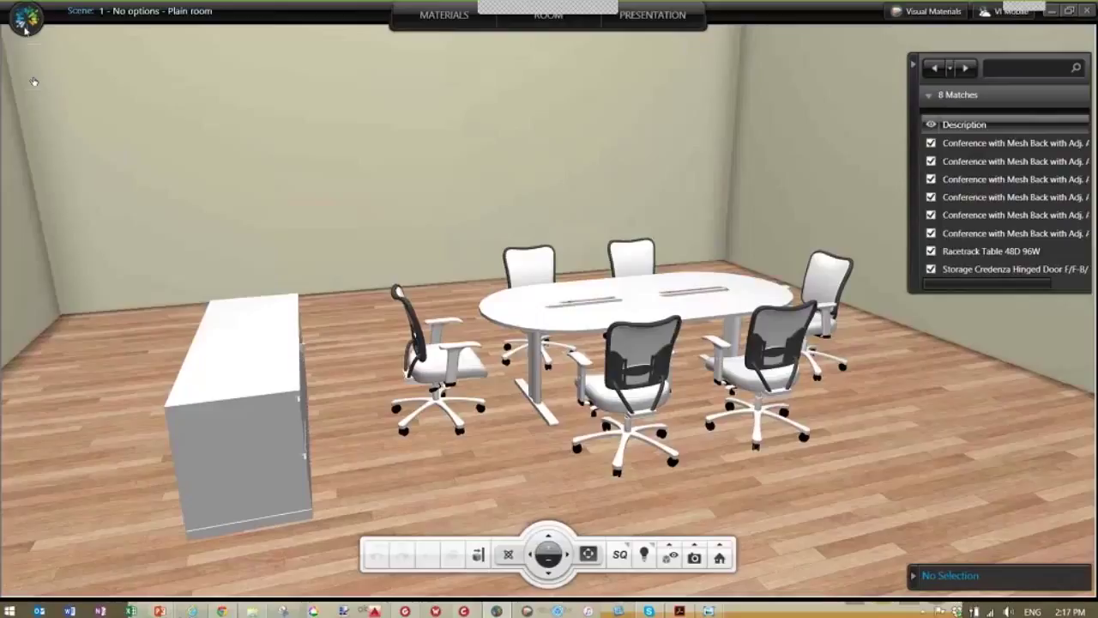
{"action": "left_click", "coordinate": [26, 20]}
{"action": "left_click", "coordinate": [52, 148]}
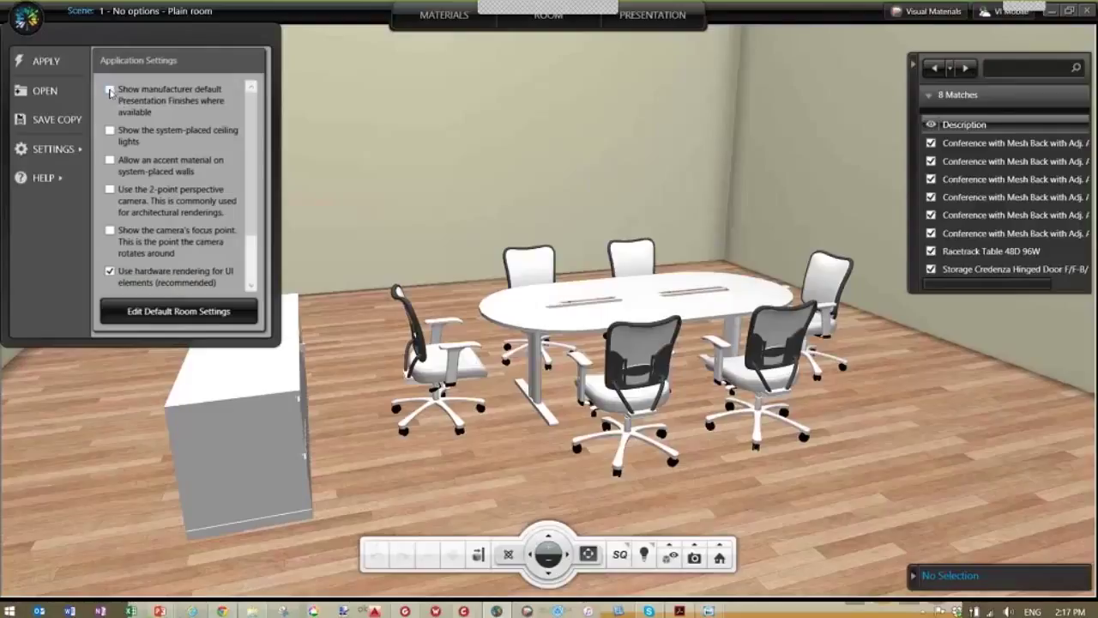
{"action": "left_click", "coordinate": [45, 90]}
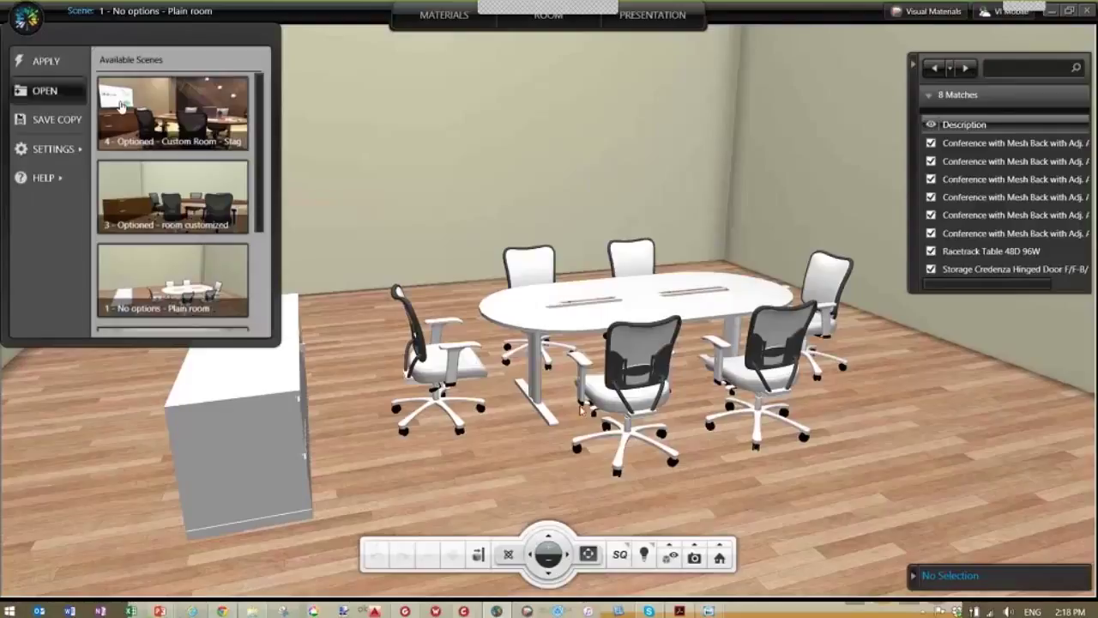
{"action": "left_click", "coordinate": [698, 492]}
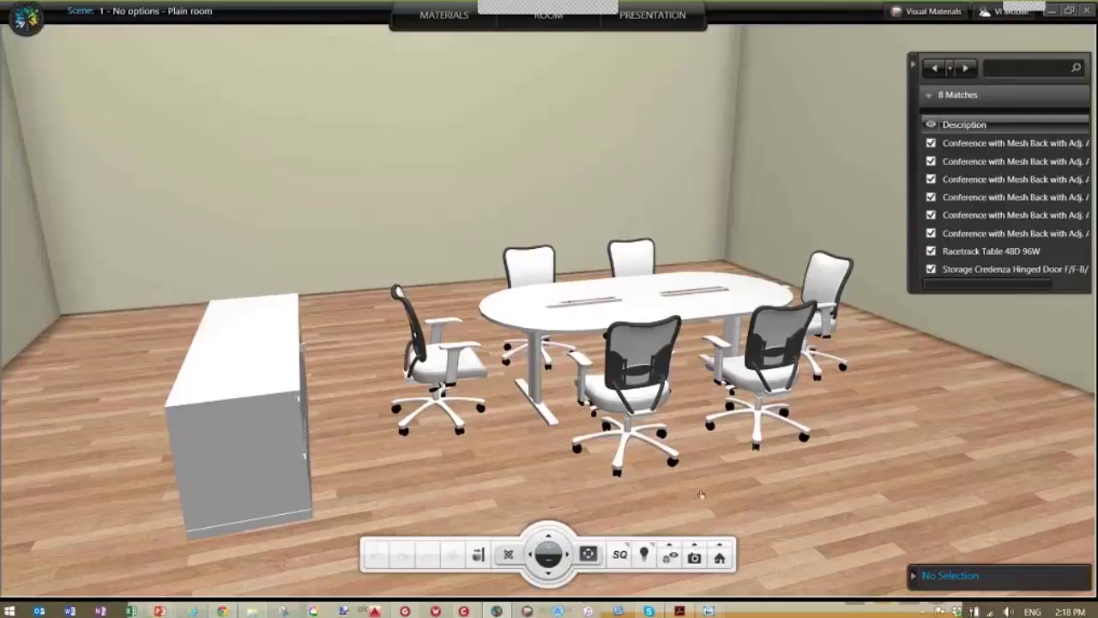
Step: Hide all the walls of the plain conference room
{"action": "left_click_drag", "start_coordinate": [698, 492], "coordinate": [576, 403]}
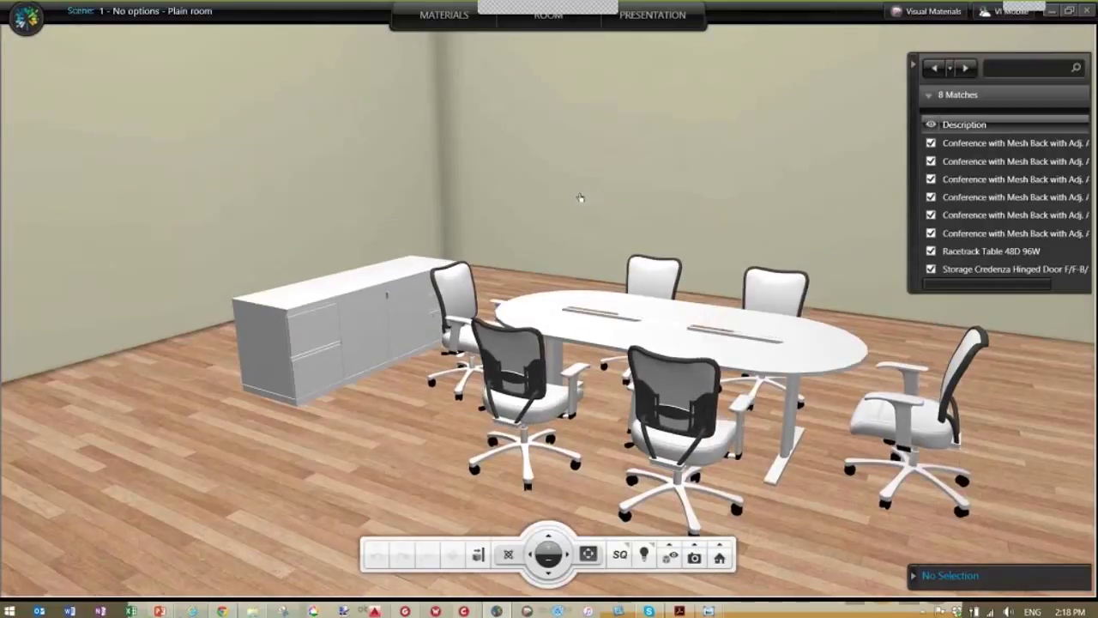
{"action": "left_click", "coordinate": [580, 198]}
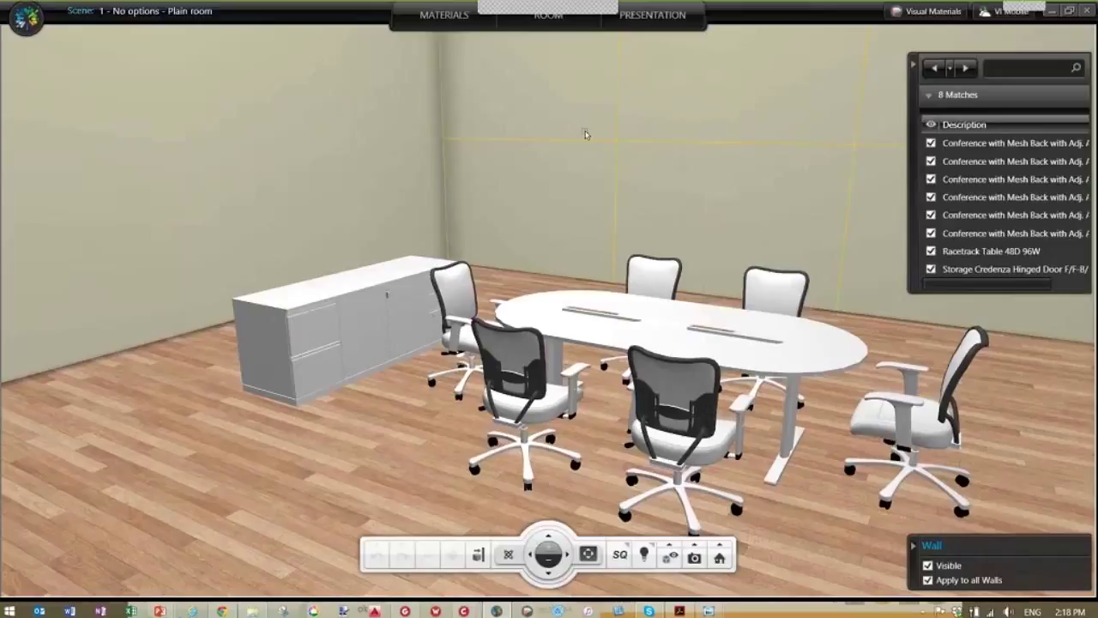
{"action": "left_click", "coordinate": [927, 566]}
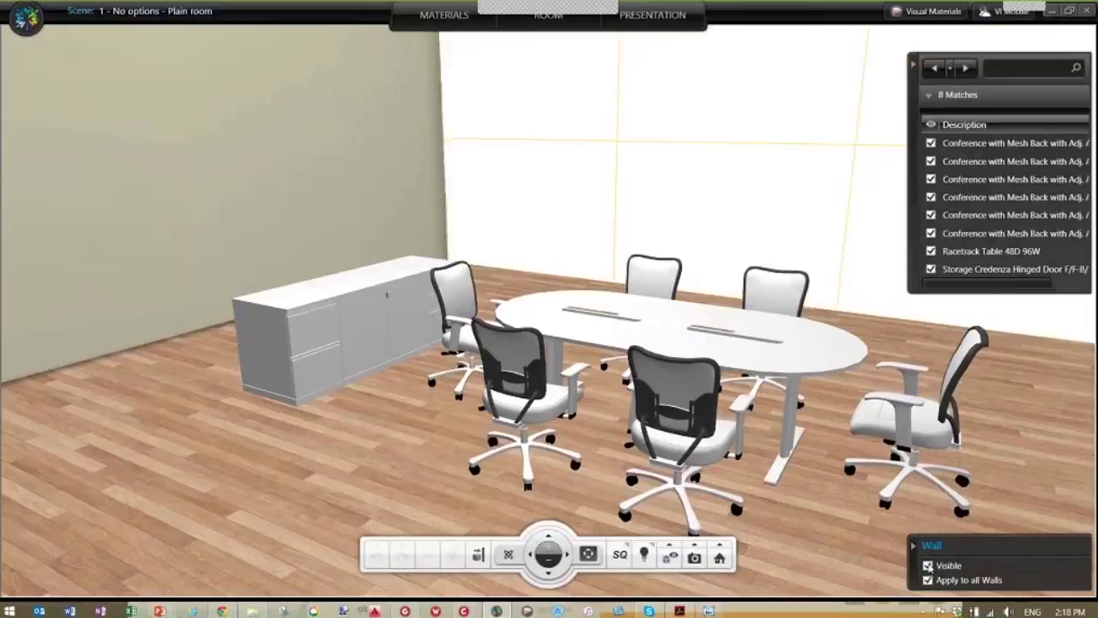
Step: Set the floor material to the White (polished) granite
{"action": "left_click", "coordinate": [381, 463]}
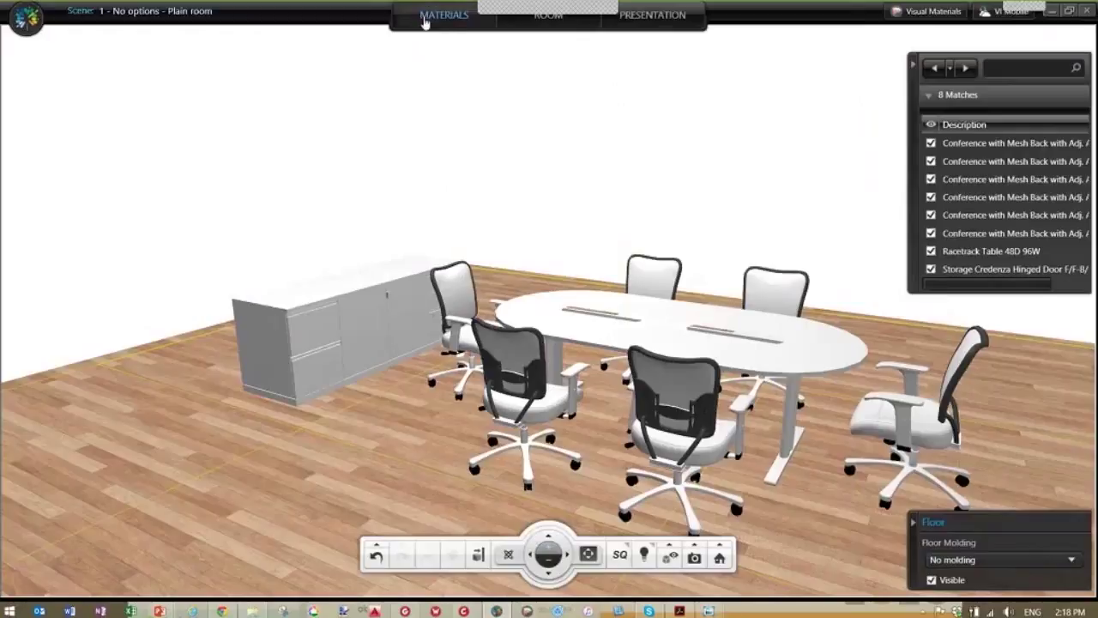
{"action": "left_click", "coordinate": [424, 20]}
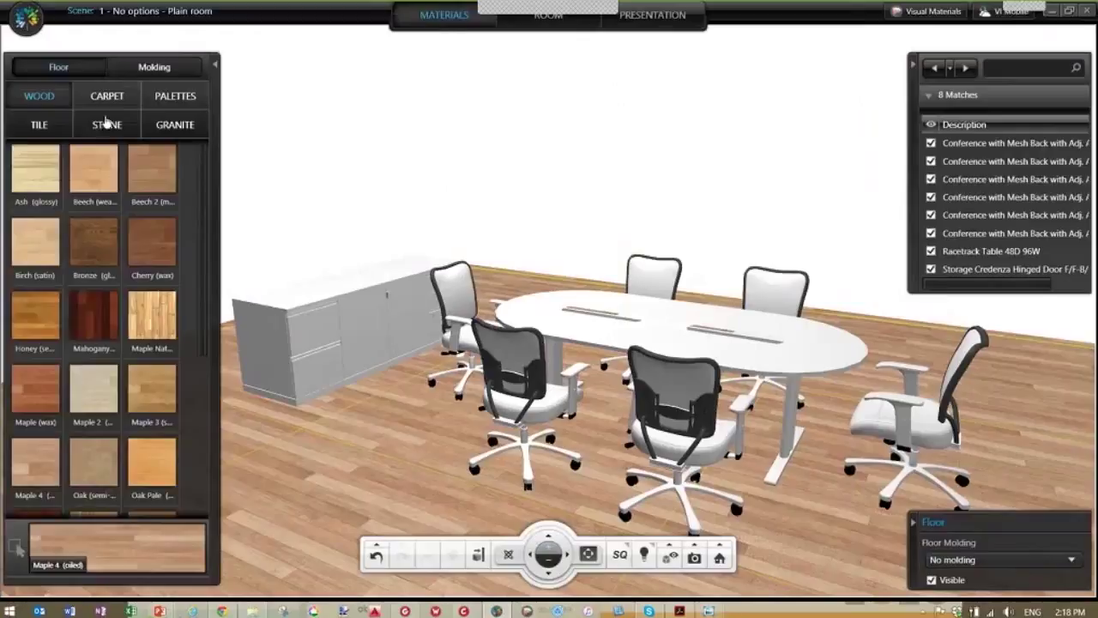
{"action": "left_click", "coordinate": [105, 126]}
{"action": "left_click", "coordinate": [175, 126]}
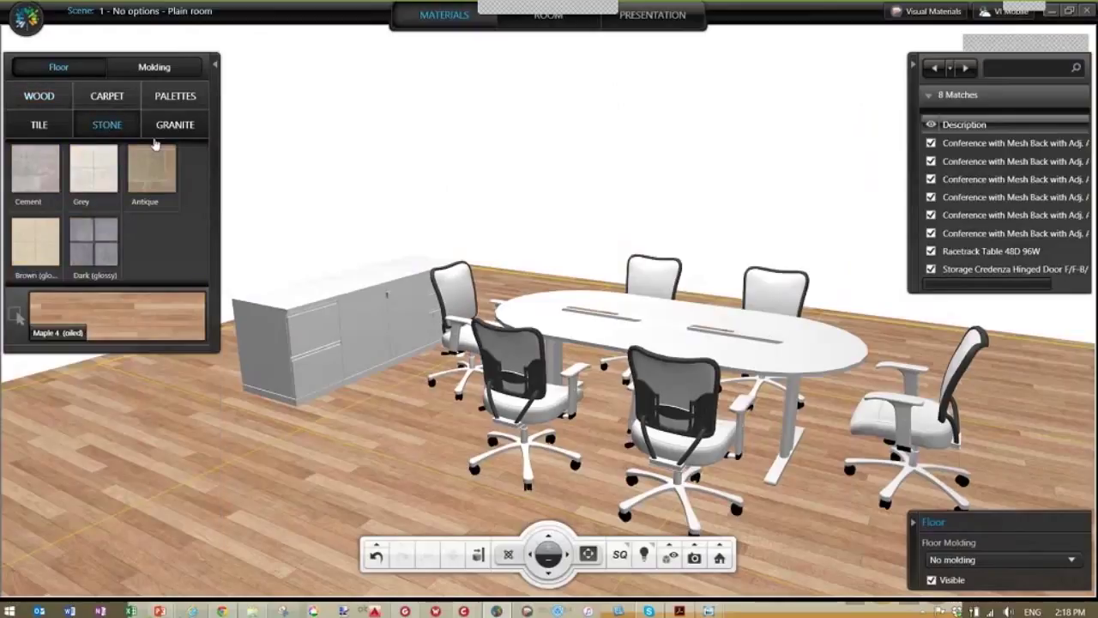
{"action": "left_click", "coordinate": [96, 197]}
{"action": "middle_click_drag", "start_coordinate": [429, 448], "coordinate": [656, 559]}
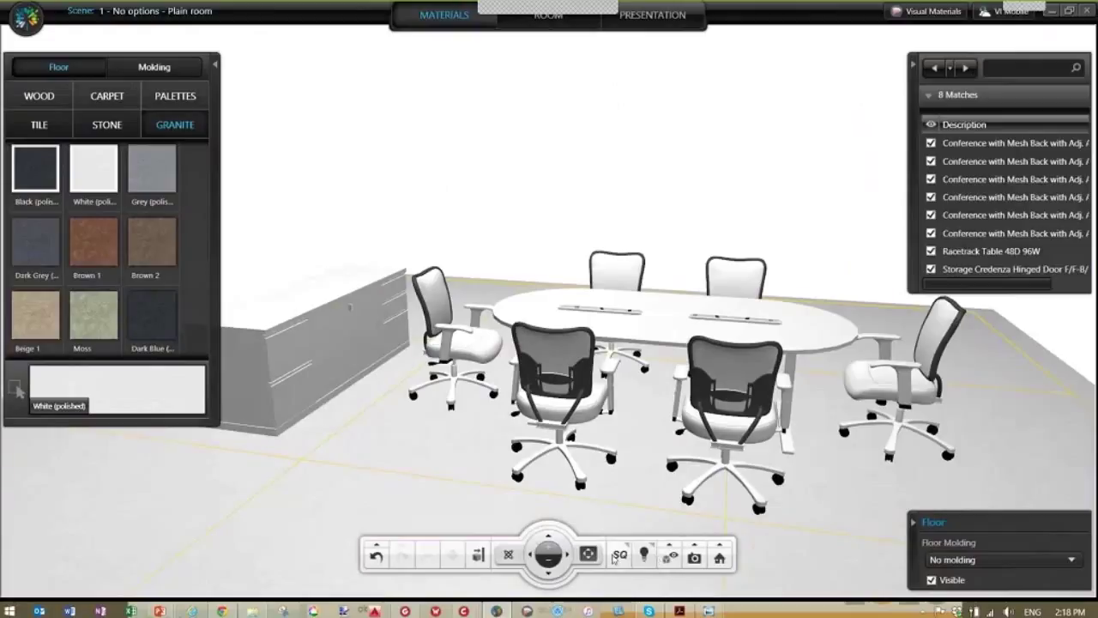
Step: Change the display mode from SQ to HL for a line drawing of the furniture
{"action": "left_click", "coordinate": [619, 555]}
{"action": "left_click", "coordinate": [619, 429]}
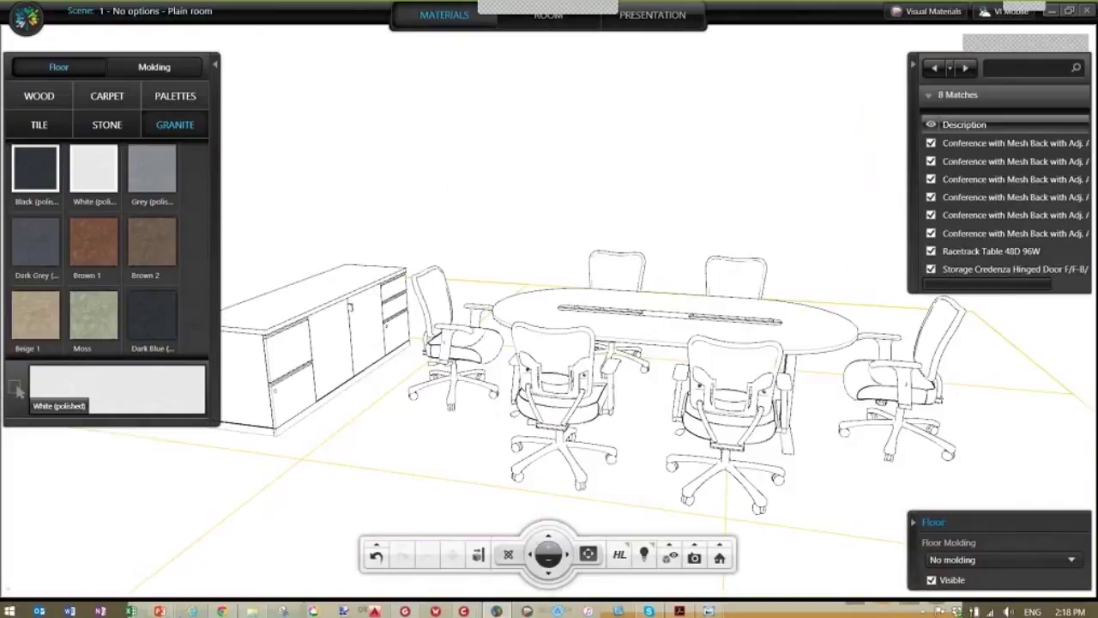
{"action": "middle_click_drag", "start_coordinate": [664, 490], "coordinate": [445, 428]}
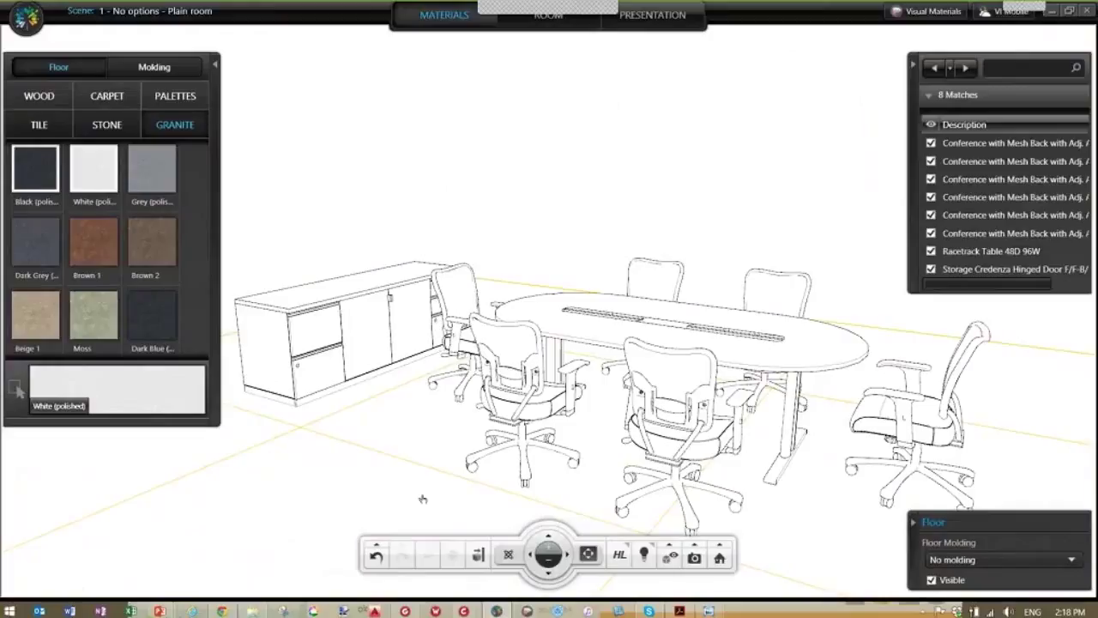
{"action": "mouse_move", "coordinate": [422, 498]}
{"action": "middle_mouse_down"}
{"action": "mouse_move", "coordinate": [426, 488]}
{"action": "mouse_move", "coordinate": [439, 500]}
{"action": "middle_mouse_up"}
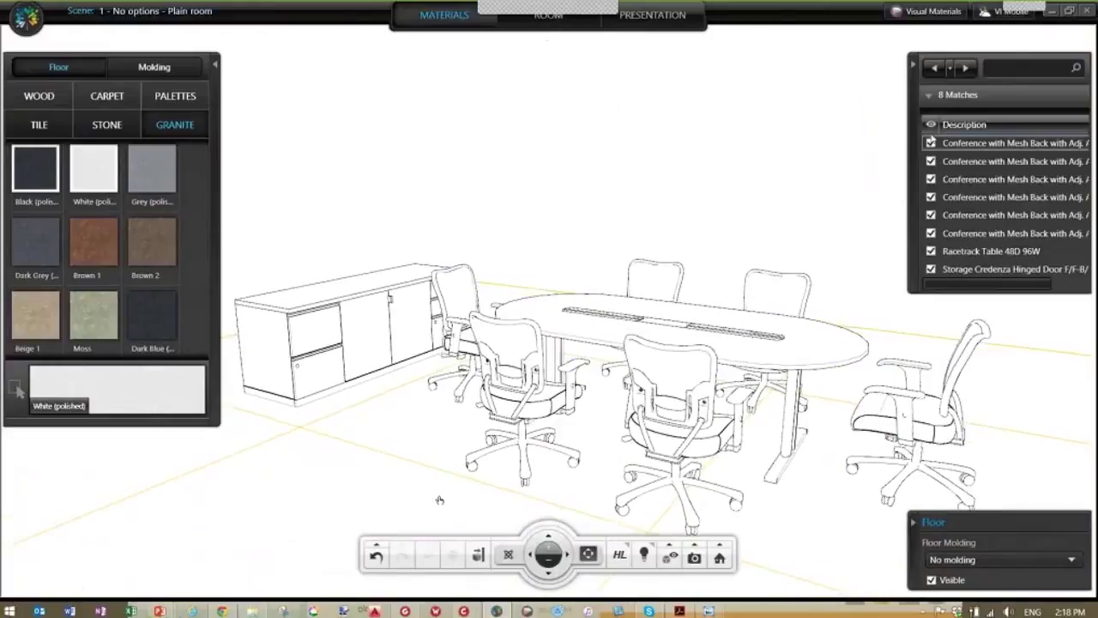
Step: Open the scene "2 - Optioned - basic room" and view the furniture from an angle
{"action": "left_click", "coordinate": [83, 12]}
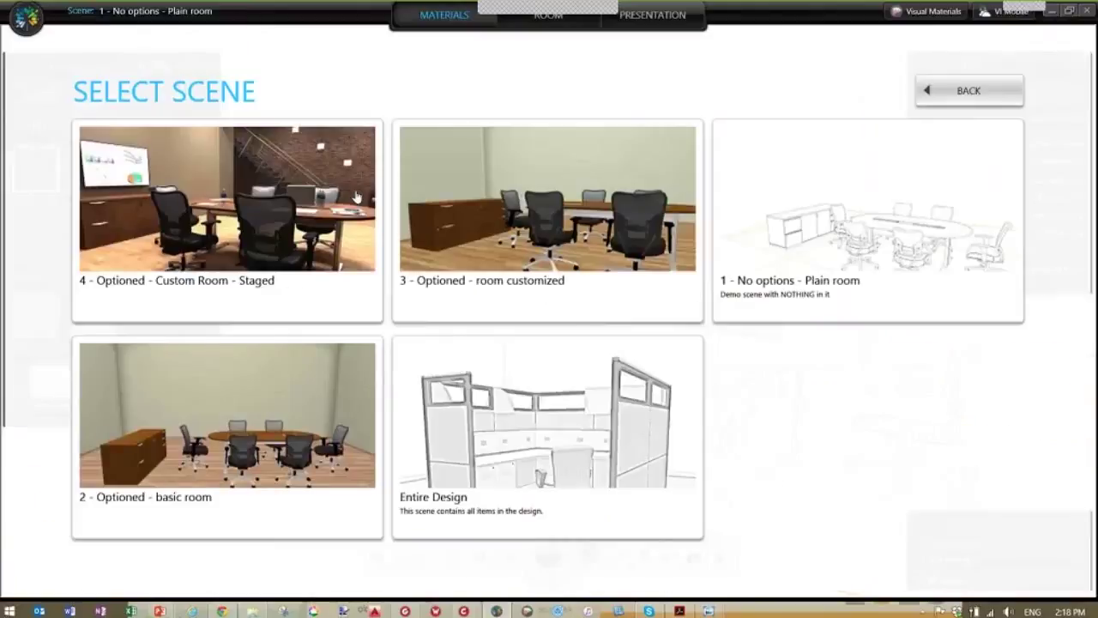
{"action": "left_click", "coordinate": [239, 442]}
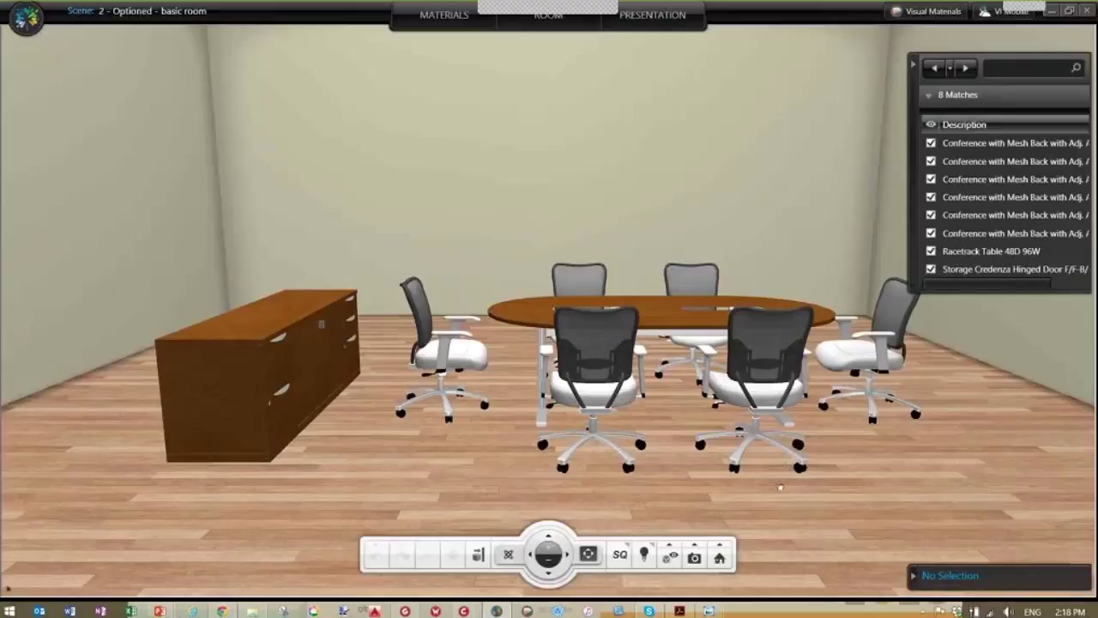
{"action": "left_click_drag", "start_coordinate": [780, 486], "coordinate": [533, 400]}
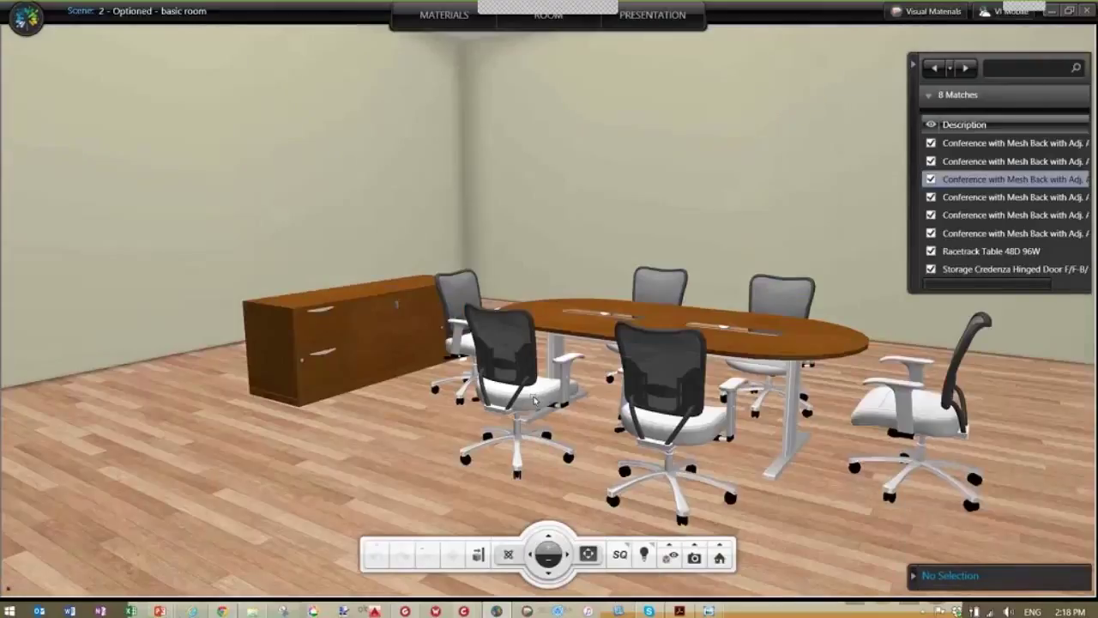
Step: Enable showing the manufacturer's default Presentation Finishes where available in the application settings
{"action": "left_click", "coordinate": [533, 400]}
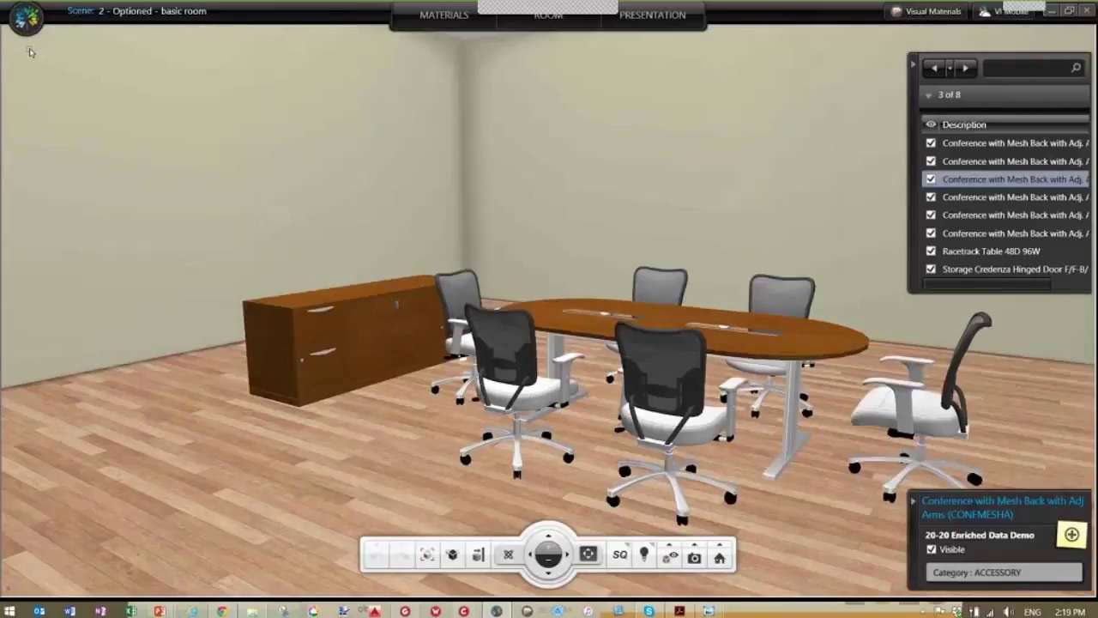
{"action": "left_click", "coordinate": [26, 17]}
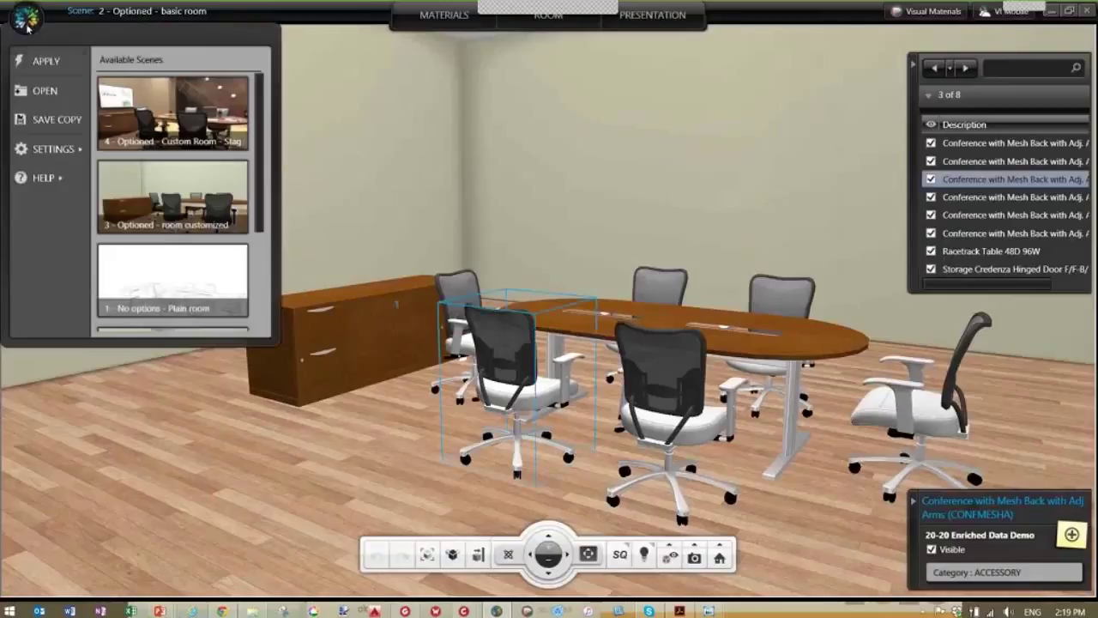
{"action": "mouse_move", "coordinate": [53, 149]}
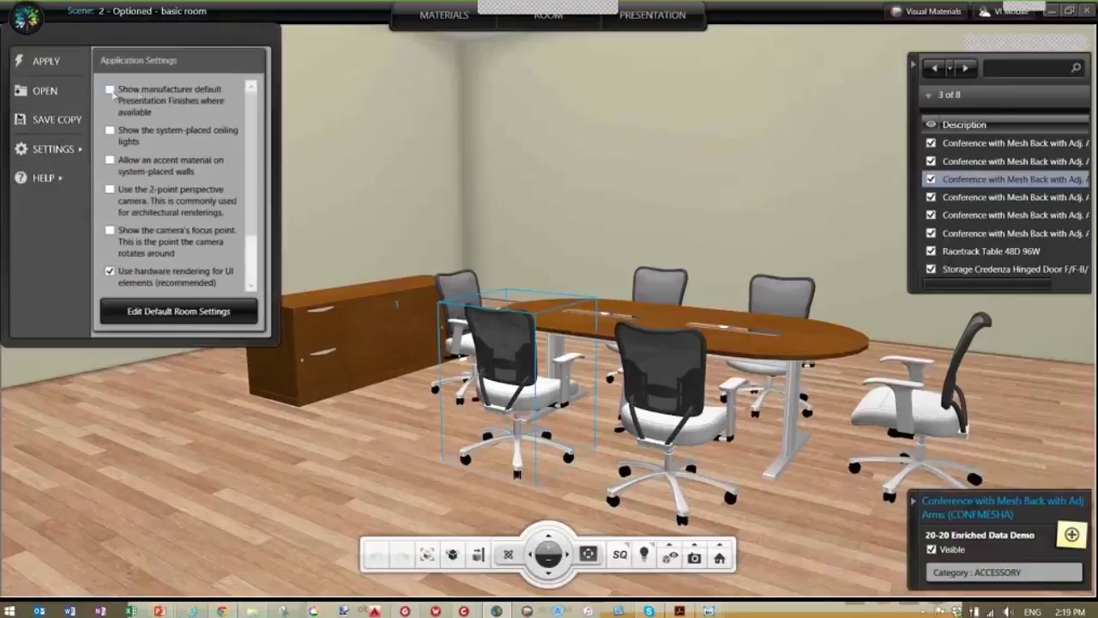
{"action": "left_click", "coordinate": [109, 89]}
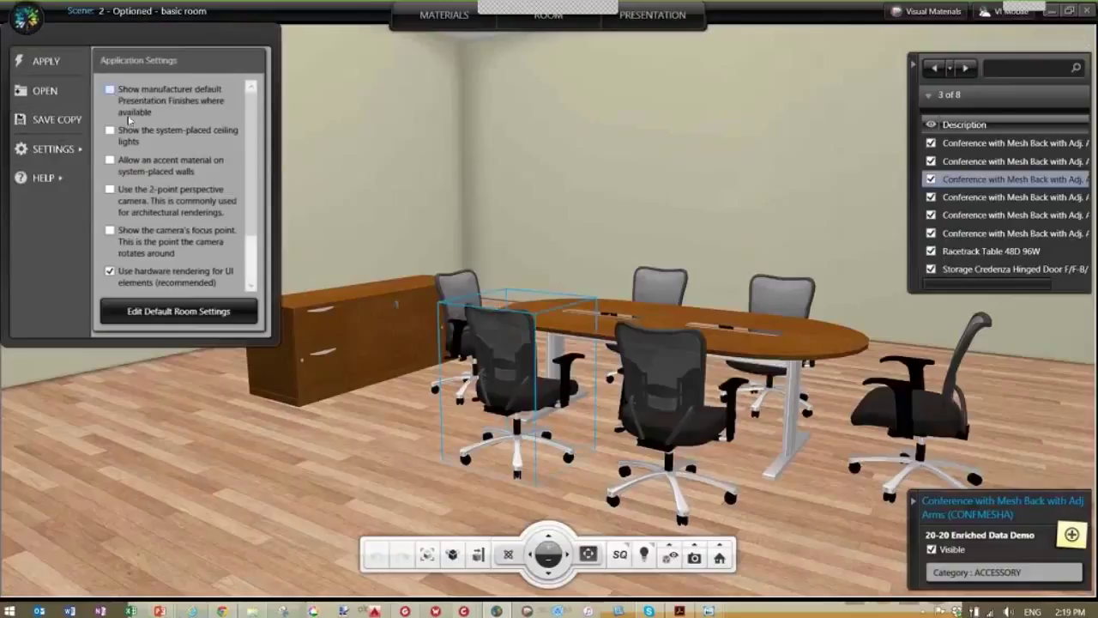
{"action": "left_click", "coordinate": [738, 521]}
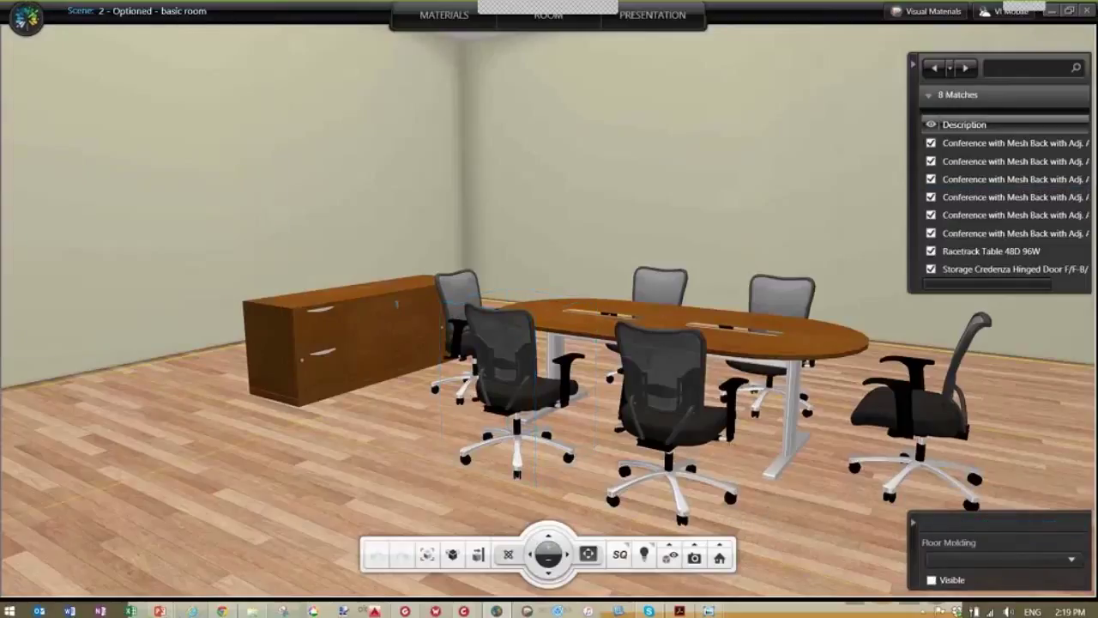
{"action": "left_click", "coordinate": [780, 493]}
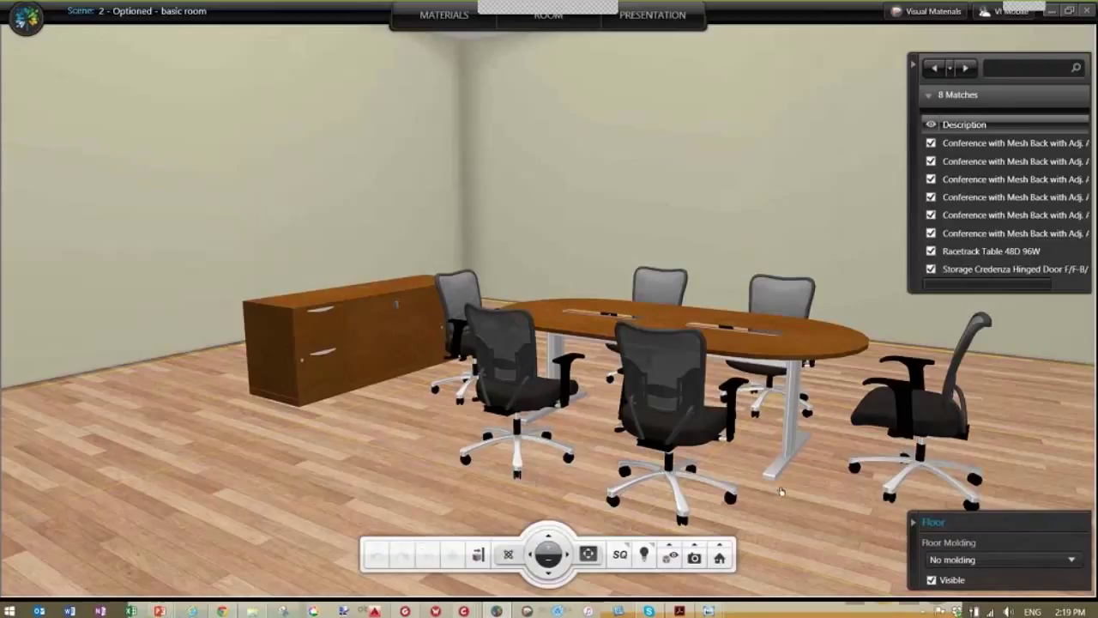
Step: Open the scene "3 - Optioned - room customized"
{"action": "left_click_drag", "start_coordinate": [748, 493], "coordinate": [565, 438]}
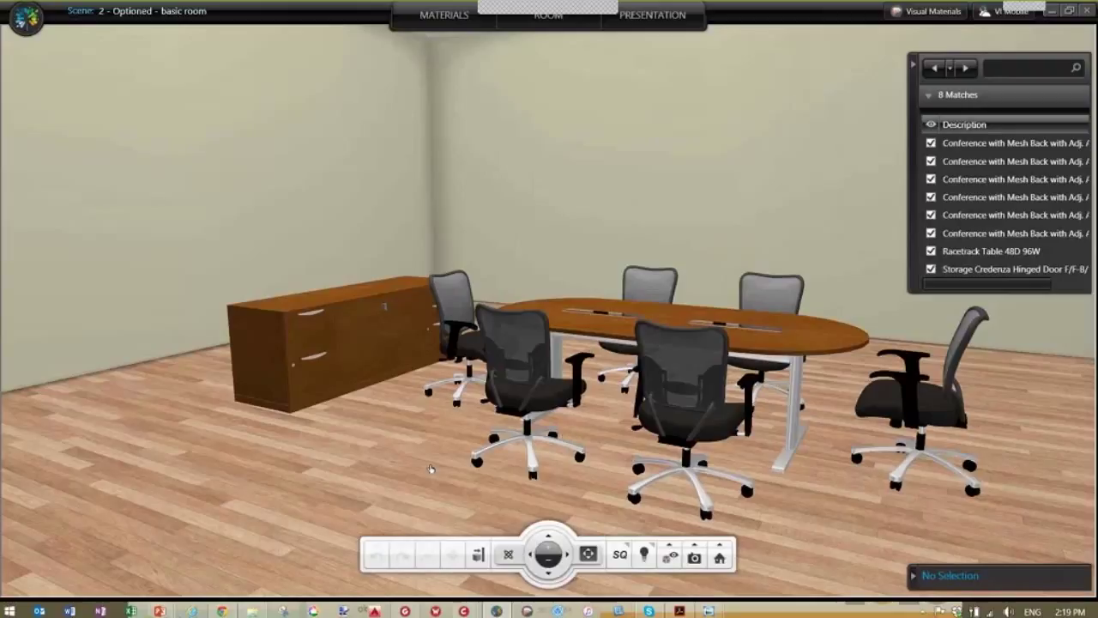
{"action": "left_click_drag", "start_coordinate": [601, 428], "coordinate": [754, 428]}
{"action": "left_click", "coordinate": [655, 557]}
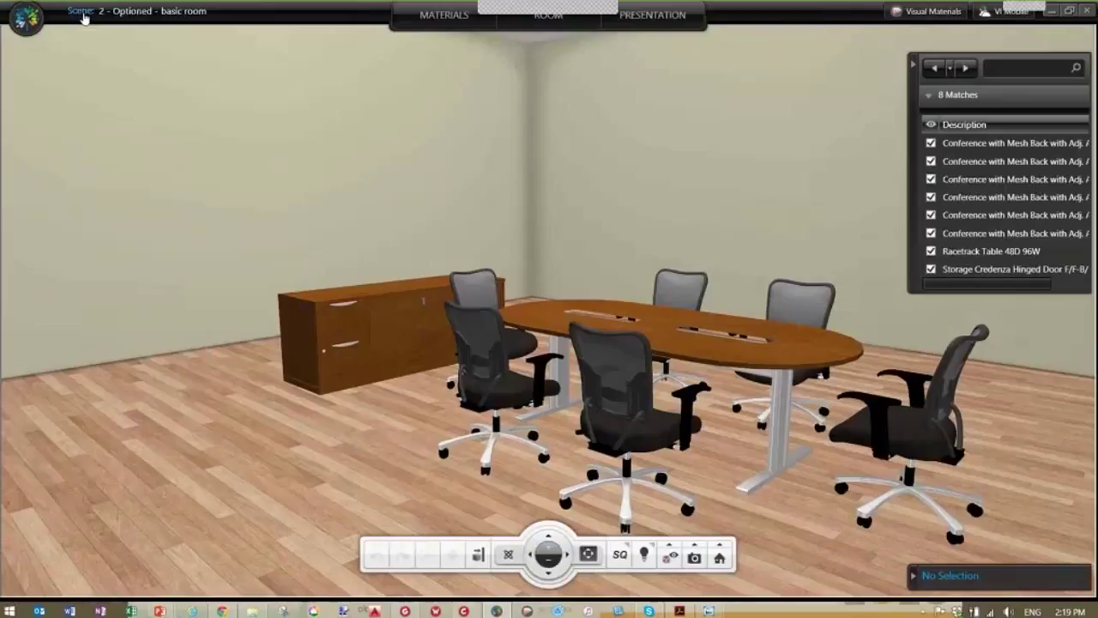
{"action": "left_click", "coordinate": [84, 15]}
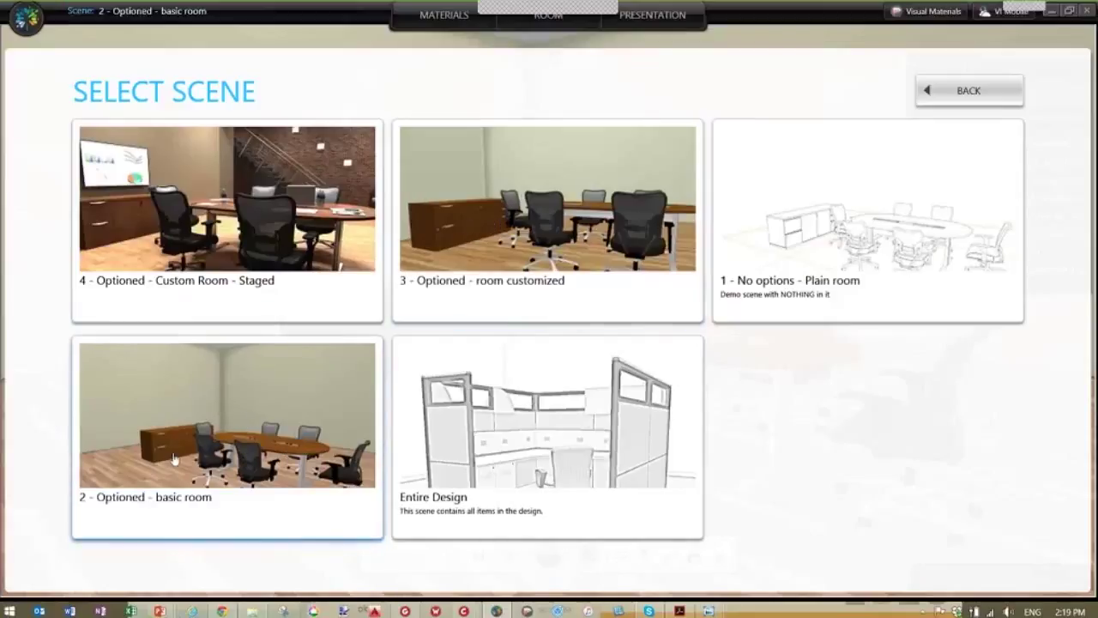
{"action": "left_click", "coordinate": [569, 223]}
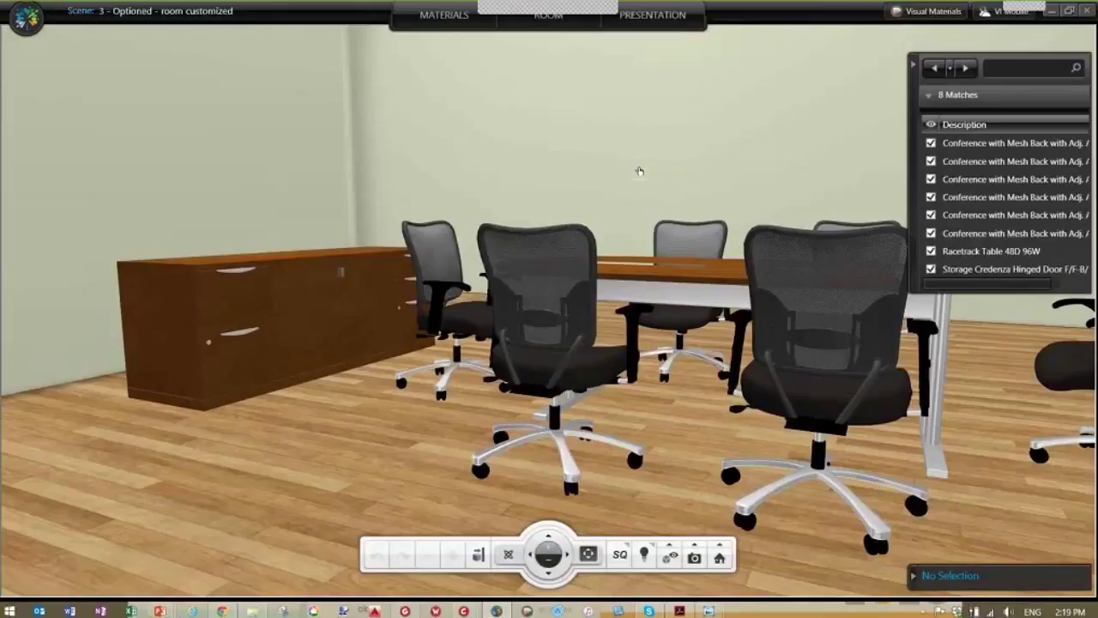
Step: Examine the customized room's floor plan in the top 2D view and its furniture in the 3D view
{"action": "left_click", "coordinate": [549, 17]}
{"action": "left_click", "coordinate": [482, 56]}
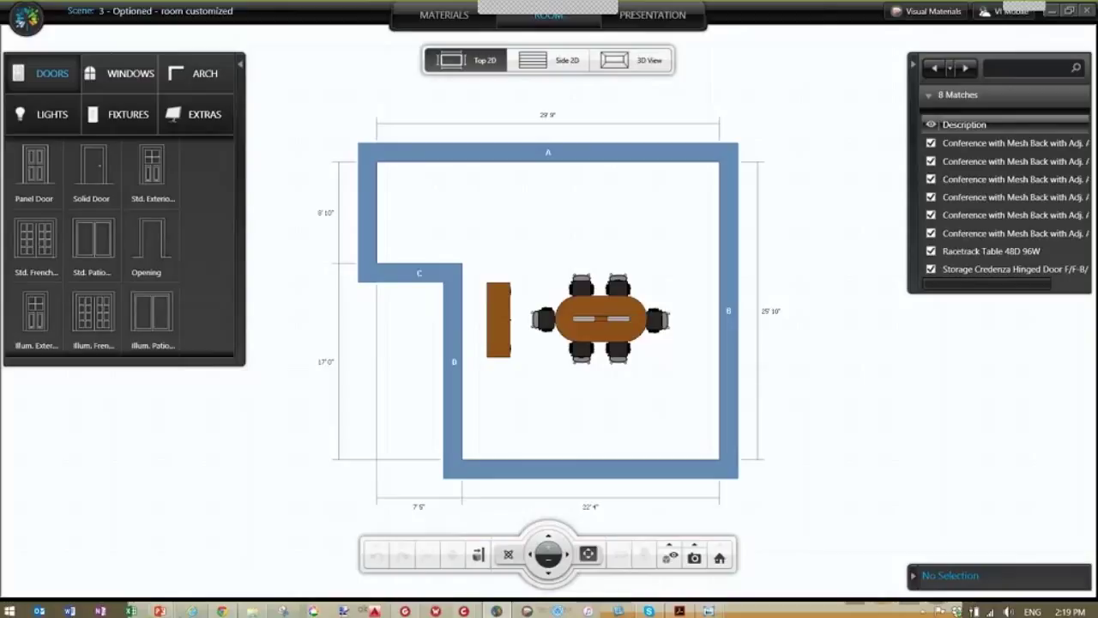
{"action": "left_click", "coordinate": [639, 63]}
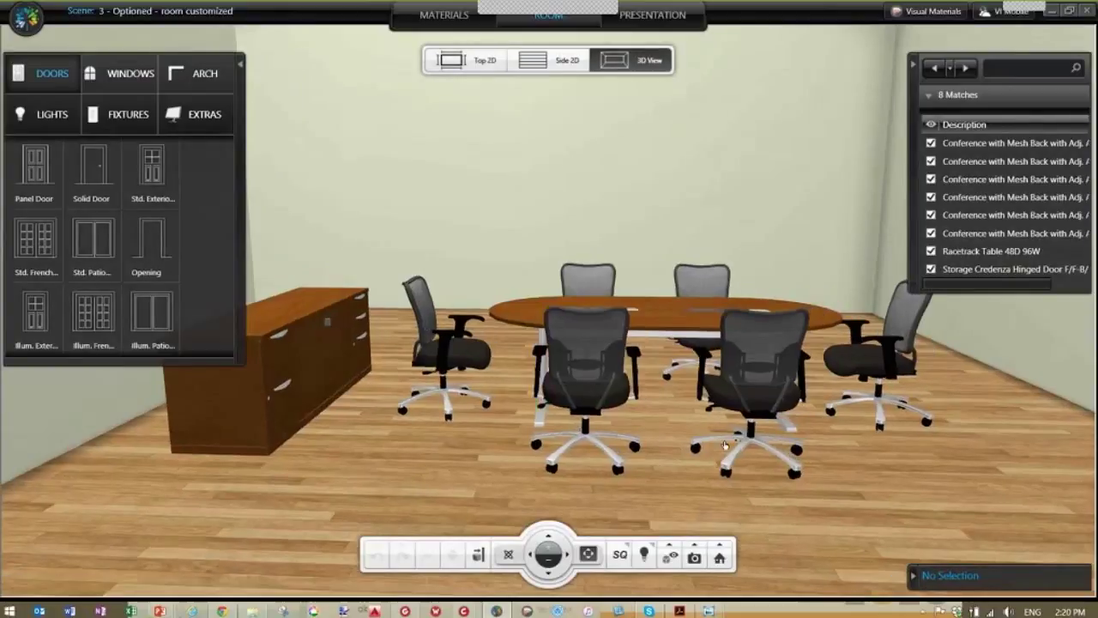
{"action": "left_click_drag", "start_coordinate": [725, 445], "coordinate": [664, 416]}
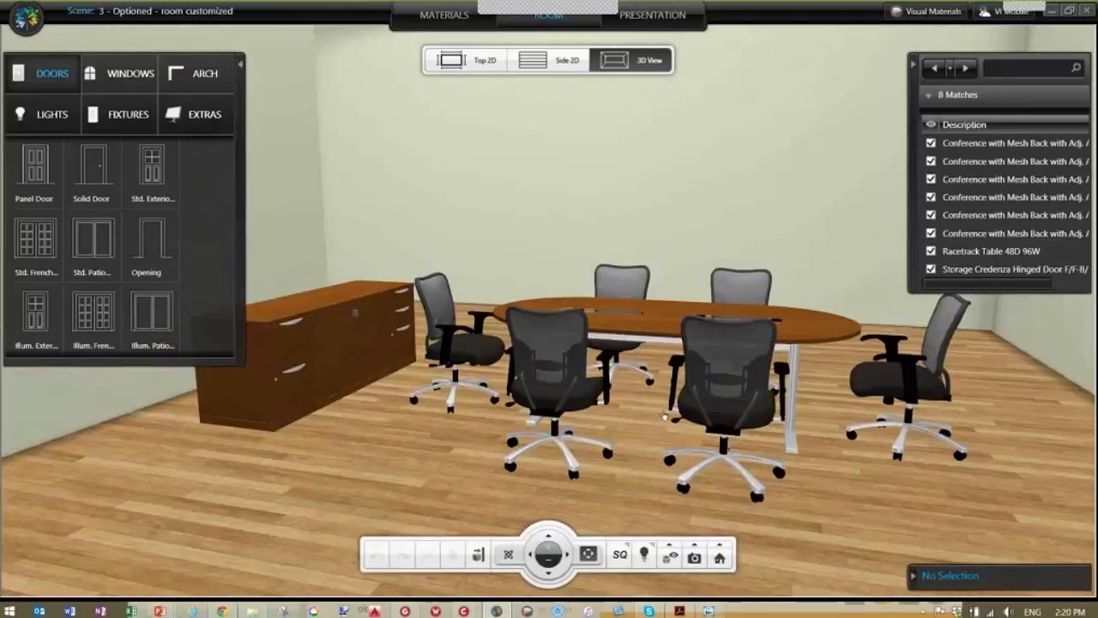
{"action": "left_click_drag", "start_coordinate": [661, 259], "coordinate": [682, 310]}
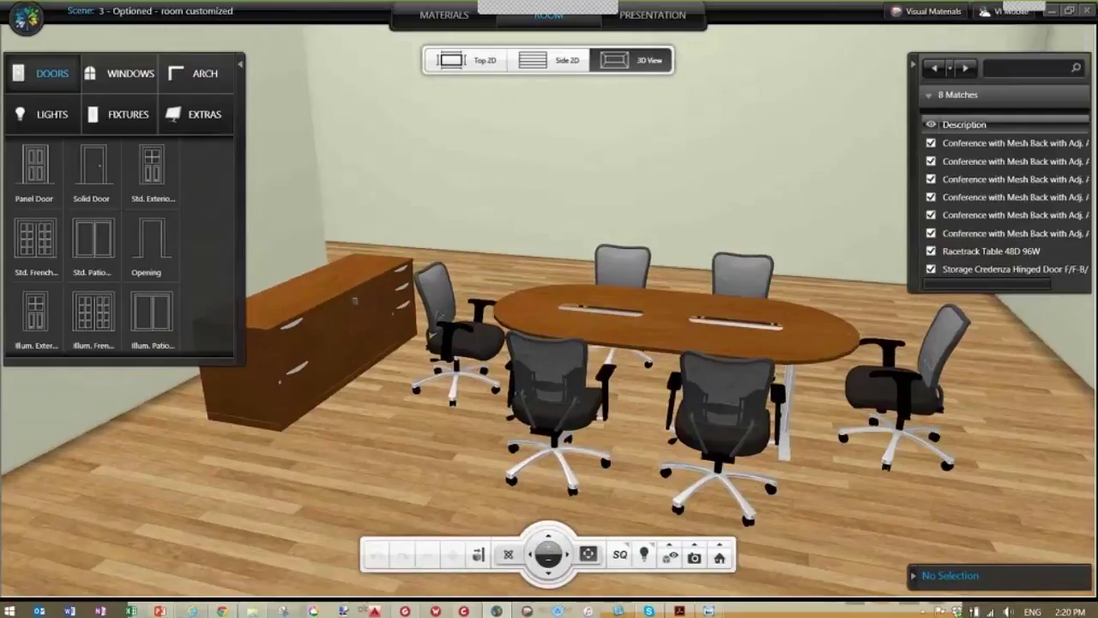
{"action": "left_click", "coordinate": [378, 468]}
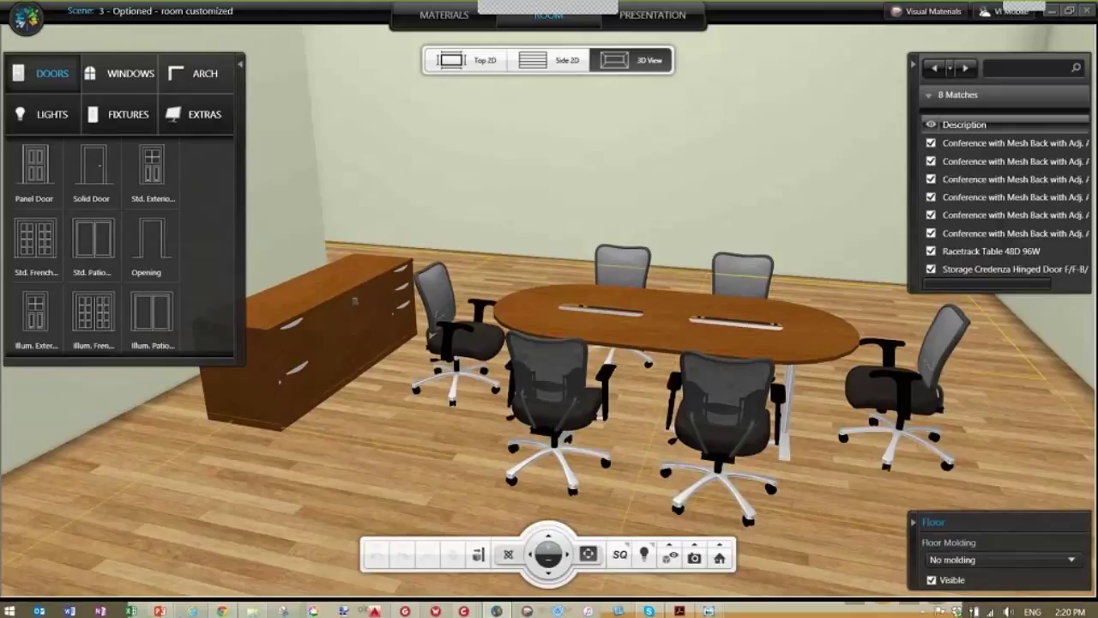
Step: Open the scene "4 - Optioned - Custom Room - Staged" and hide the item list to view the table from above
{"action": "left_click", "coordinate": [84, 11]}
{"action": "left_click", "coordinate": [182, 178]}
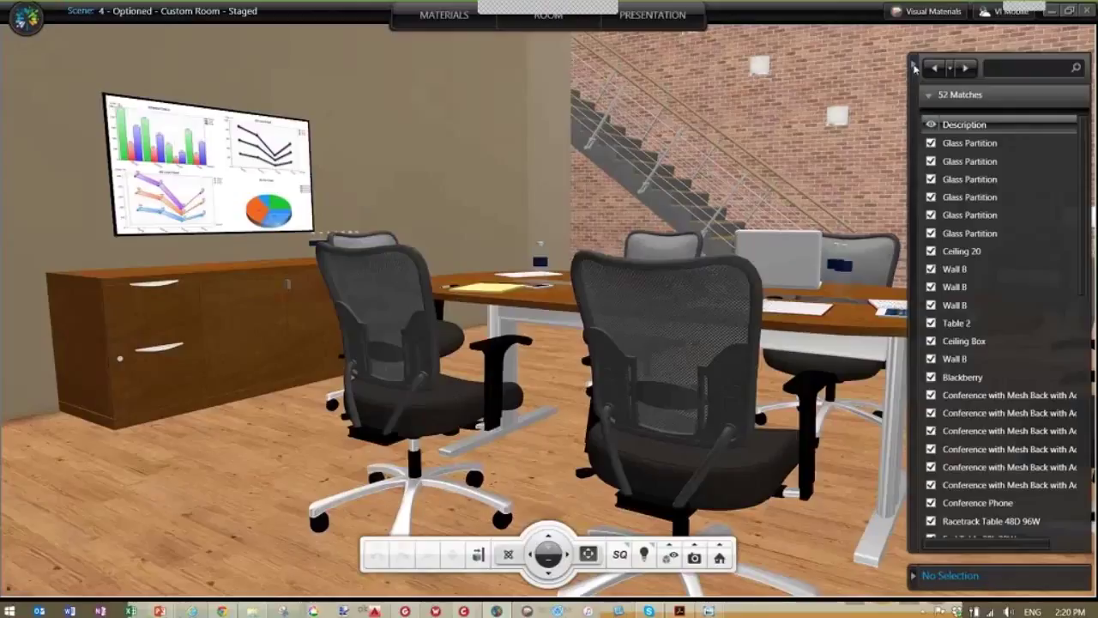
{"action": "left_click", "coordinate": [913, 66]}
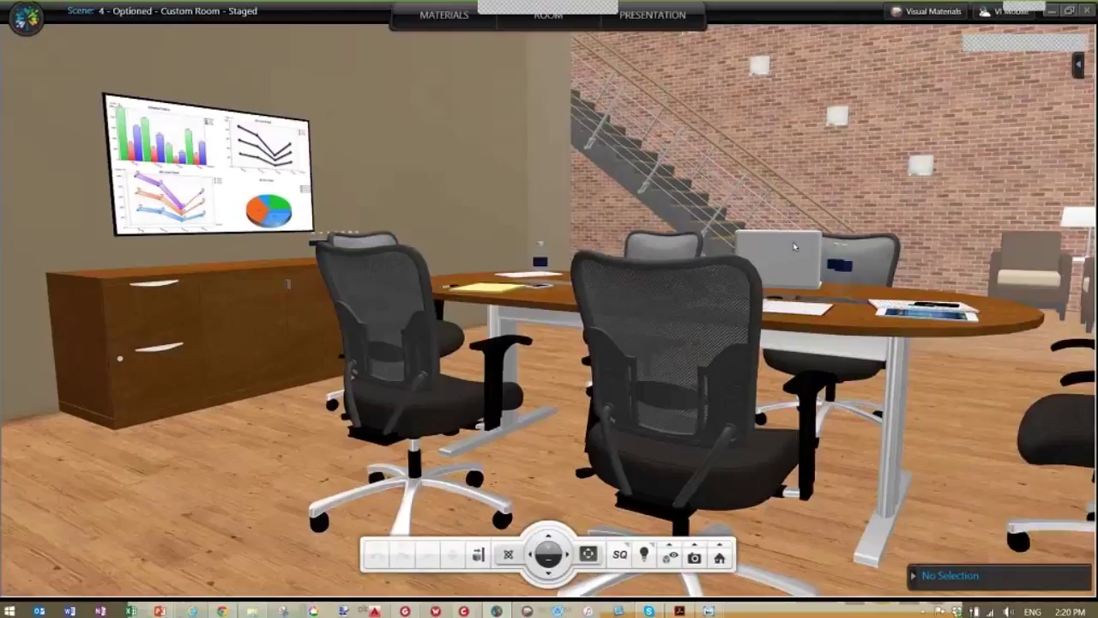
{"action": "mouse_move", "coordinate": [779, 216]}
{"action": "left_mouse_down"}
{"action": "mouse_move", "coordinate": [775, 204]}
{"action": "mouse_move", "coordinate": [779, 217]}
{"action": "left_mouse_up"}
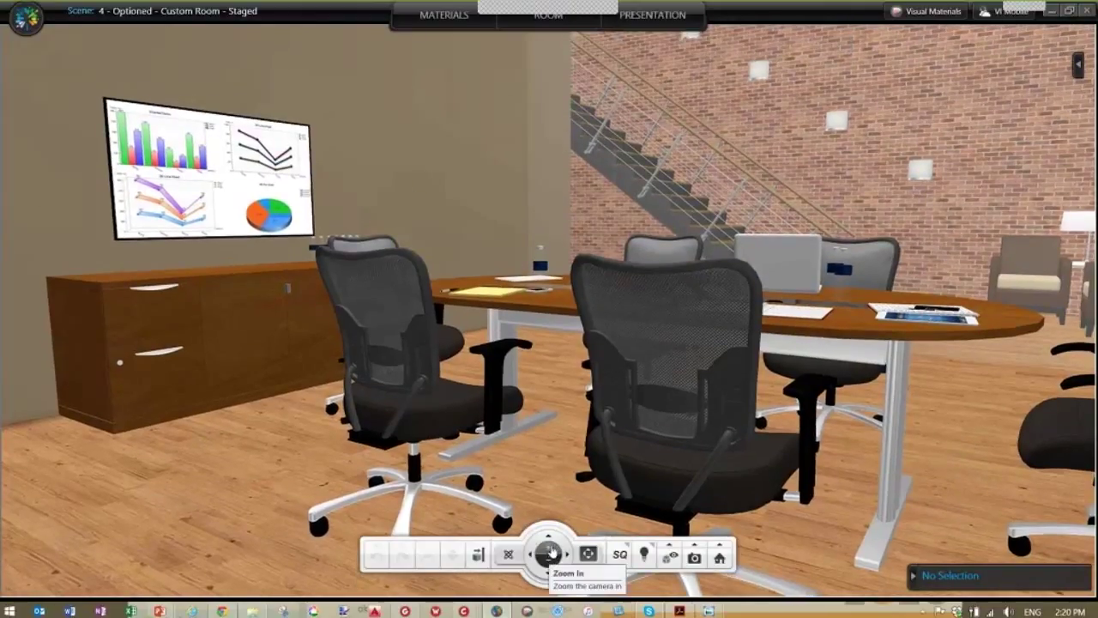
{"action": "left_click_drag", "start_coordinate": [552, 556], "coordinate": [552, 558]}
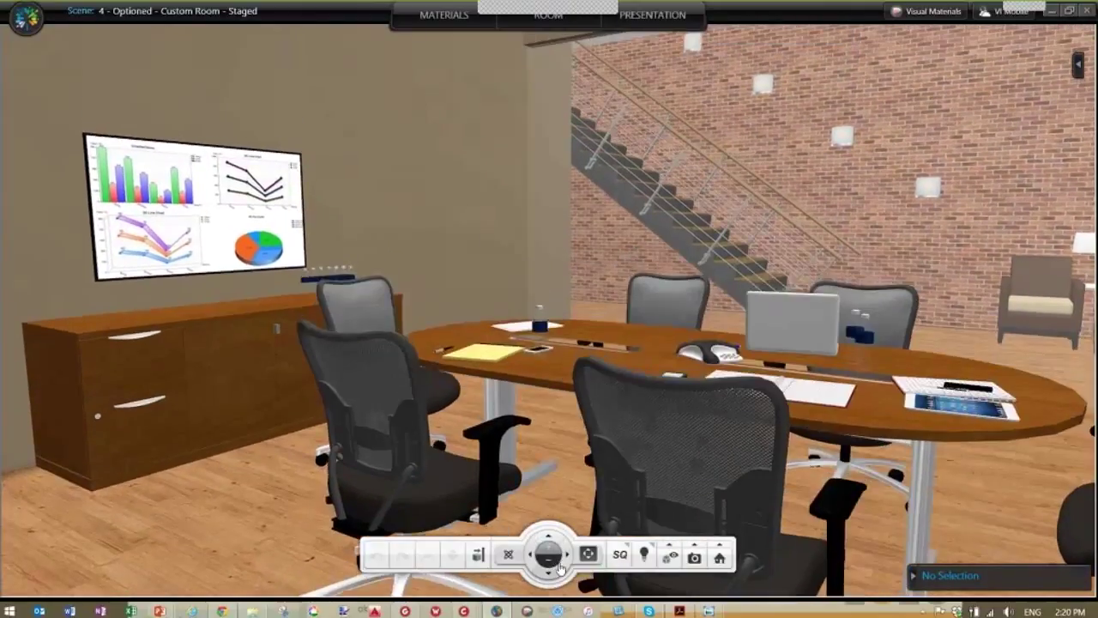
{"action": "left_click_drag", "start_coordinate": [598, 320], "coordinate": [583, 368]}
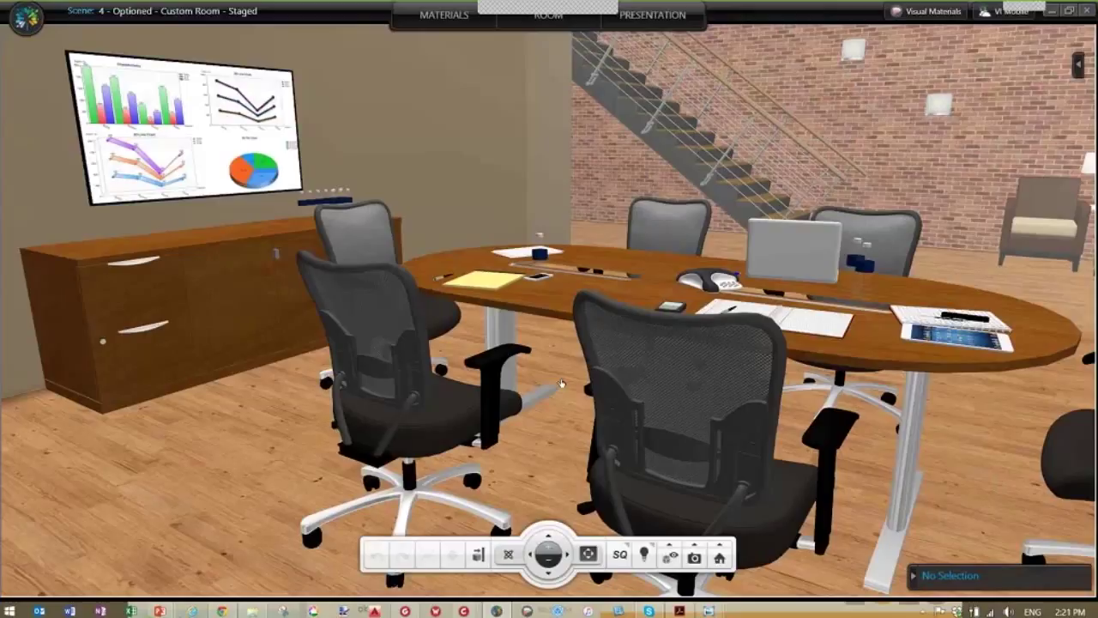
{"action": "middle_click_drag", "start_coordinate": [620, 456], "coordinate": [612, 466]}
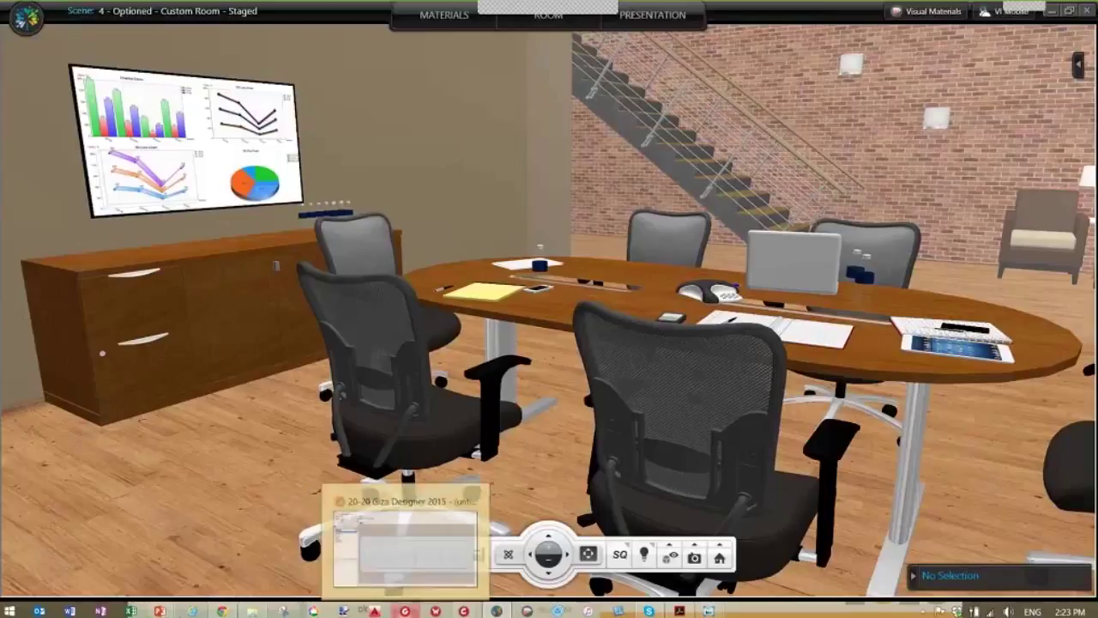
Step: Render the staged conference room in the HQ display mode
{"action": "mouse_move", "coordinate": [532, 603]}
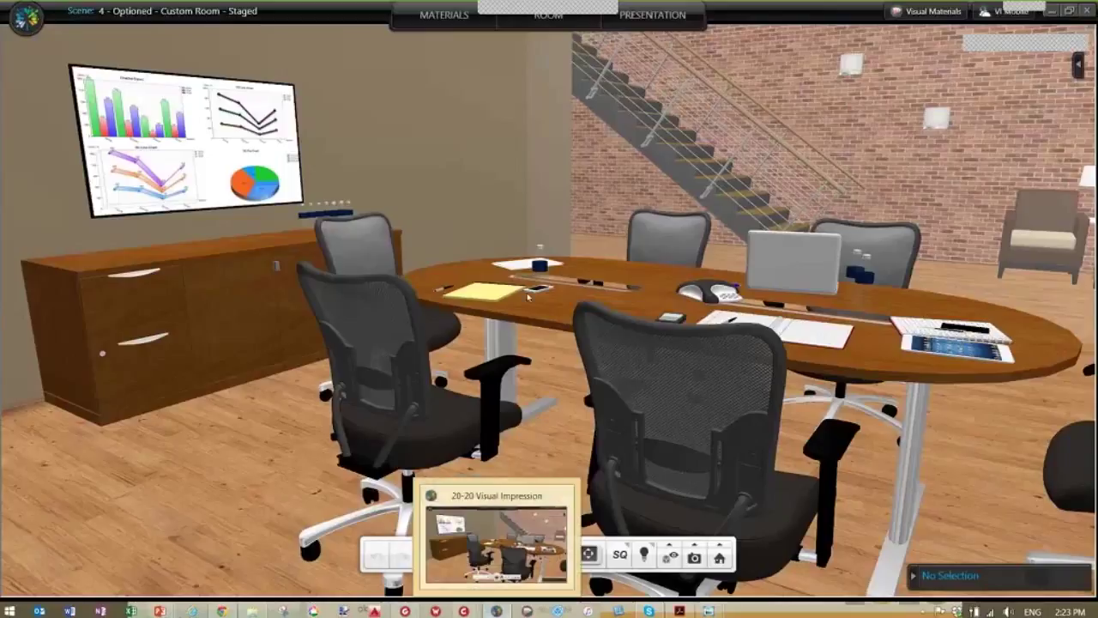
{"action": "left_click", "coordinate": [619, 556]}
{"action": "left_click", "coordinate": [617, 482]}
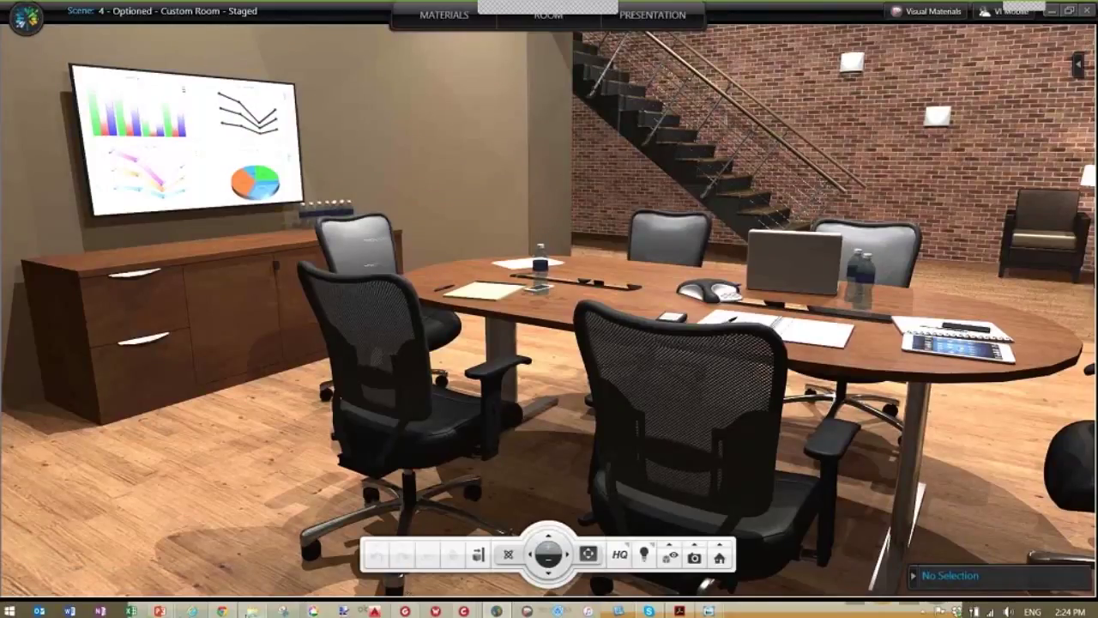
Step: Switch to Windows Photo Viewer and browse the saved conference room renderings, starting with DMO HQ+.png
{"action": "mouse_move", "coordinate": [708, 610]}
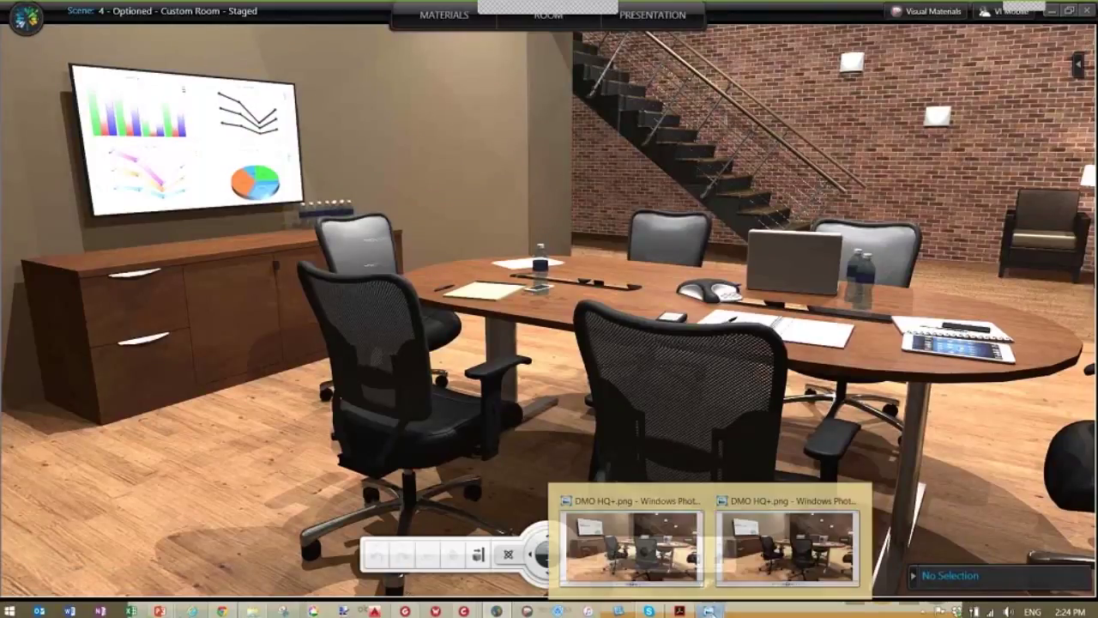
{"action": "left_click", "coordinate": [632, 503]}
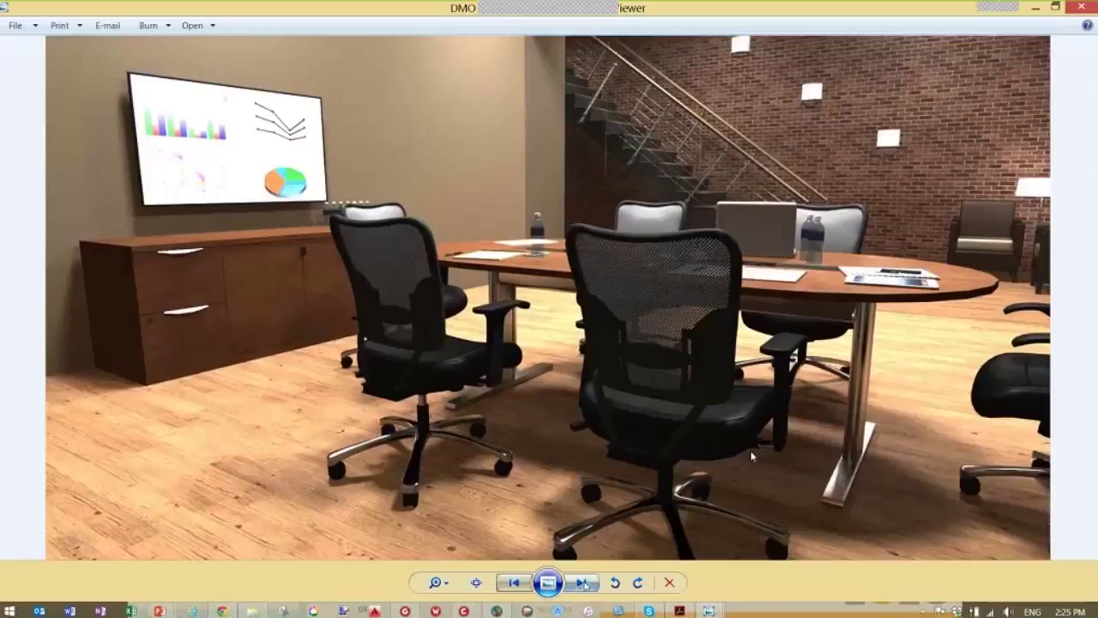
{"action": "left_click", "coordinate": [584, 584]}
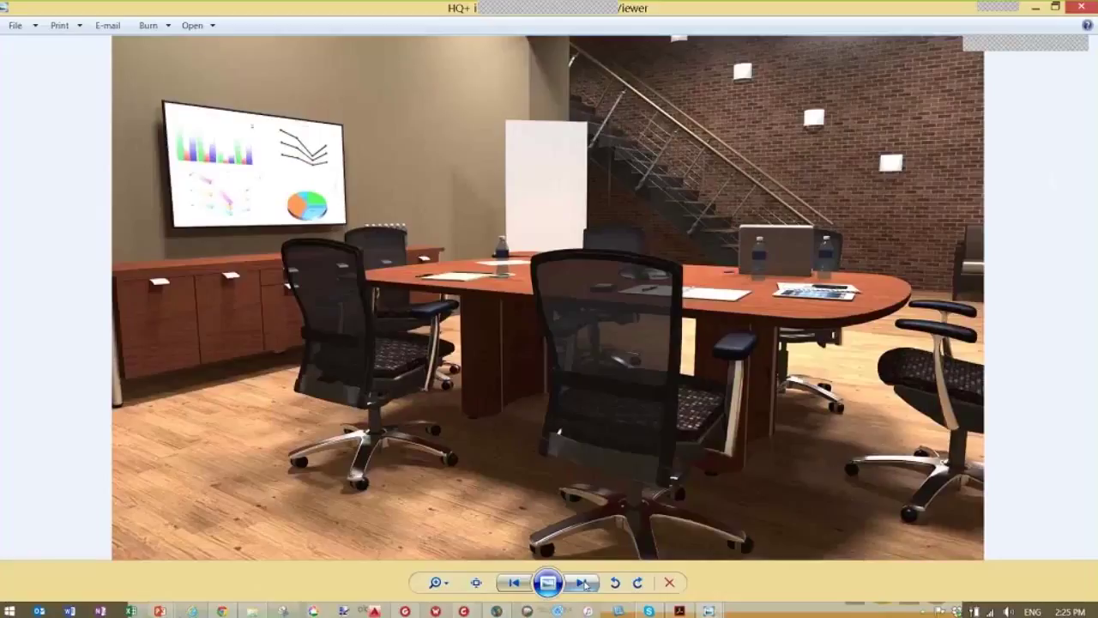
{"action": "left_click", "coordinate": [583, 584]}
{"action": "left_click", "coordinate": [583, 583]}
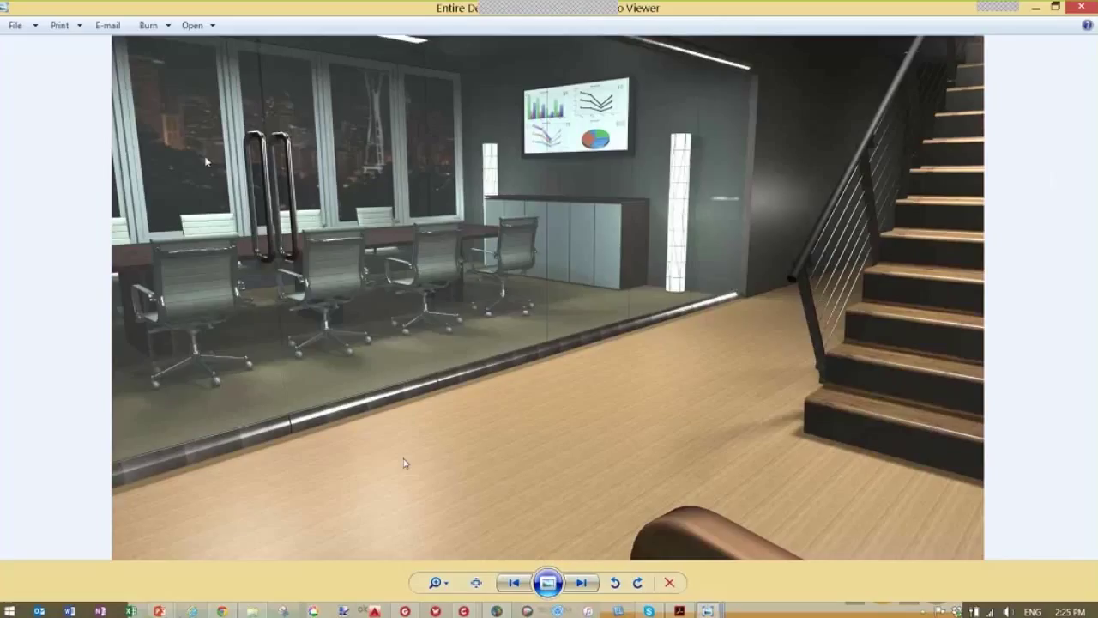
{"action": "left_click", "coordinate": [582, 583]}
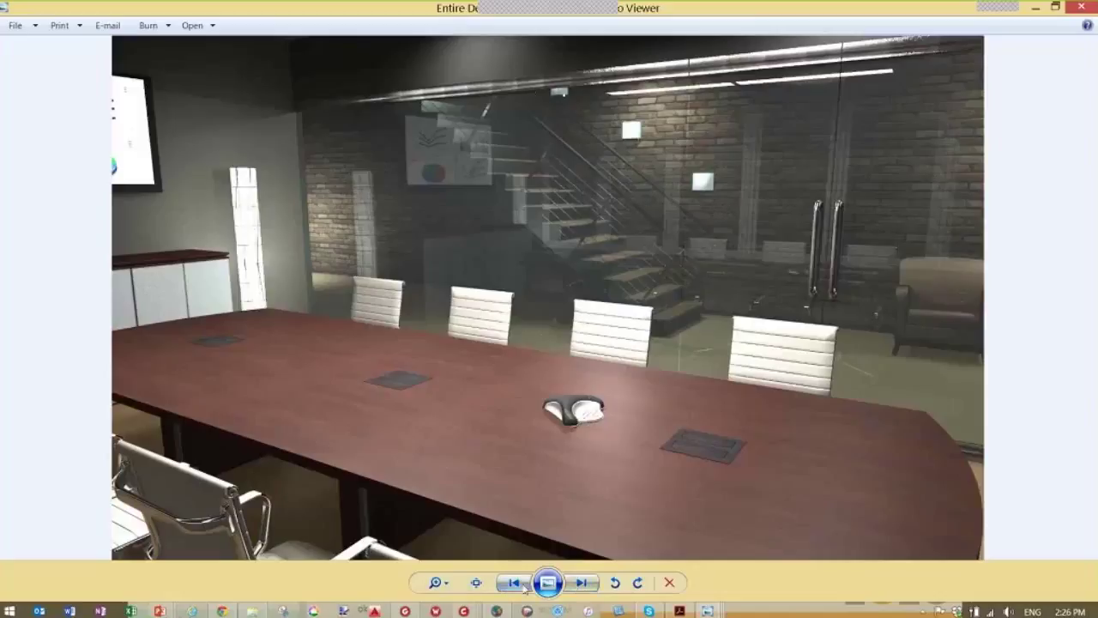
{"action": "left_click", "coordinate": [580, 583]}
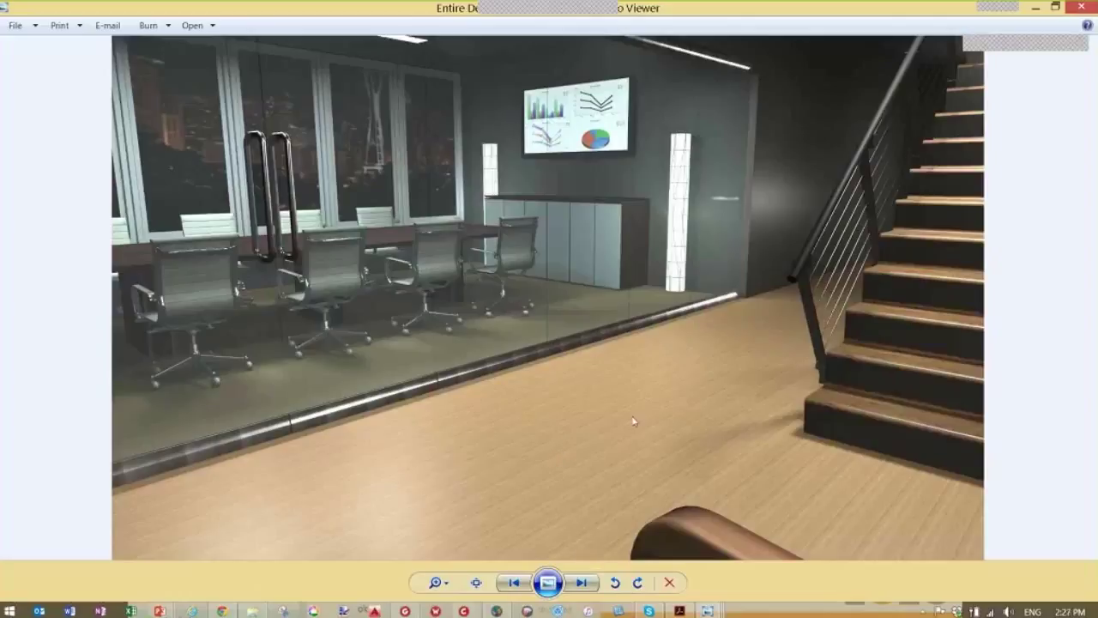
Step: Return to 20-20 Visual Impression and set the staged room's display mode to SQ
{"action": "left_click", "coordinate": [496, 610]}
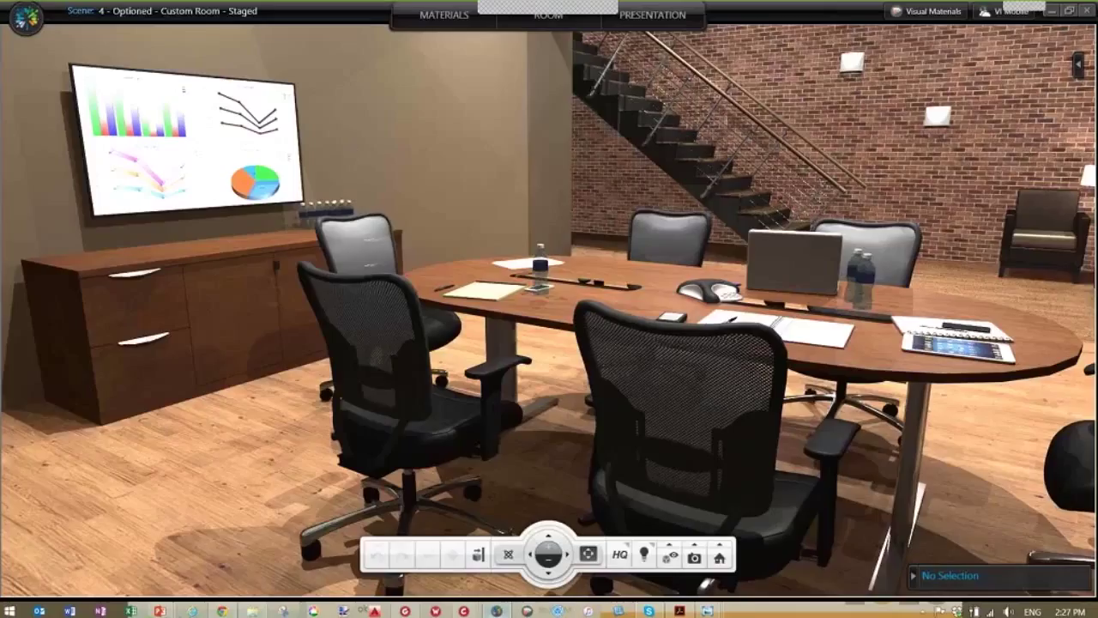
{"action": "left_click", "coordinate": [620, 555]}
{"action": "left_click", "coordinate": [628, 513]}
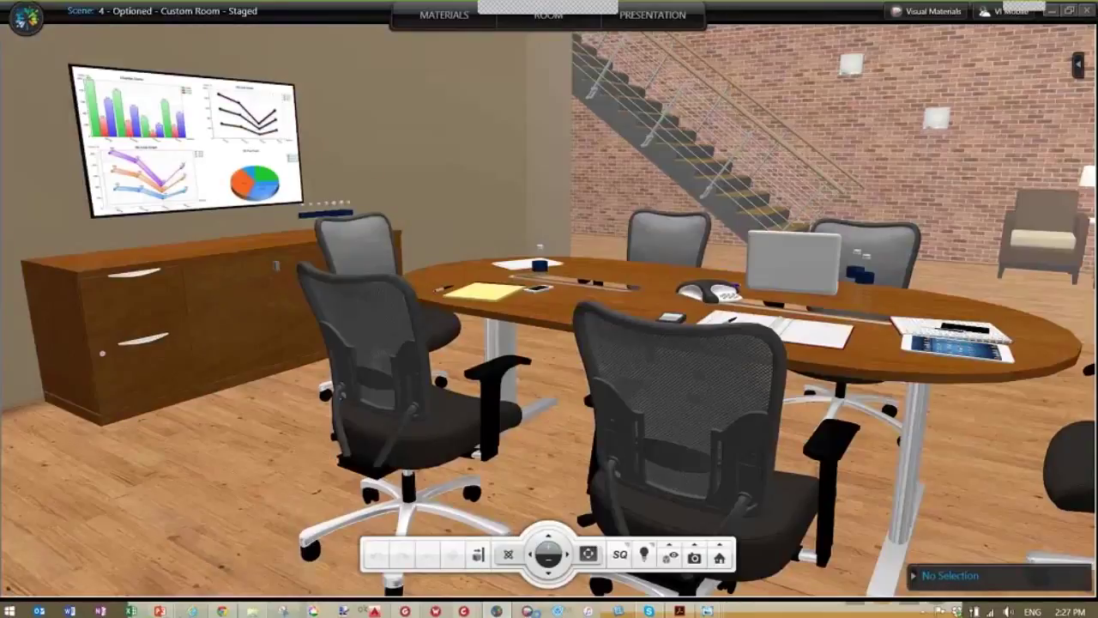
Step: Open the Visual Materials library, move it aside, and show the racetrack table's advanced material layers
{"action": "left_click", "coordinate": [526, 611]}
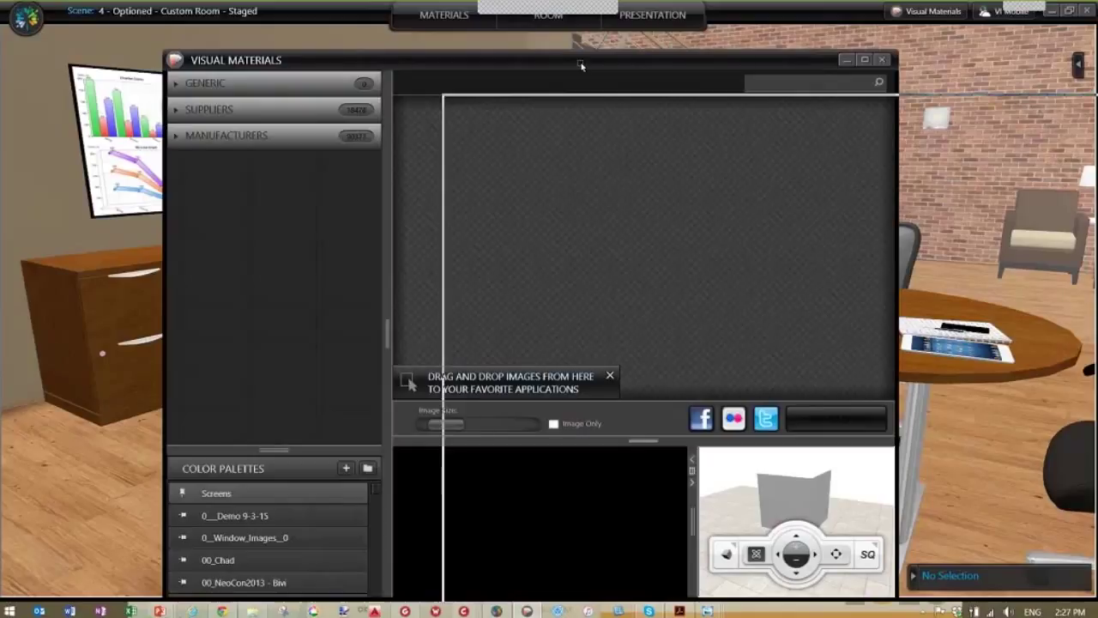
{"action": "left_click_drag", "start_coordinate": [581, 67], "coordinate": [859, 111]}
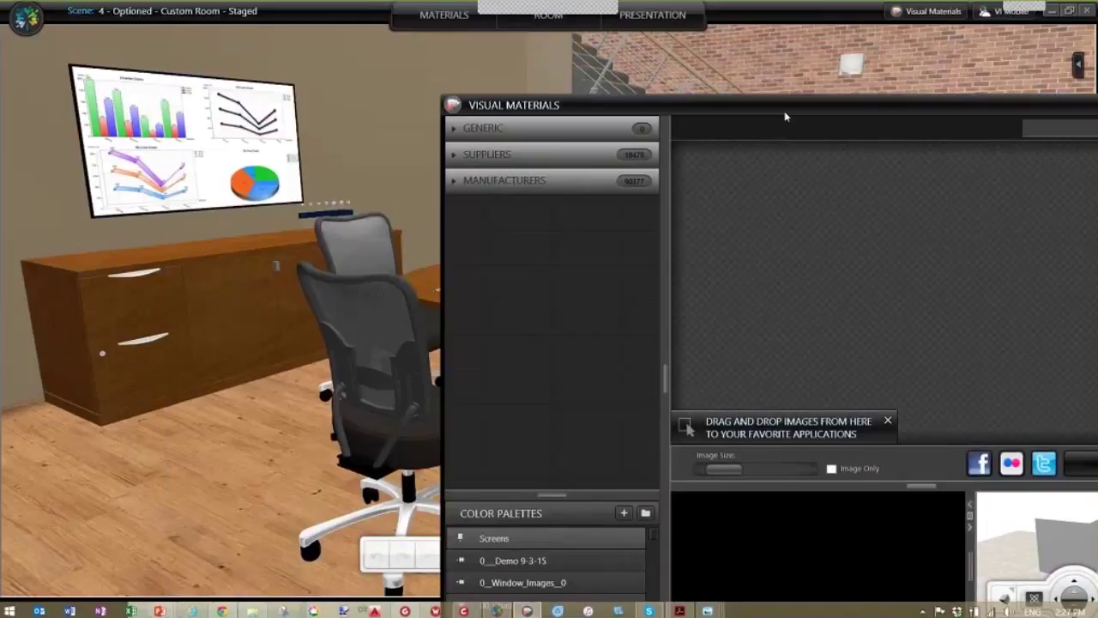
{"action": "left_click_drag", "start_coordinate": [939, 170], "coordinate": [974, 183]}
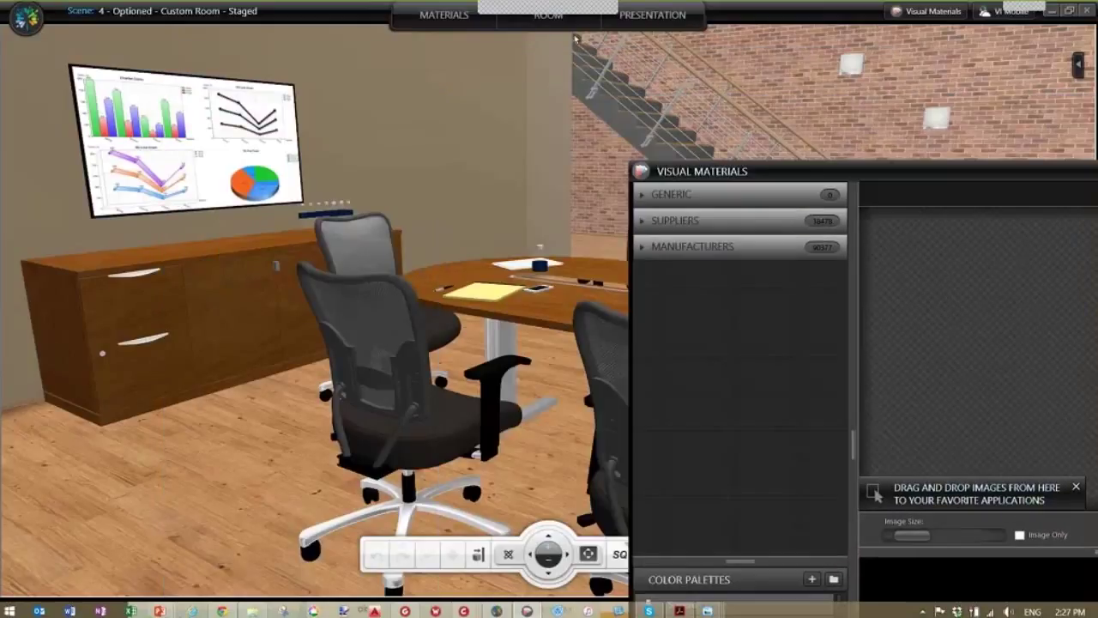
{"action": "left_click", "coordinate": [444, 18]}
{"action": "left_click", "coordinate": [159, 69]}
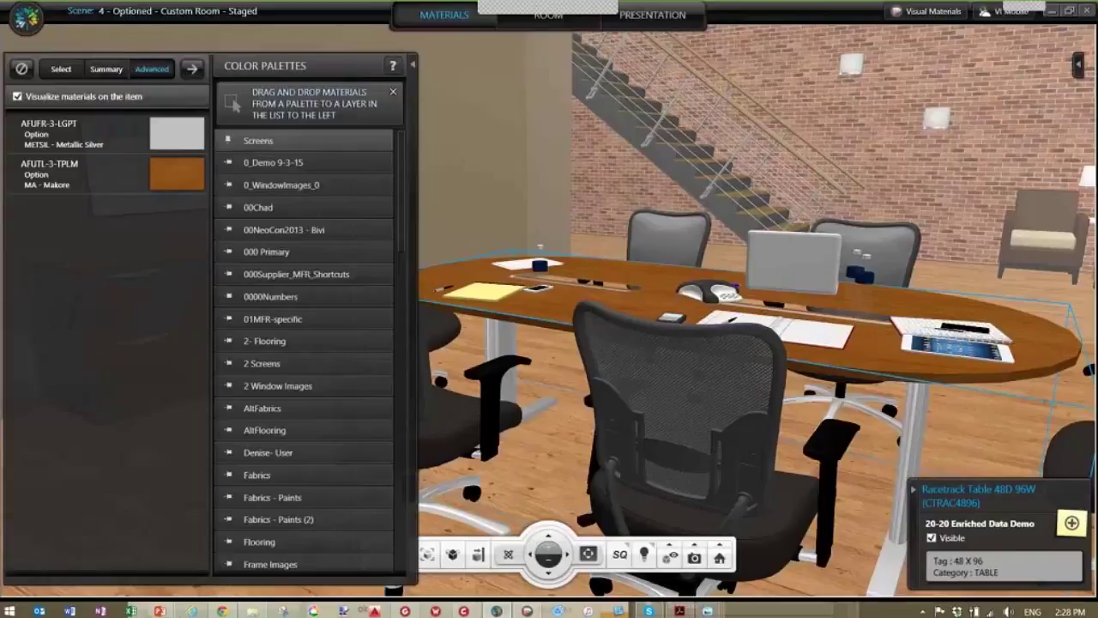
Step: Show the Glass materials of the manufacturer 20-20 Enriched Data Demo in Visual Materials, keeping the table's material layers in sight
{"action": "left_click", "coordinate": [526, 610]}
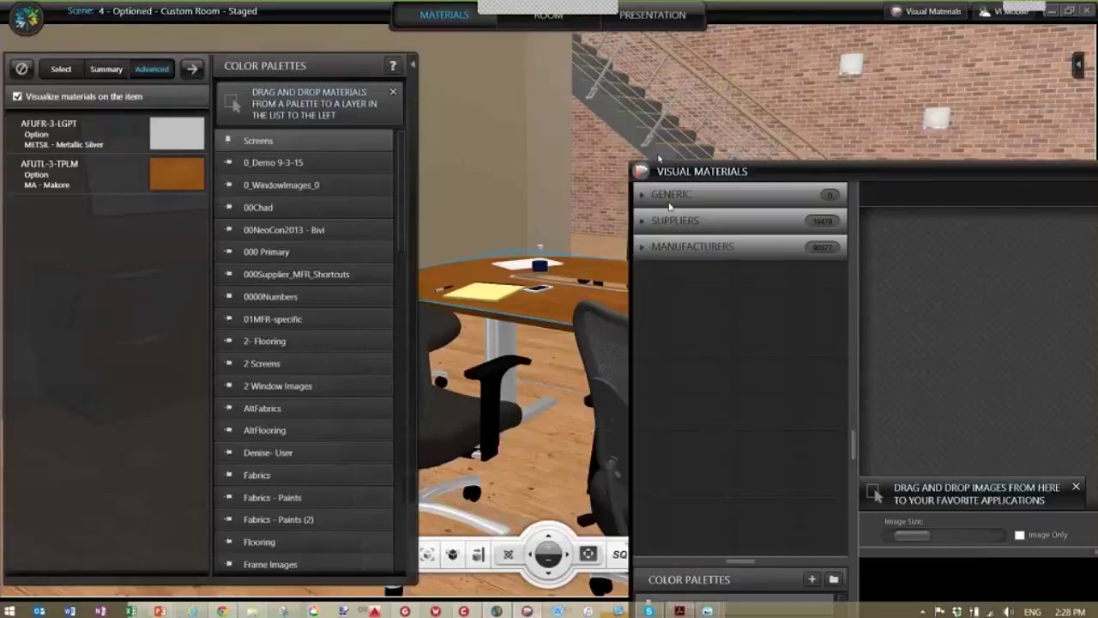
{"action": "left_click", "coordinate": [643, 247]}
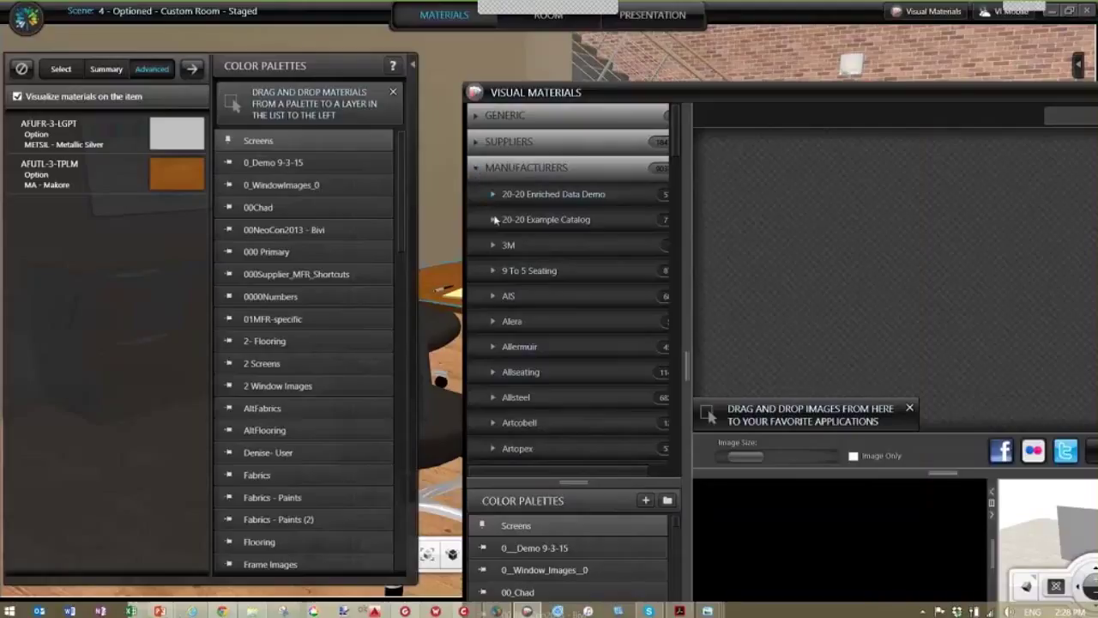
{"action": "left_click", "coordinate": [493, 194]}
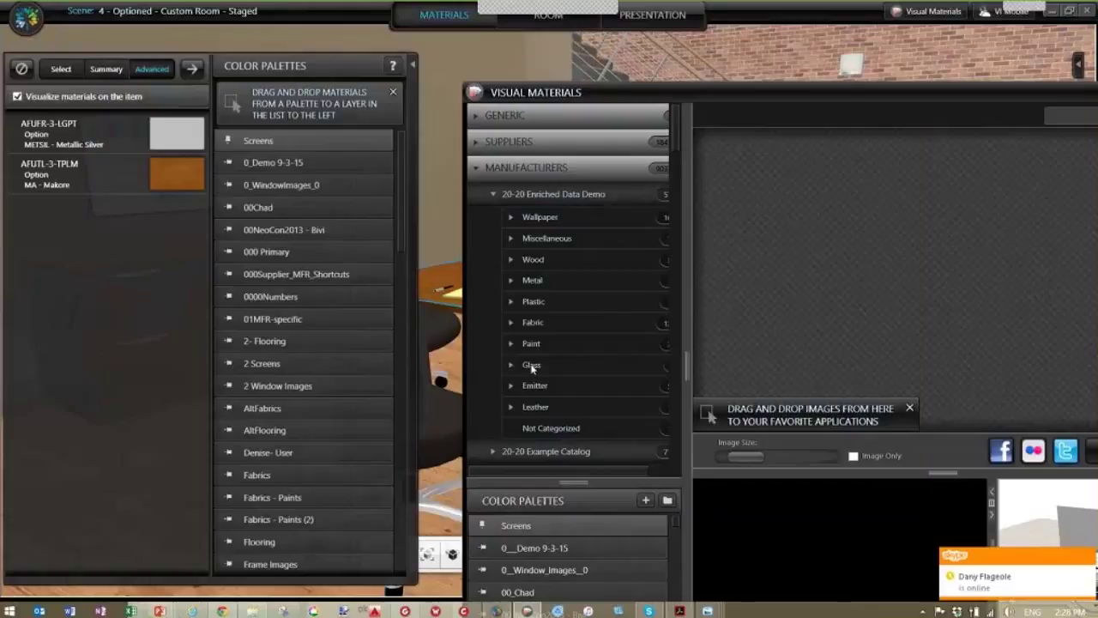
{"action": "left_click", "coordinate": [532, 364]}
{"action": "left_click", "coordinate": [489, 365]}
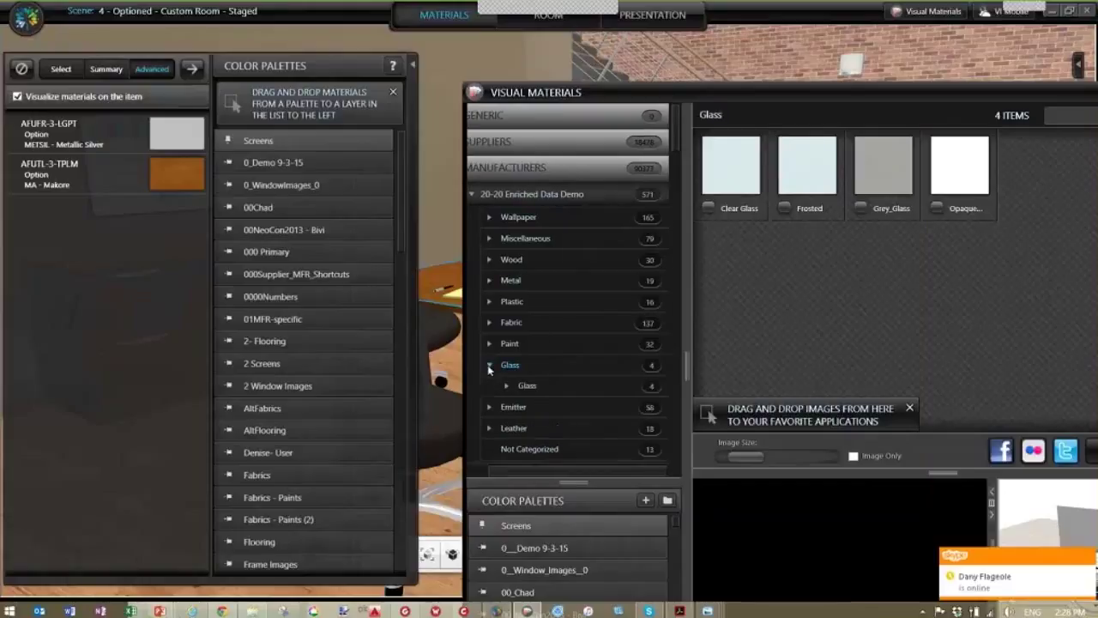
{"action": "left_click_drag", "start_coordinate": [766, 100], "coordinate": [1014, 182]}
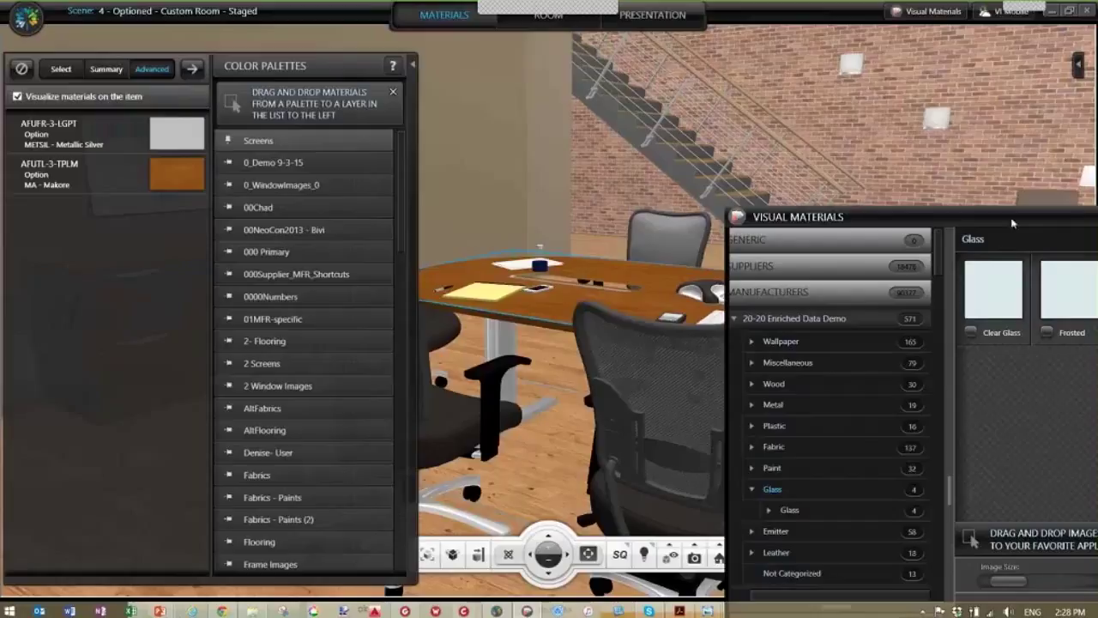
{"action": "left_click_drag", "start_coordinate": [1014, 225], "coordinate": [985, 214]}
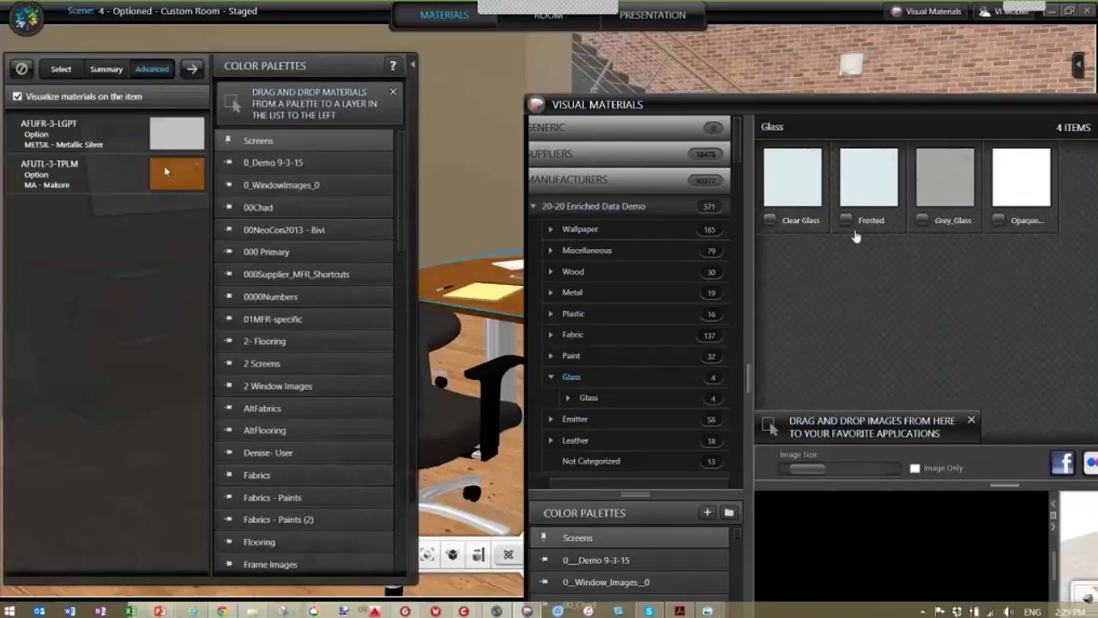
Step: Apply the Grey_Glass material from Visual Materials to the table's AFUTL-3-TPLM layer and examine the tabletop with the library moved aside
{"action": "left_click_drag", "start_coordinate": [945, 187], "coordinate": [179, 175]}
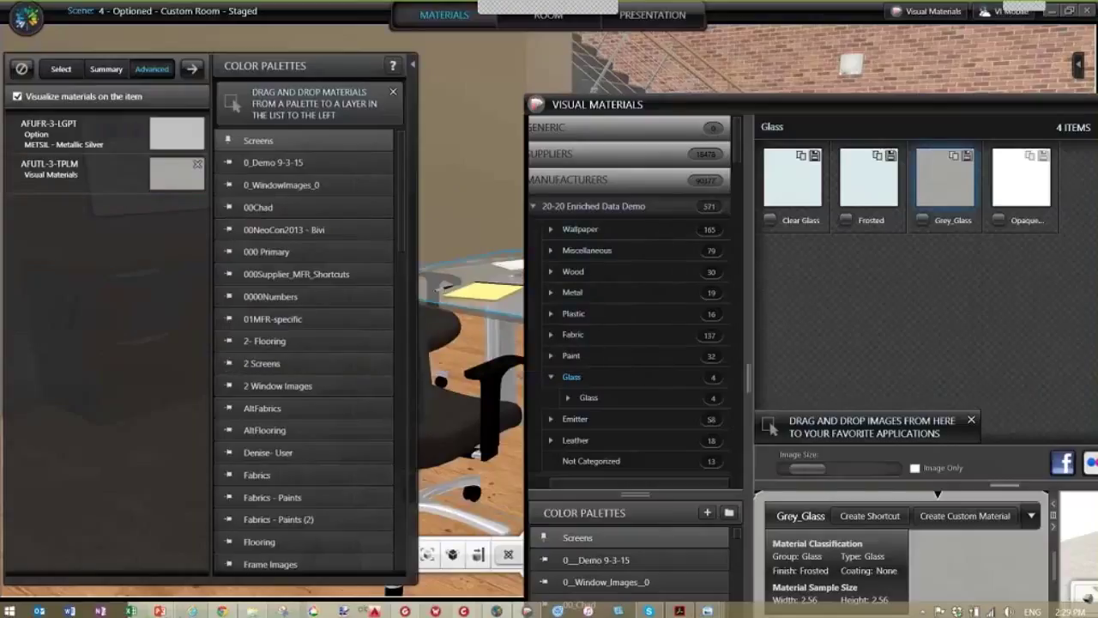
{"action": "left_click_drag", "start_coordinate": [865, 338], "coordinate": [919, 540]}
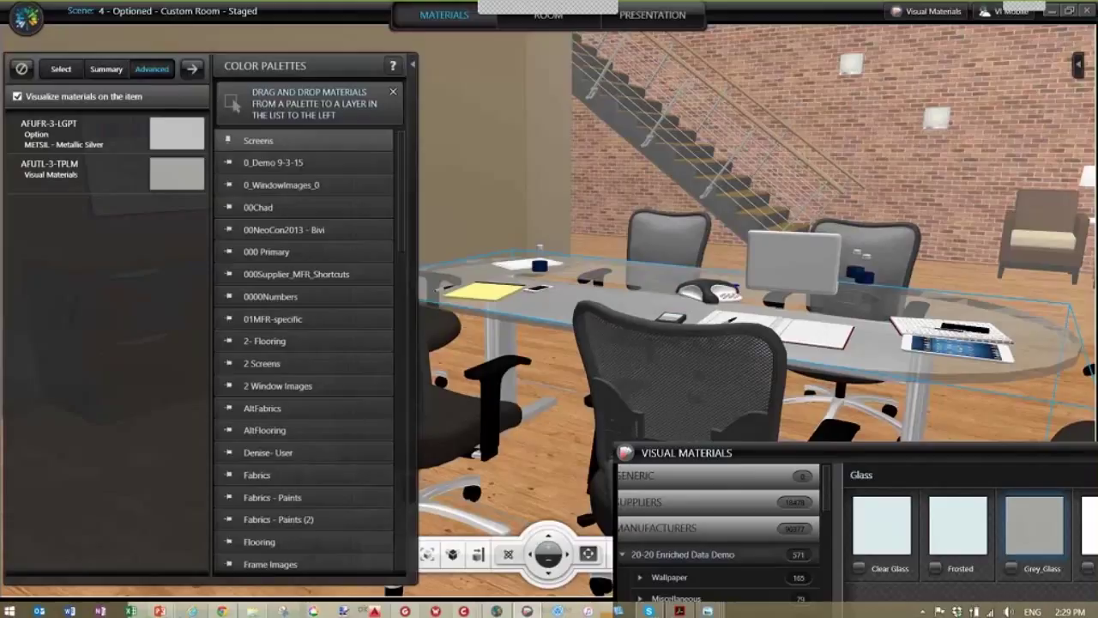
{"action": "left_click_drag", "start_coordinate": [649, 334], "coordinate": [687, 295]}
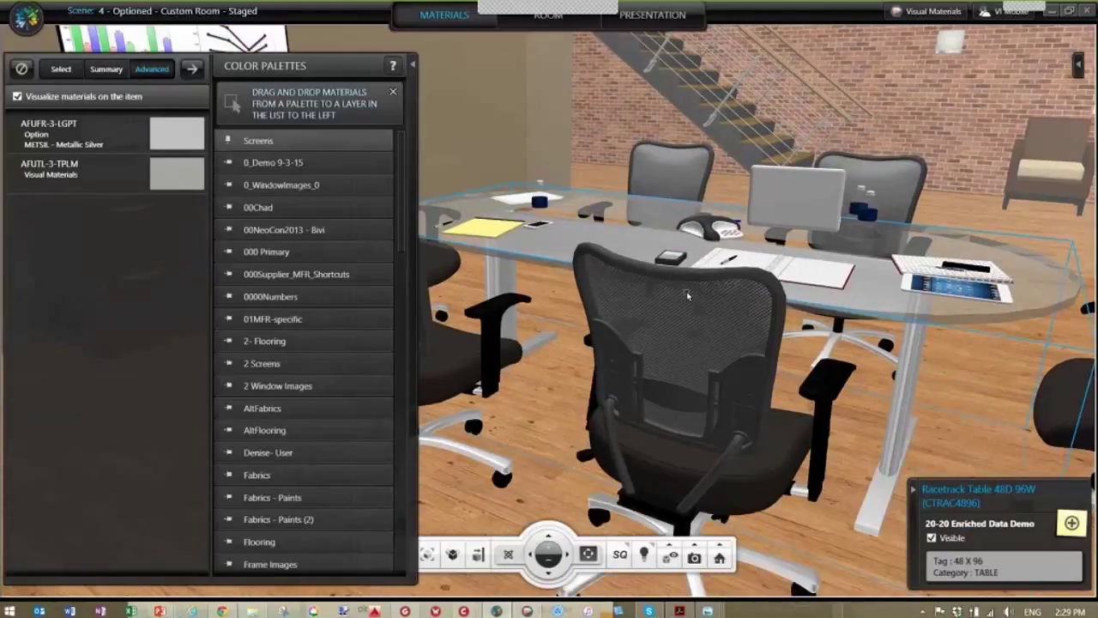
{"action": "left_click", "coordinate": [562, 559]}
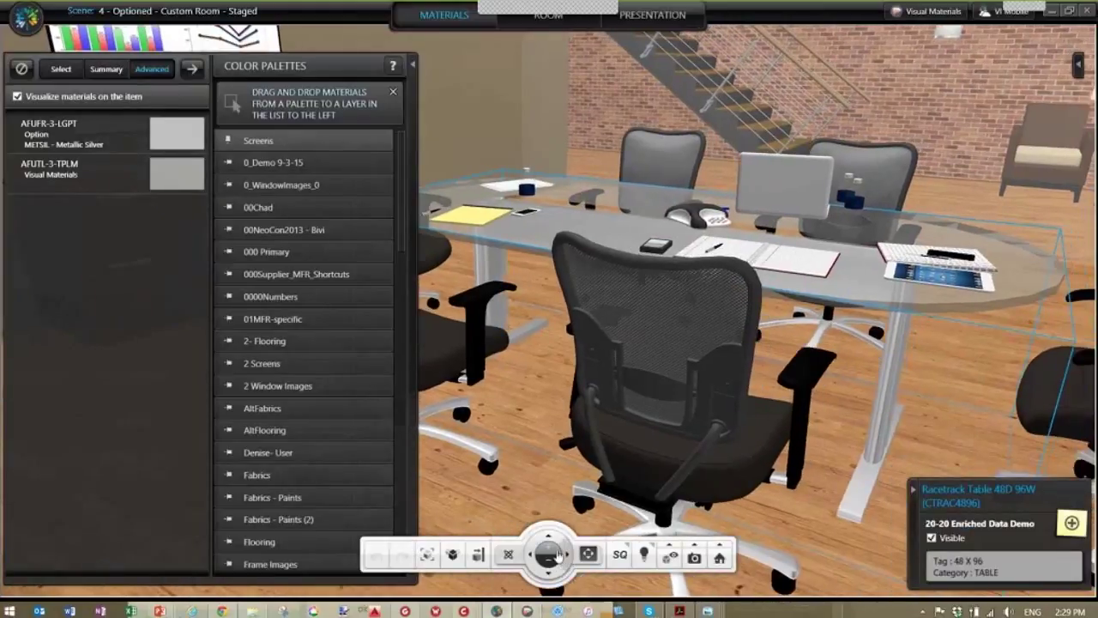
{"action": "left_click", "coordinate": [549, 561]}
{"action": "left_click", "coordinate": [545, 562]}
{"action": "left_click", "coordinate": [545, 562]}
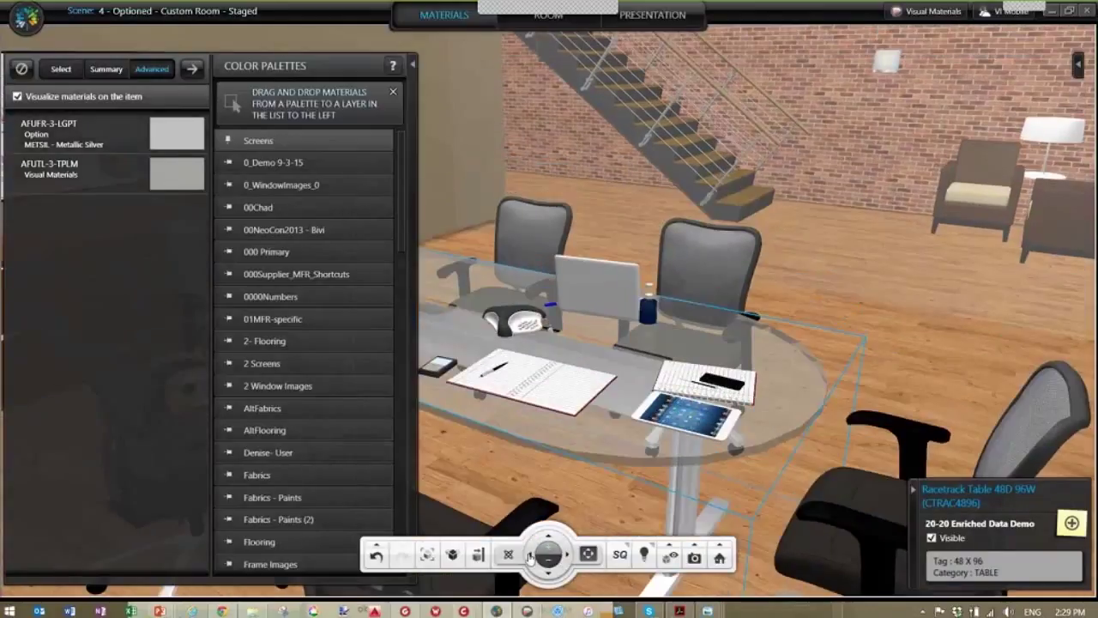
{"action": "left_click", "coordinate": [534, 556]}
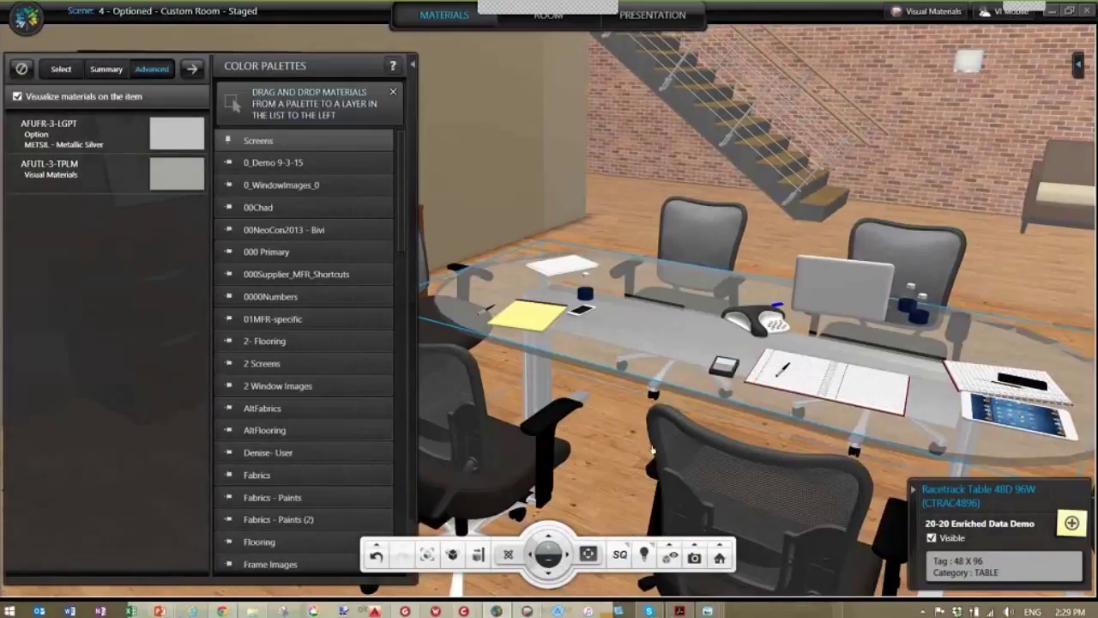
{"action": "left_click", "coordinate": [533, 556]}
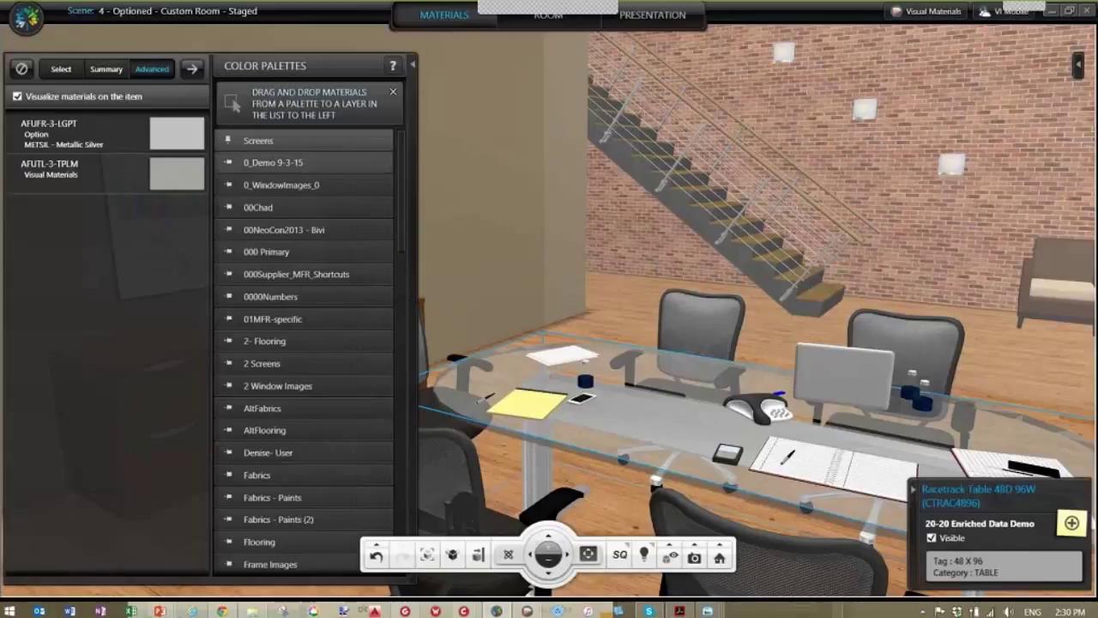
Step: Show the demo color palette's glass materials in Visual Materials, and expand the matching 0_Demo 9-3-15 palette beside the table's layers
{"action": "left_click", "coordinate": [529, 611]}
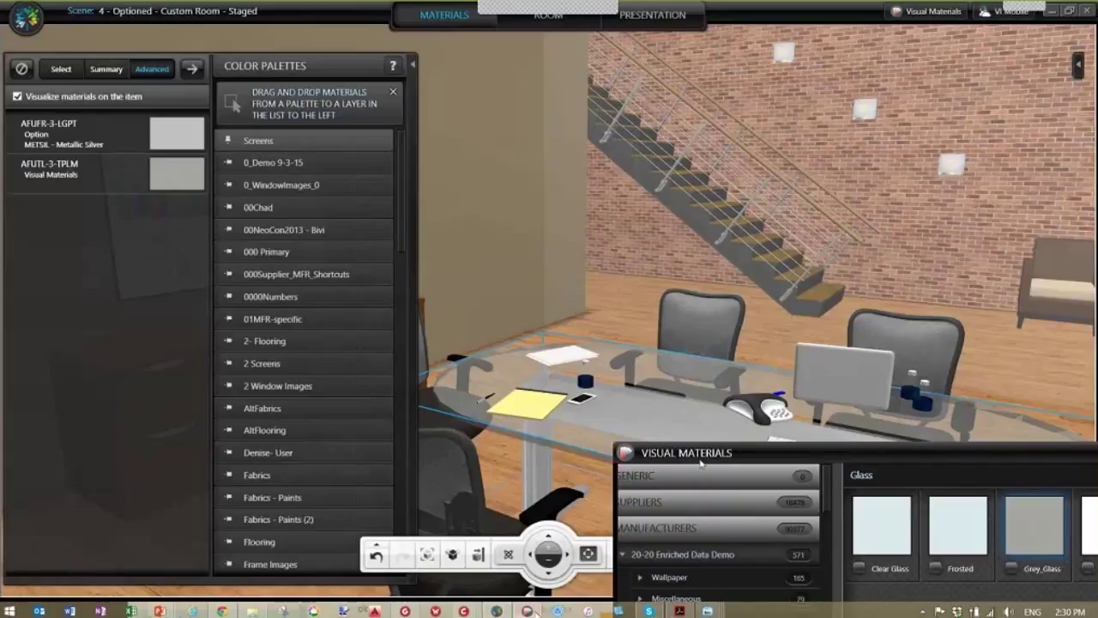
{"action": "left_click_drag", "start_coordinate": [755, 455], "coordinate": [688, 103]}
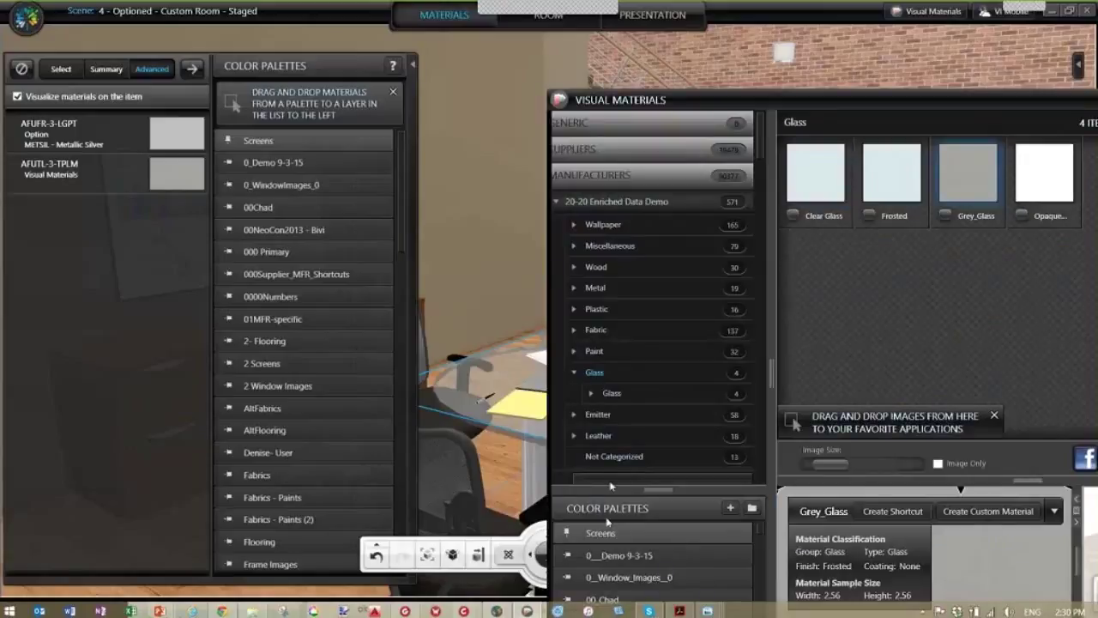
{"action": "left_click", "coordinate": [626, 556]}
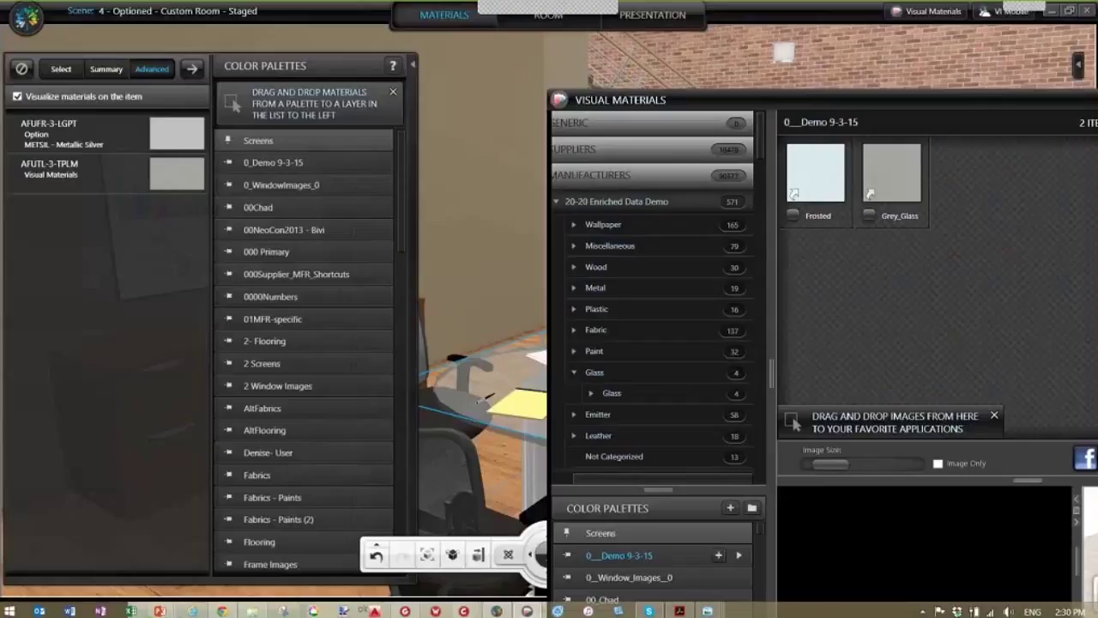
{"action": "mouse_move", "coordinate": [824, 202]}
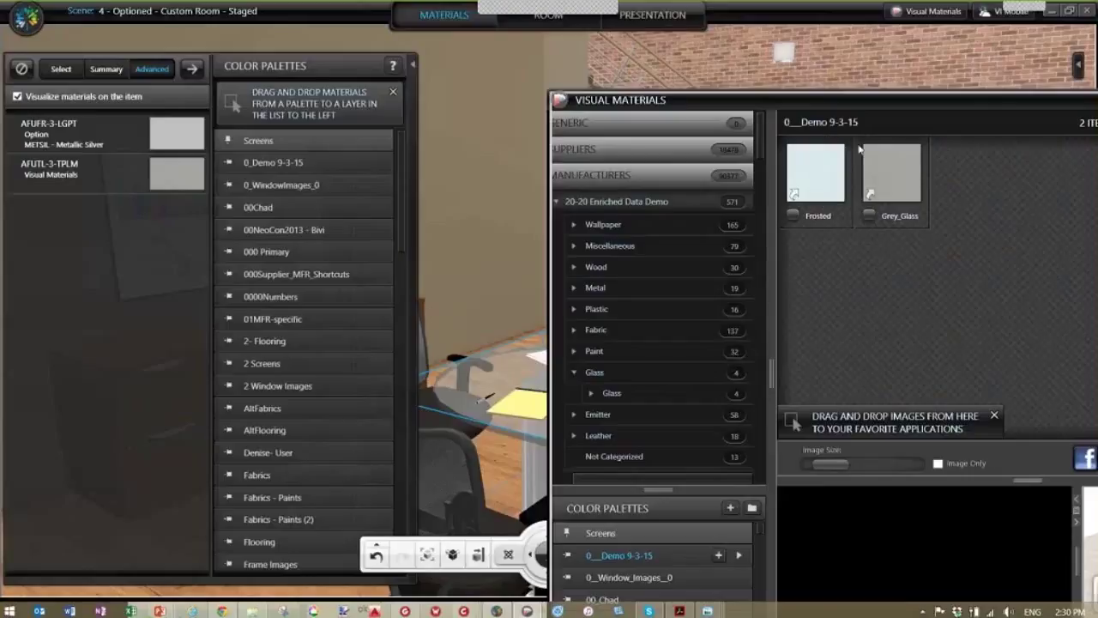
{"action": "left_click_drag", "start_coordinate": [902, 226], "coordinate": [958, 340]}
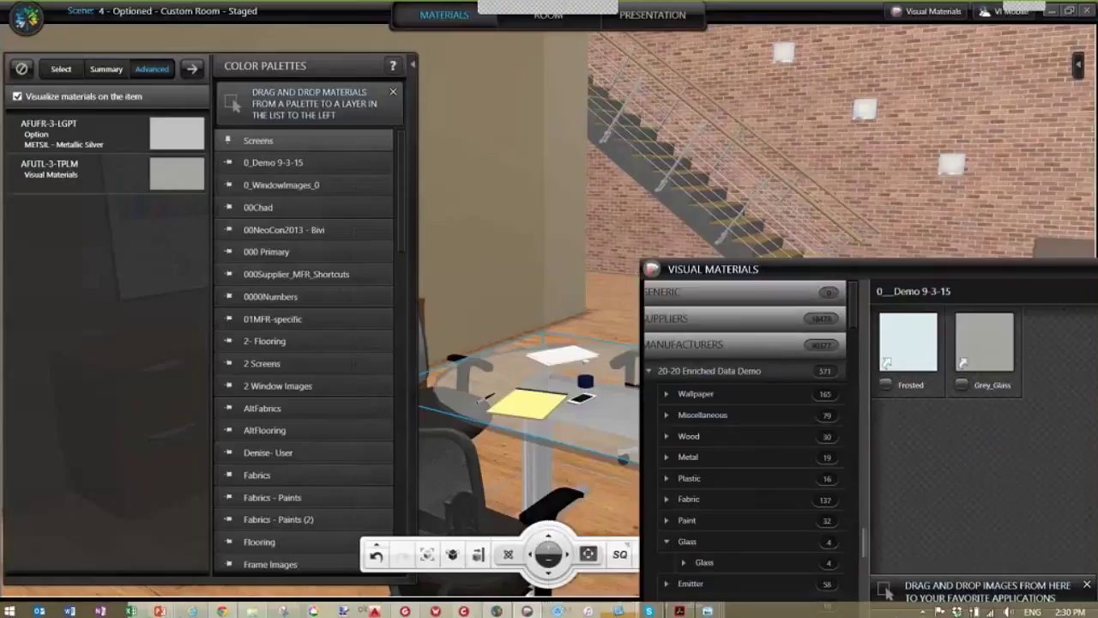
{"action": "left_click", "coordinate": [288, 174]}
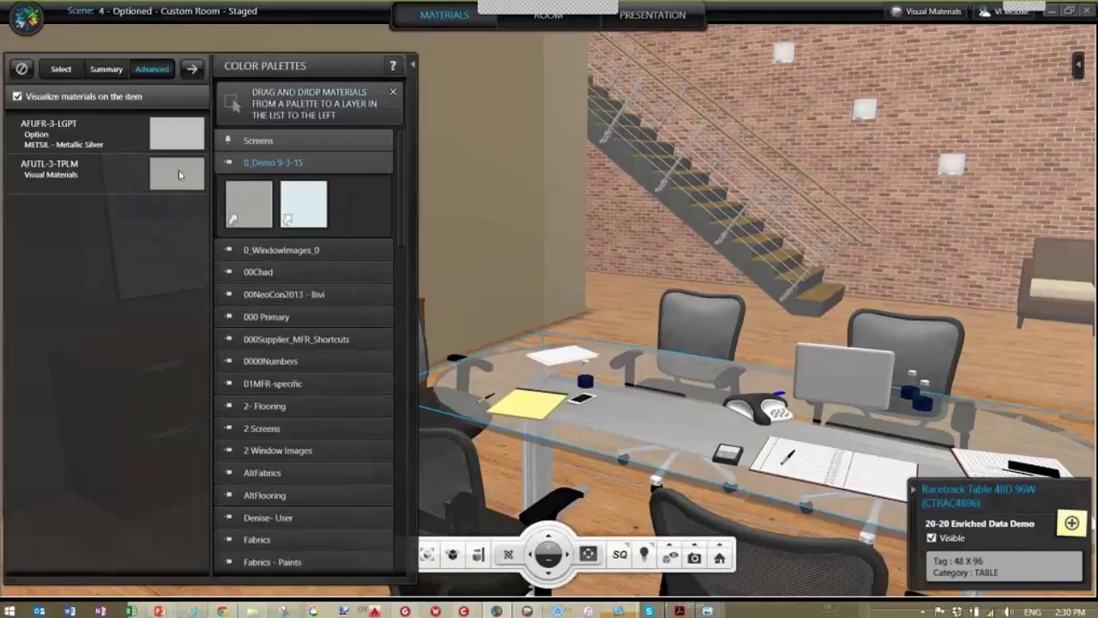
Step: Remove the glass override from the AFUTL-3-TPLM layer, check the option summary, and apply Grey_Glass from the 0_Demo 9-3-15 palette
{"action": "mouse_move", "coordinate": [199, 166]}
{"action": "left_click", "coordinate": [107, 69]}
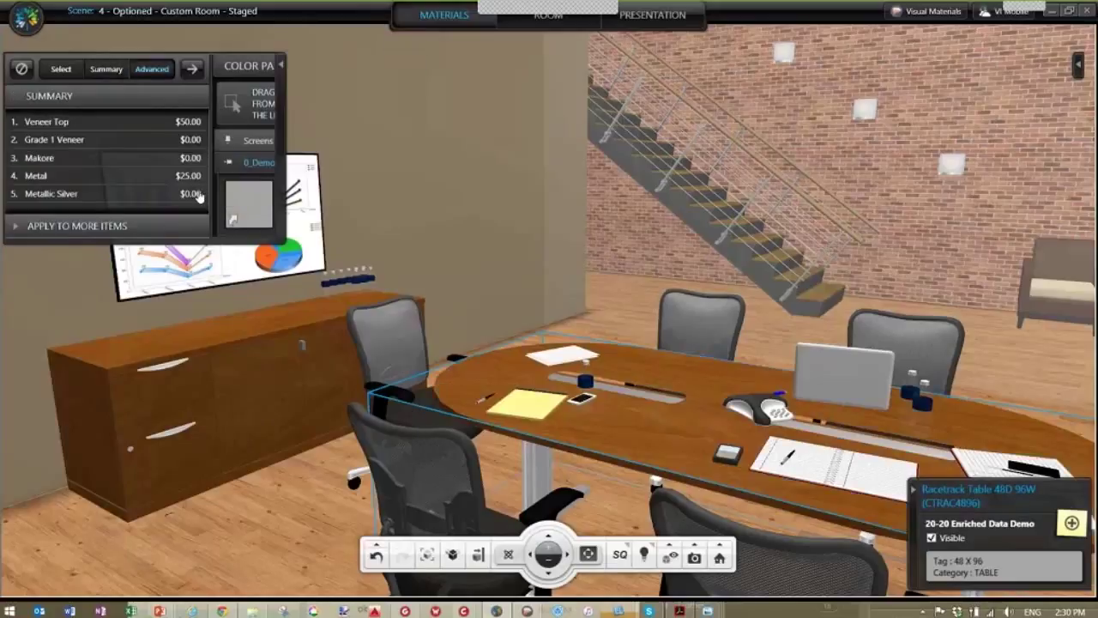
{"action": "left_click", "coordinate": [153, 73]}
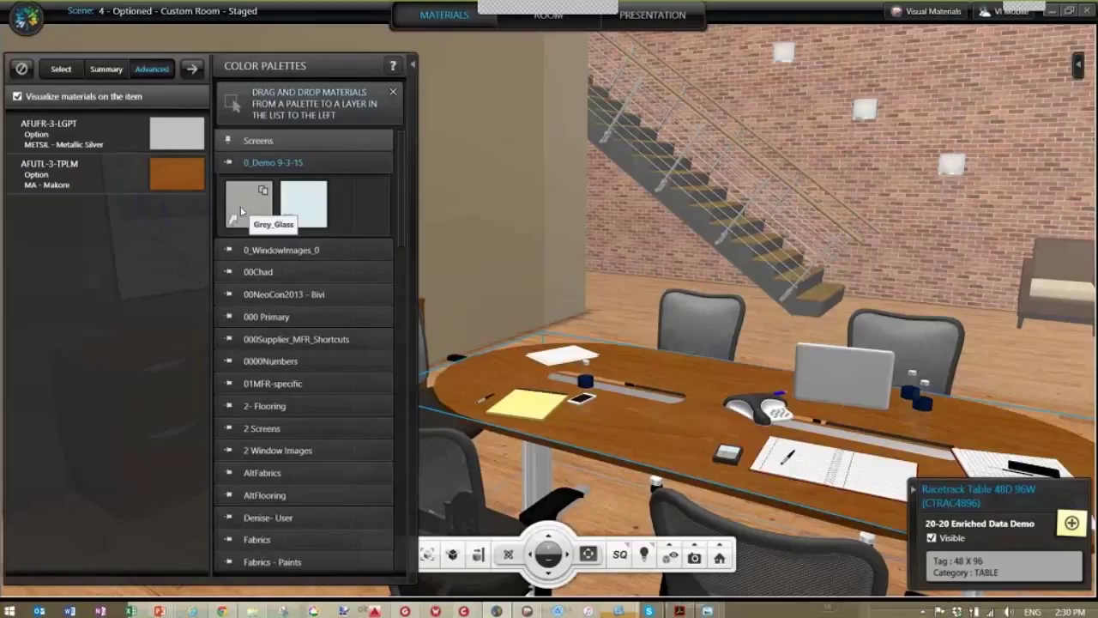
{"action": "left_click_drag", "start_coordinate": [242, 206], "coordinate": [167, 182]}
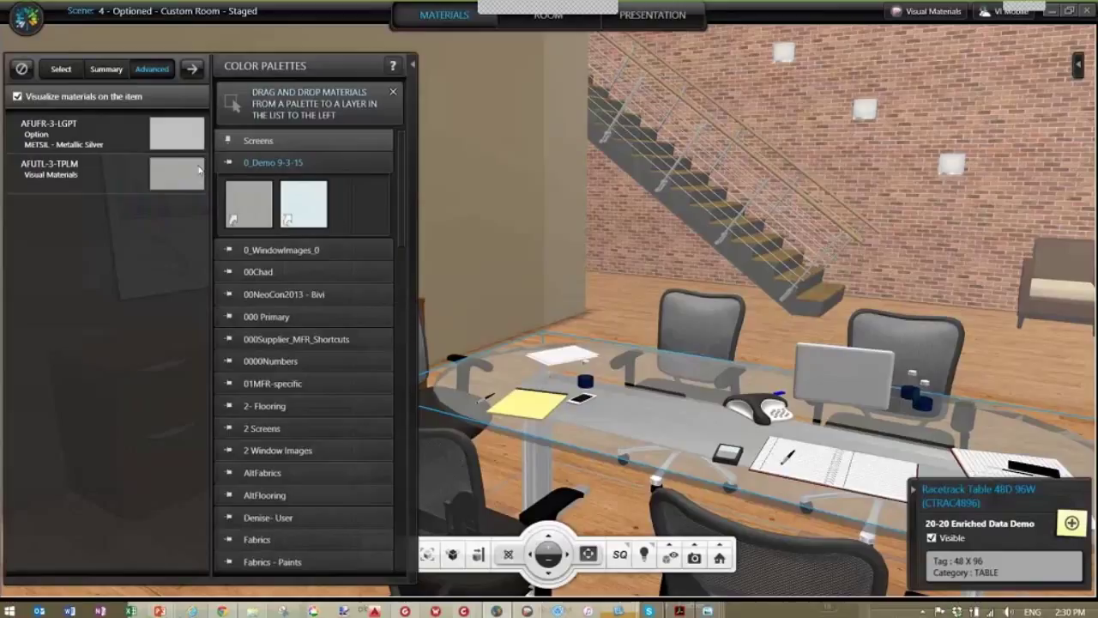
Step: Clear the grey glass from the AFUTL-3-TPLM layer, review the option summary, and apply Frosted glass from the 0_Demo 9-3-15 palette
{"action": "left_click", "coordinate": [197, 166]}
{"action": "left_click", "coordinate": [107, 68]}
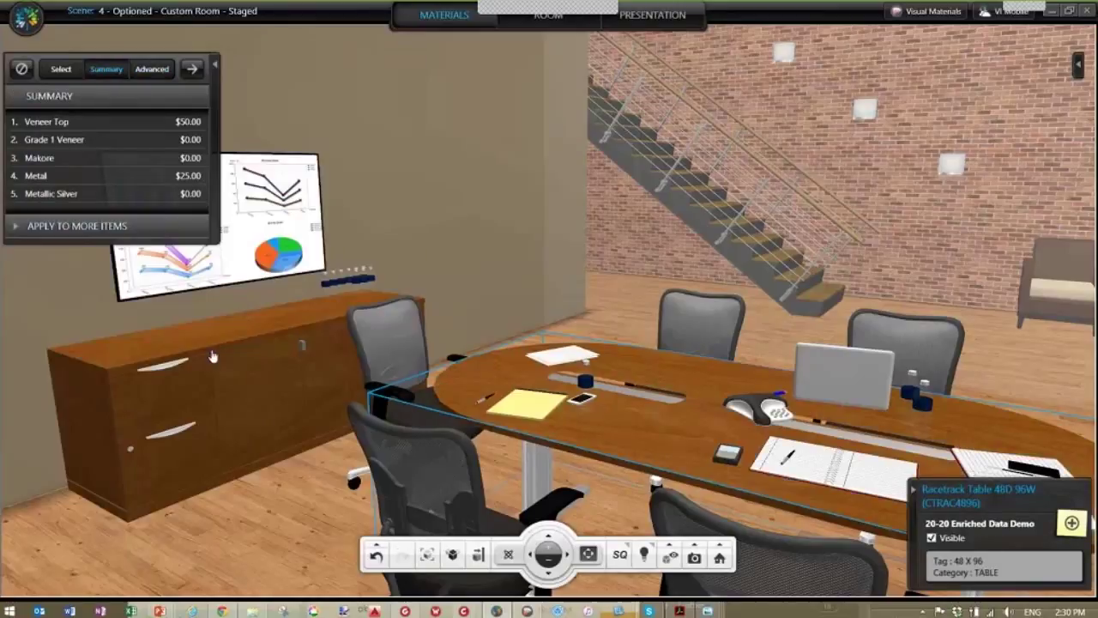
{"action": "left_click", "coordinate": [150, 69]}
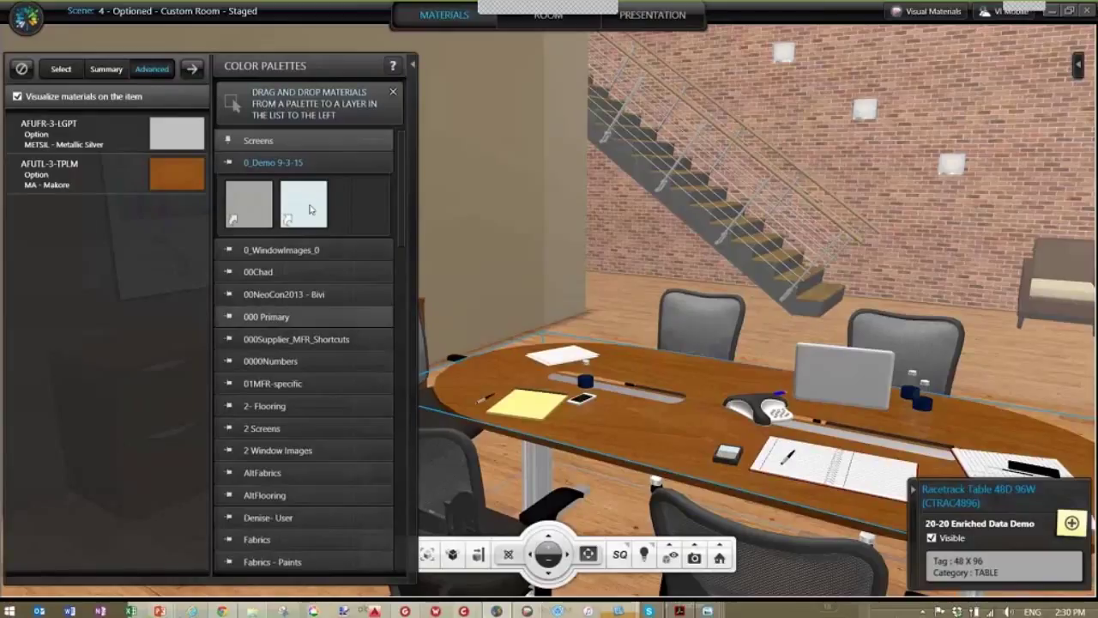
{"action": "mouse_move", "coordinate": [299, 213]}
{"action": "left_click_drag", "start_coordinate": [299, 213], "coordinate": [172, 172]}
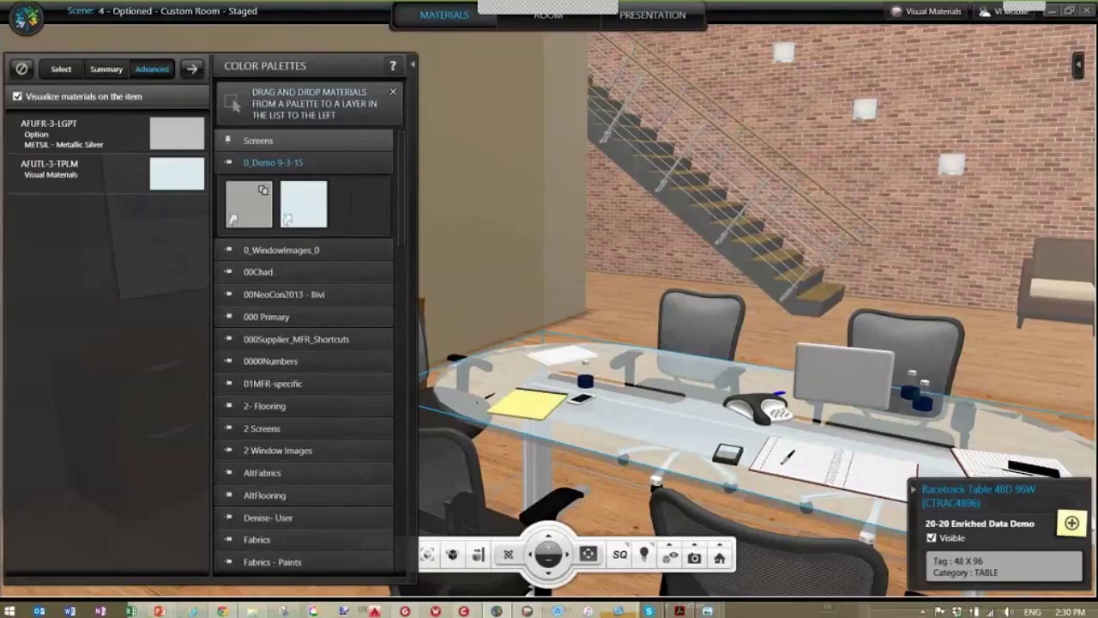
Step: Bring the Visual Materials library back and try to show the Paint materials of 20-20 Enriched Data Demo
{"action": "left_click", "coordinate": [528, 612]}
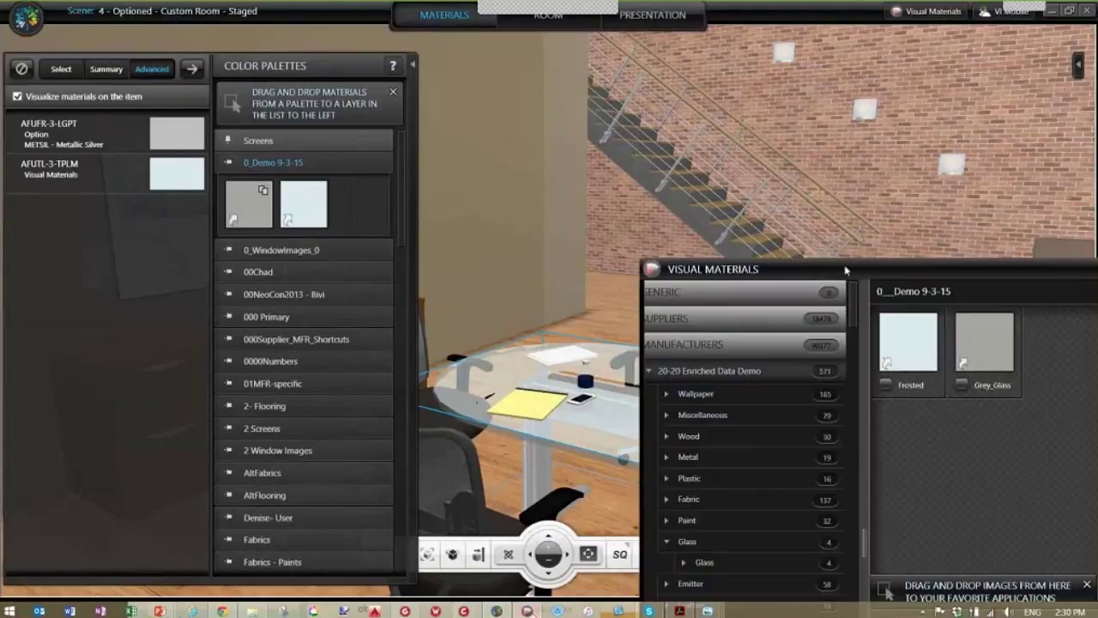
{"action": "left_click_drag", "start_coordinate": [845, 268], "coordinate": [812, 132]}
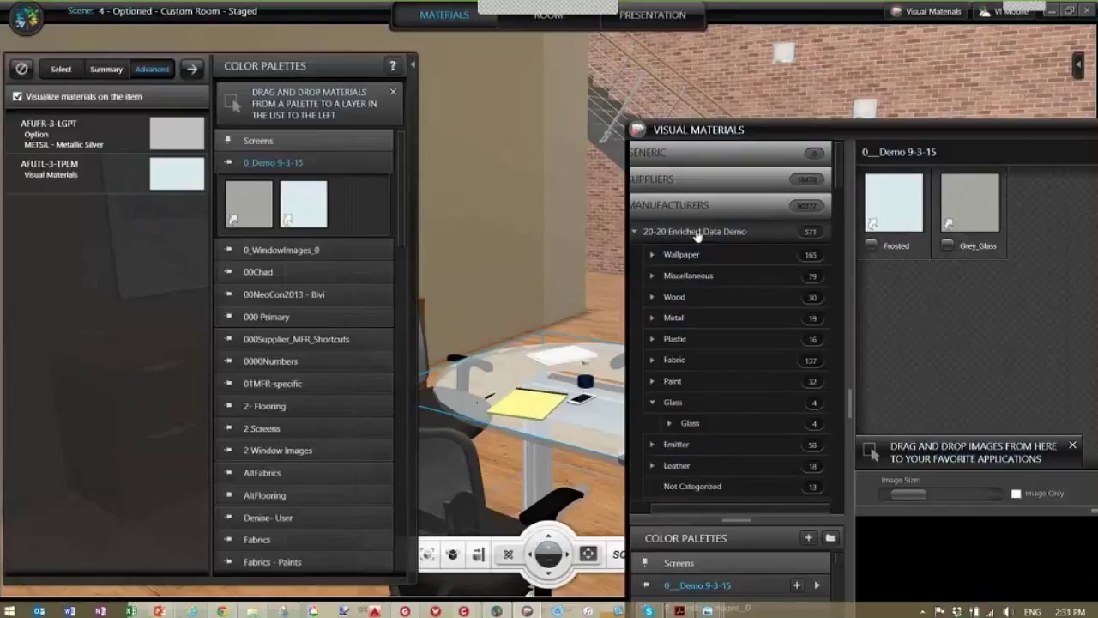
{"action": "left_click", "coordinate": [672, 381]}
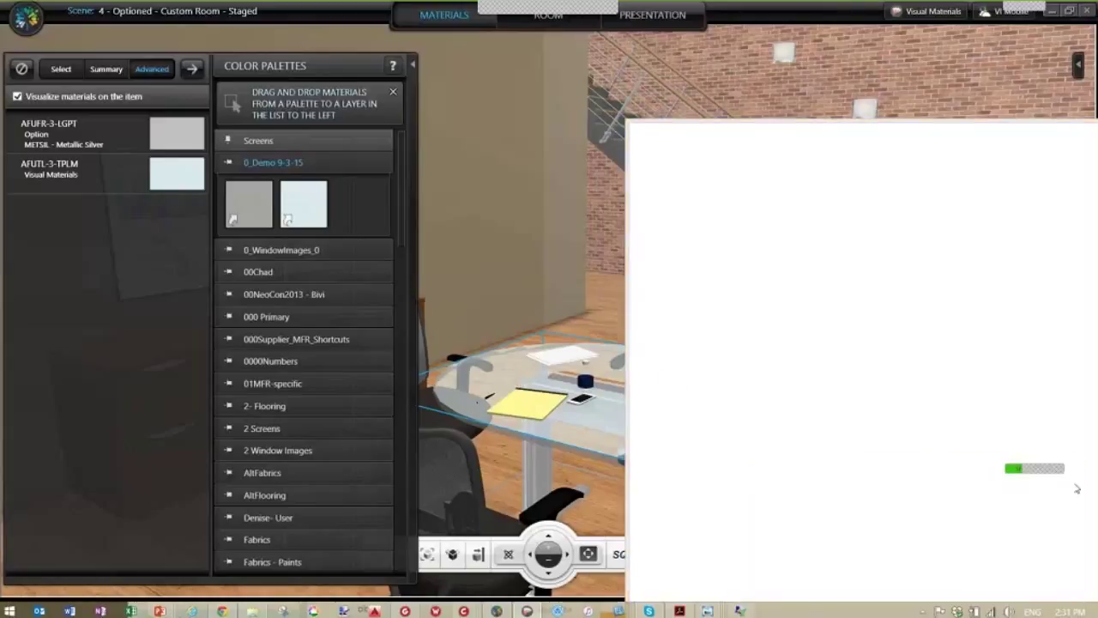
{"action": "left_click", "coordinate": [1070, 470]}
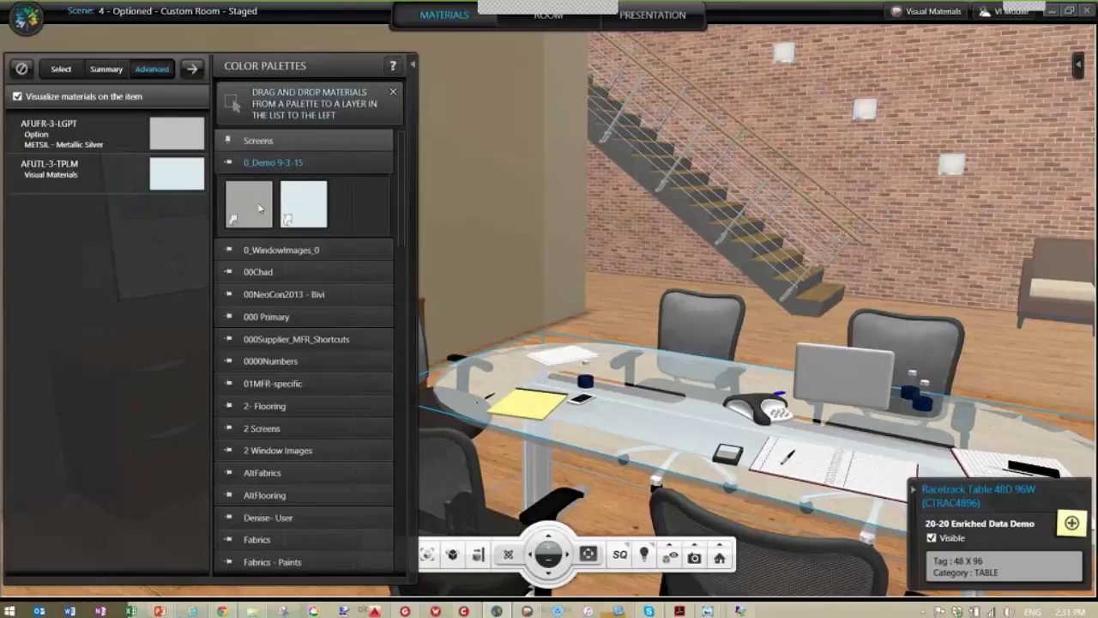
Step: Remove the Frosted glass from the table's AFUTL-3-TPLM layer and show the table's selected options with its Makore veneer
{"action": "mouse_move", "coordinate": [295, 212]}
{"action": "left_click", "coordinate": [198, 165]}
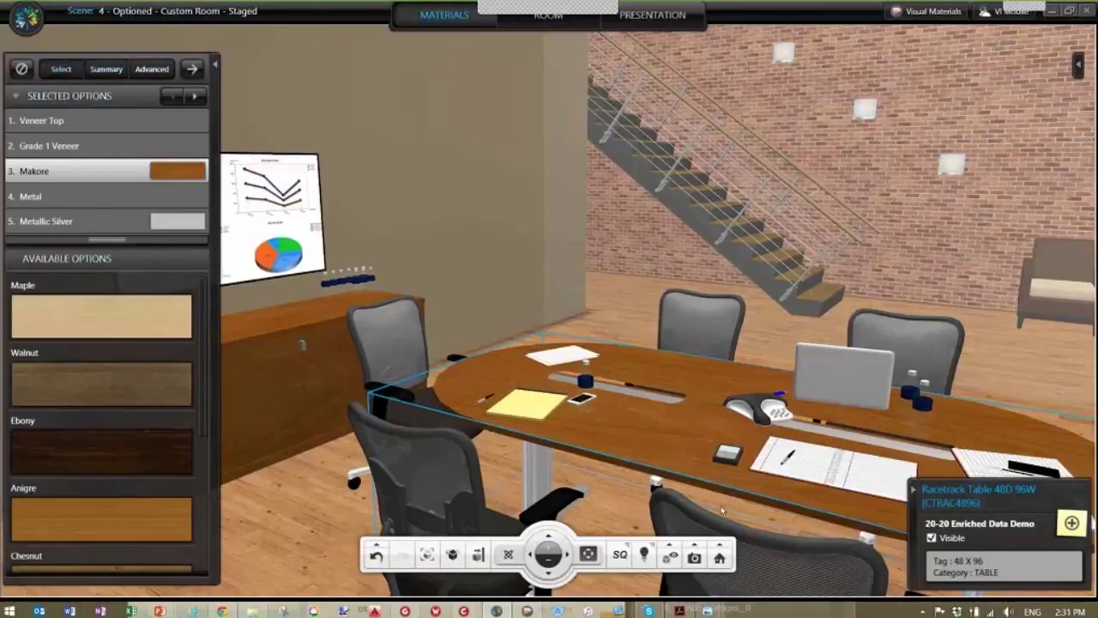
{"action": "left_click", "coordinate": [532, 562]}
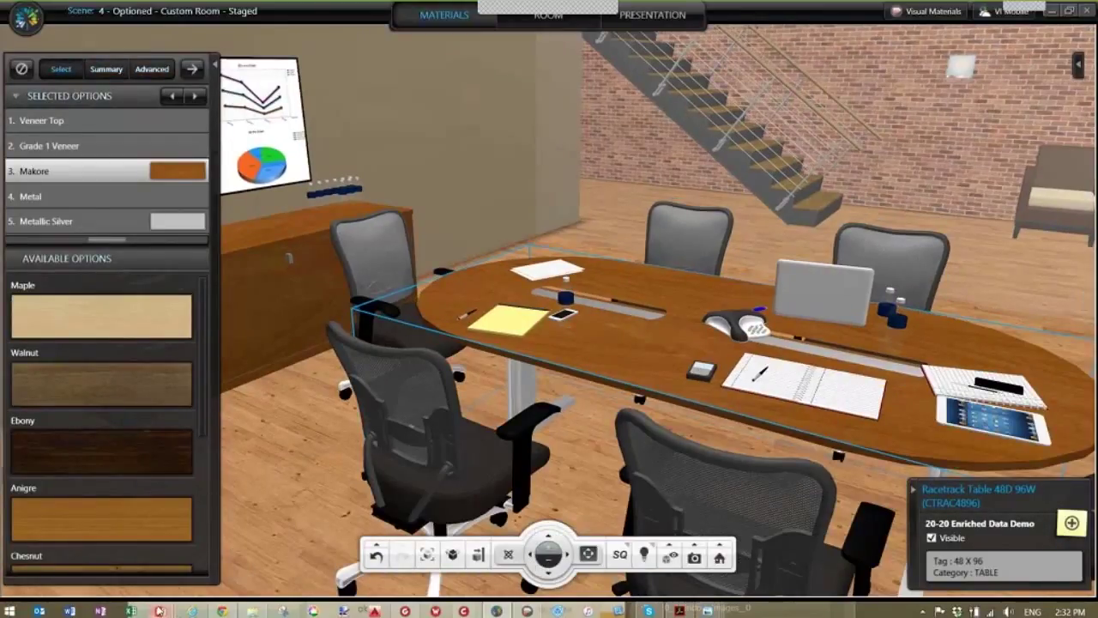
Step: Switch to the PowerPoint slide show and display the closing thank-you slide
{"action": "mouse_move", "coordinate": [165, 609]}
{"action": "left_click", "coordinate": [239, 549]}
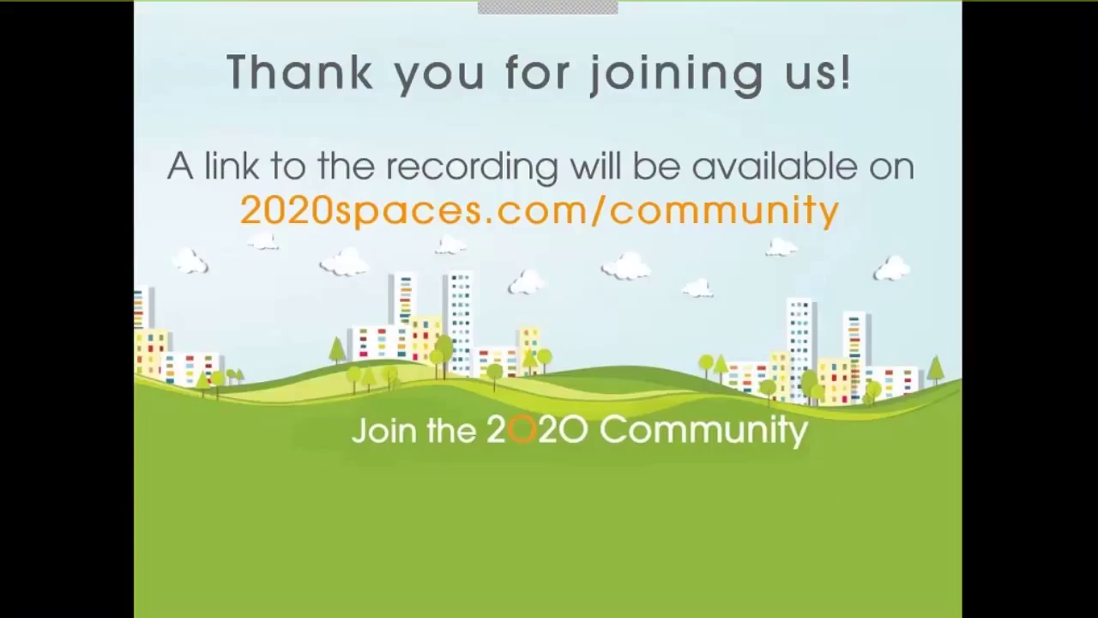